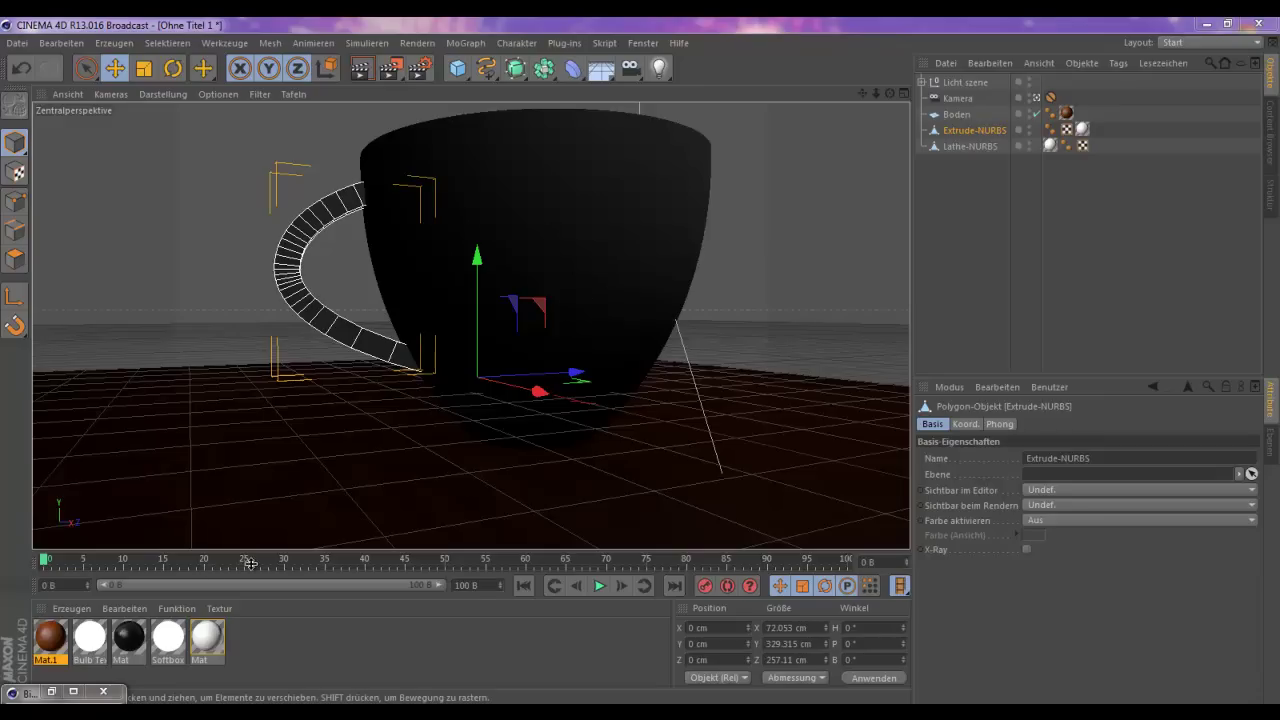
- Select the Lathe-NURBS cup body and the Extrude-NURBS handle in the Object Manager
click(970, 147)
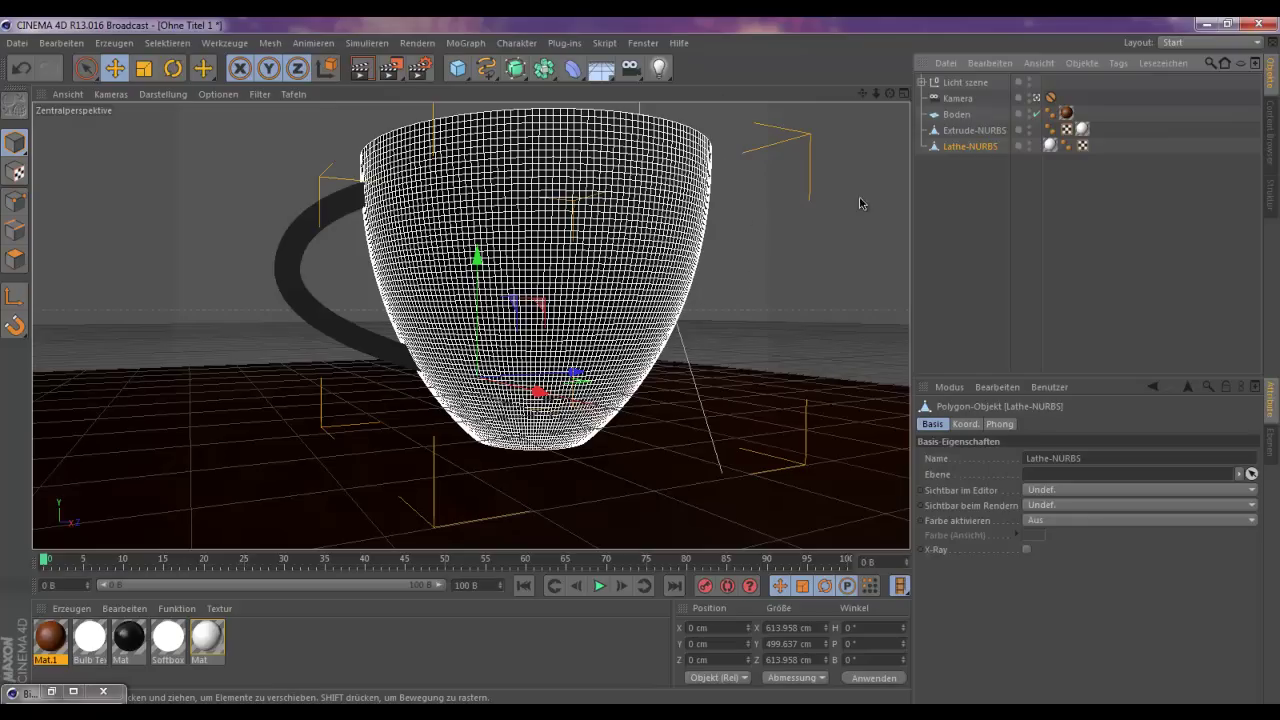
click(955, 133)
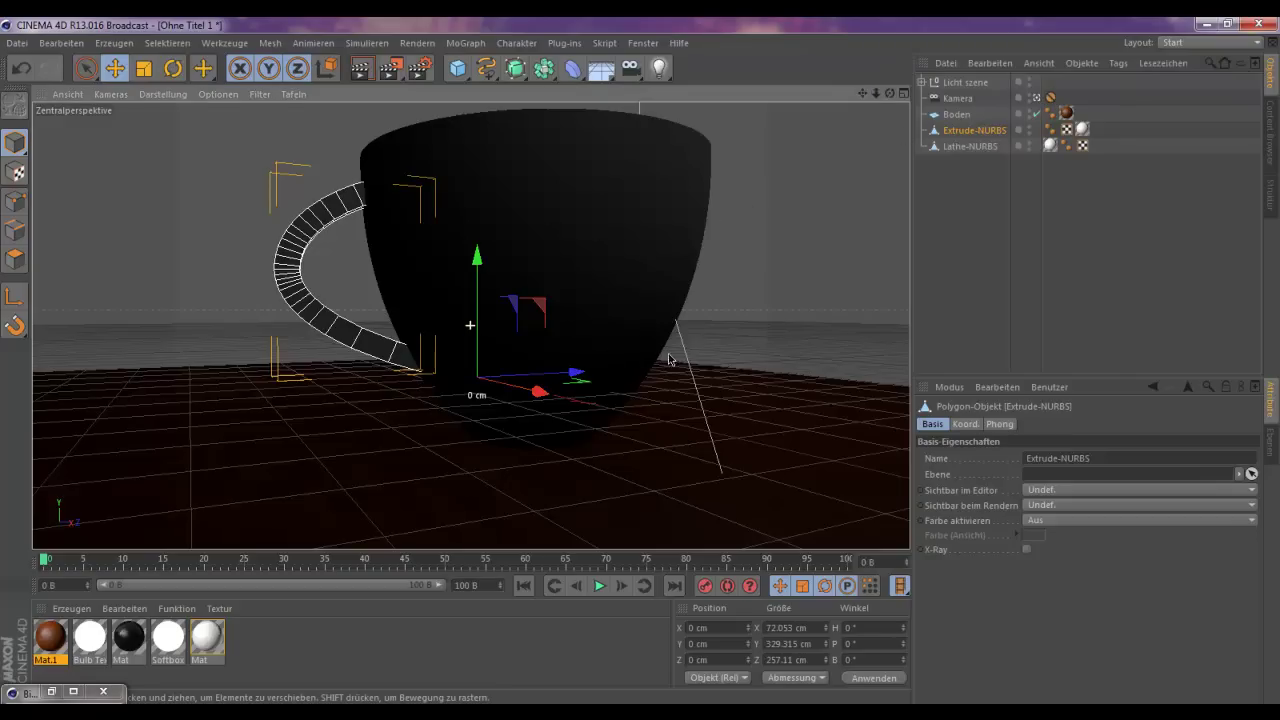
click(1040, 99)
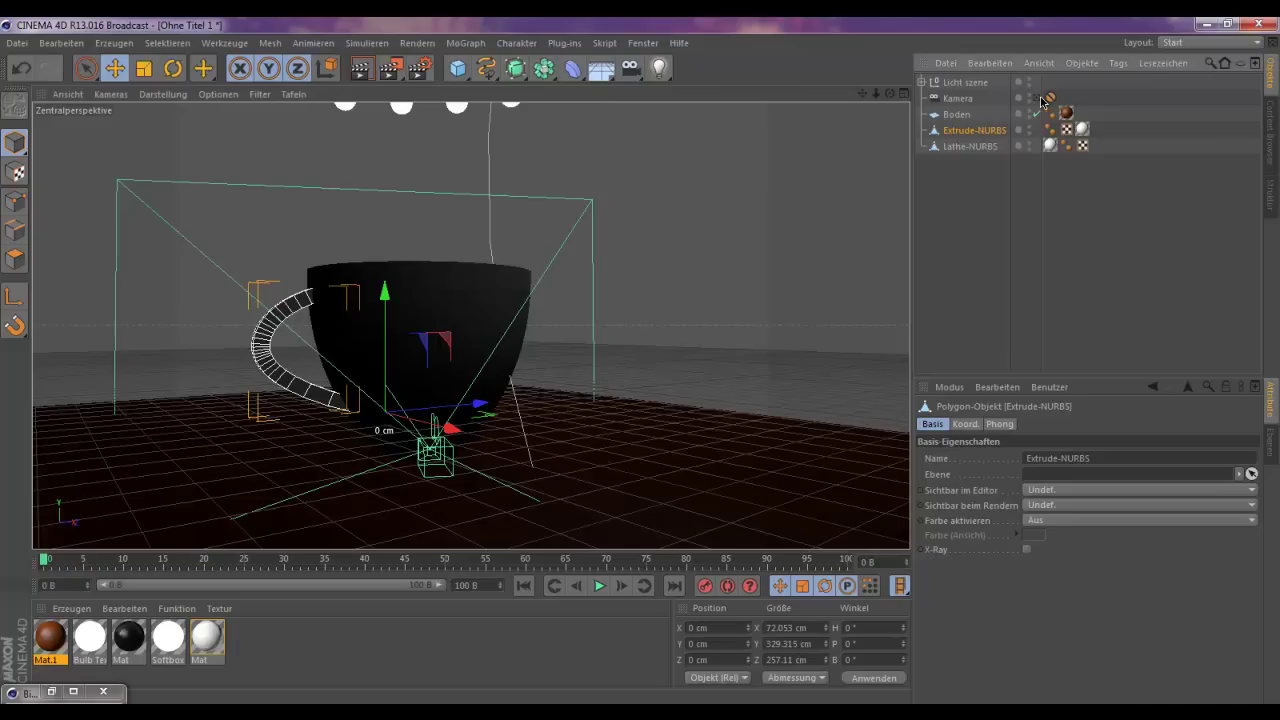
alt+drag(565, 340, 587, 513)
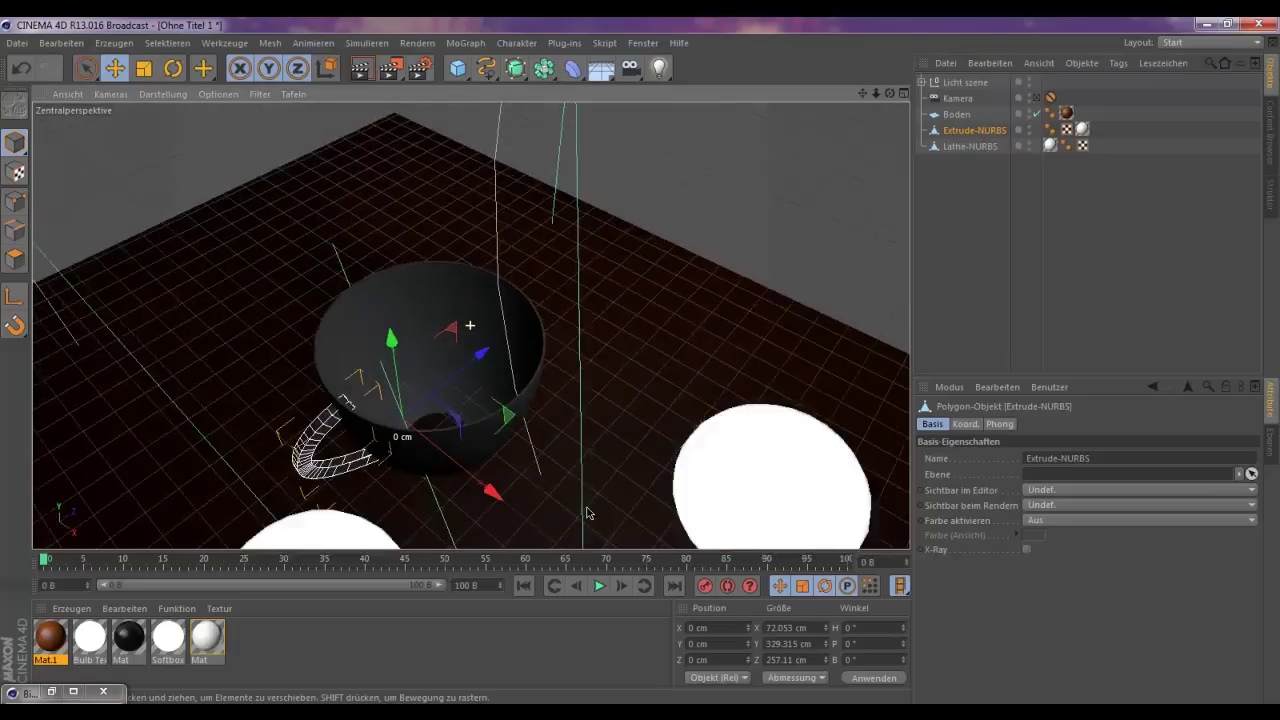
scroll(587, 513, up, 2)
scroll(634, 523, up, 2)
scroll(514, 466, up, 2)
scroll(526, 449, up, 2)
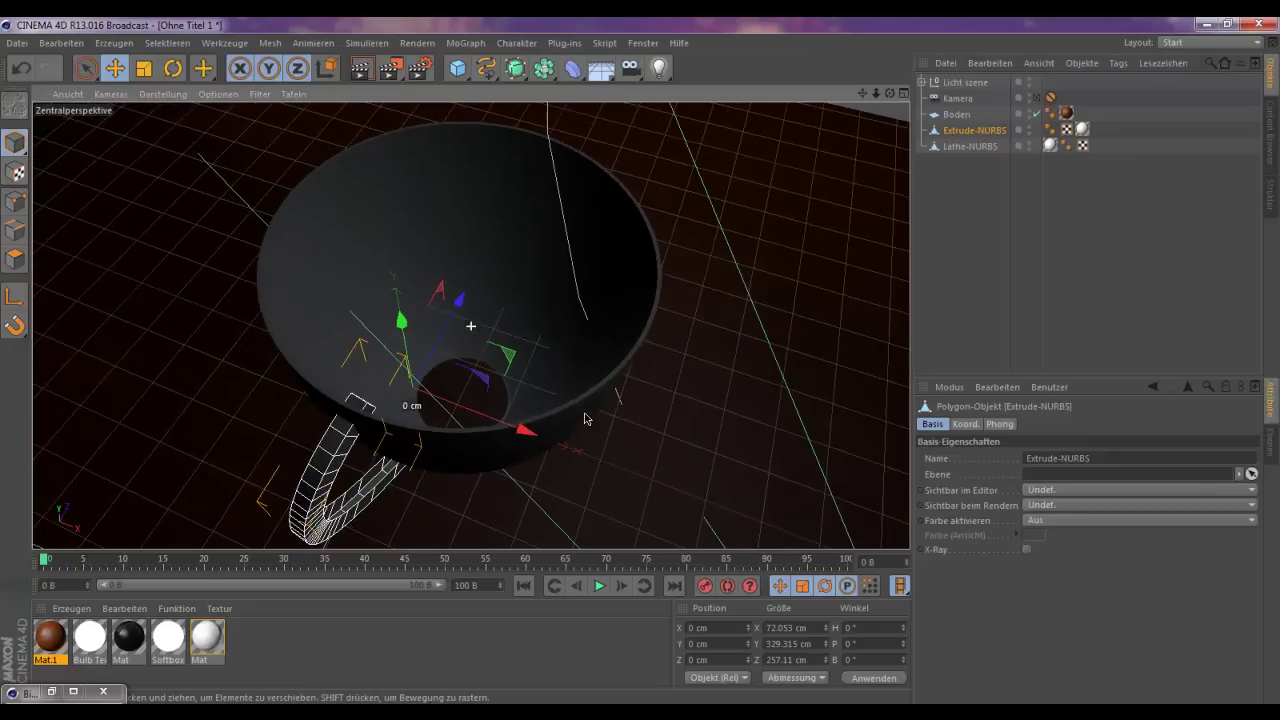
key(ctrl+r)
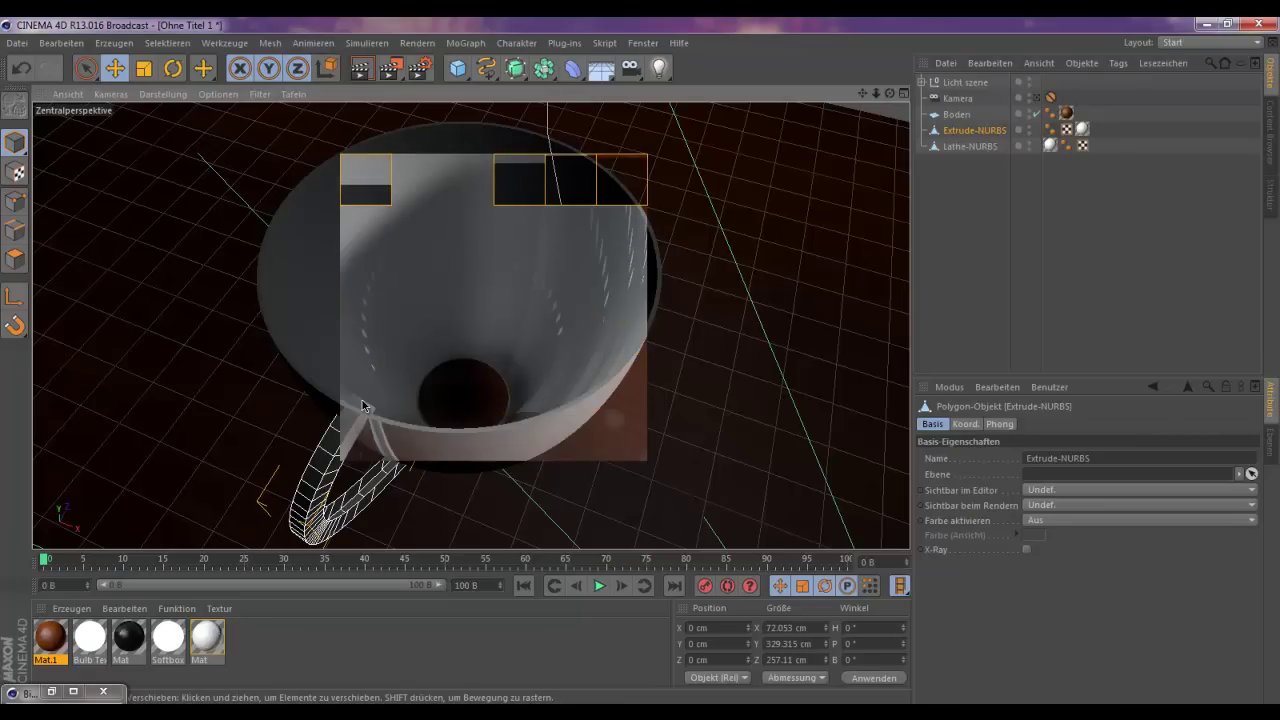
click(772, 412)
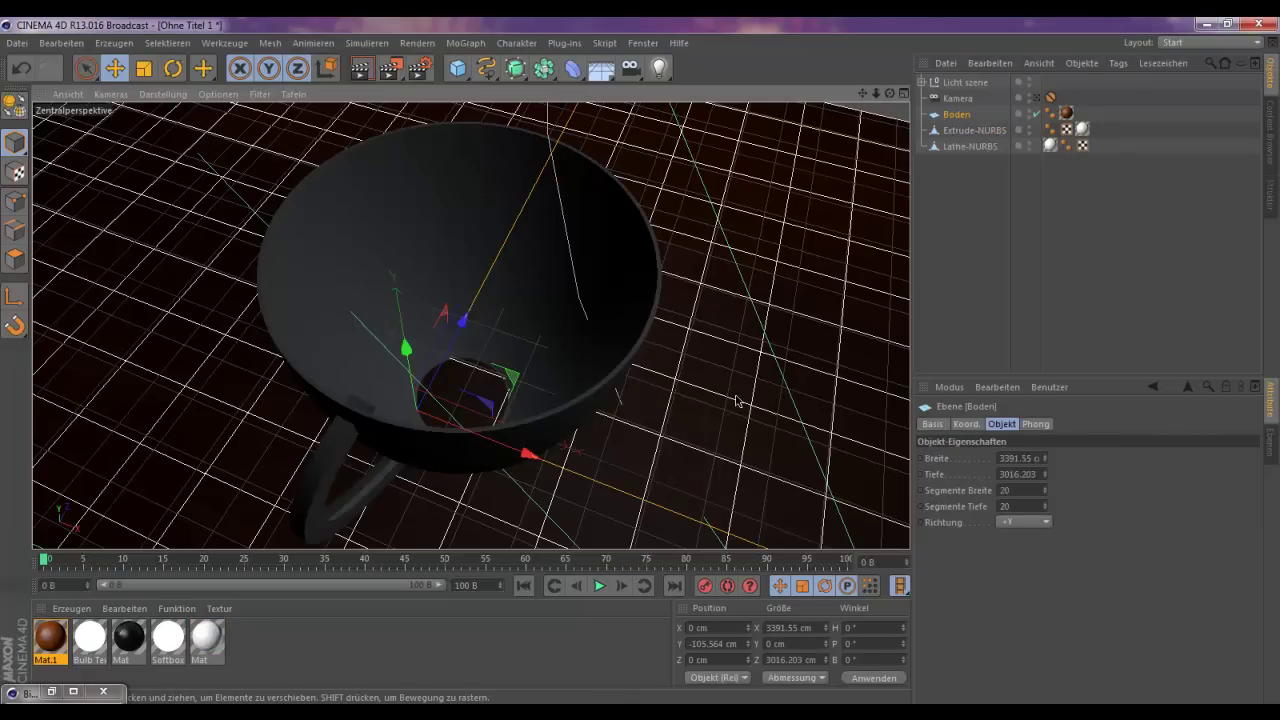
mouse_move(703, 390)
alt+mouse_down()
mouse_move(578, 242)
mouse_move(821, 257)
mouse_move(563, 366)
mouse_move(566, 331)
mouse_move(780, 237)
mouse_move(634, 297)
alt+mouse_up()
- Expand the Licht szene group and inspect the Ring Light around the cup
click(921, 82)
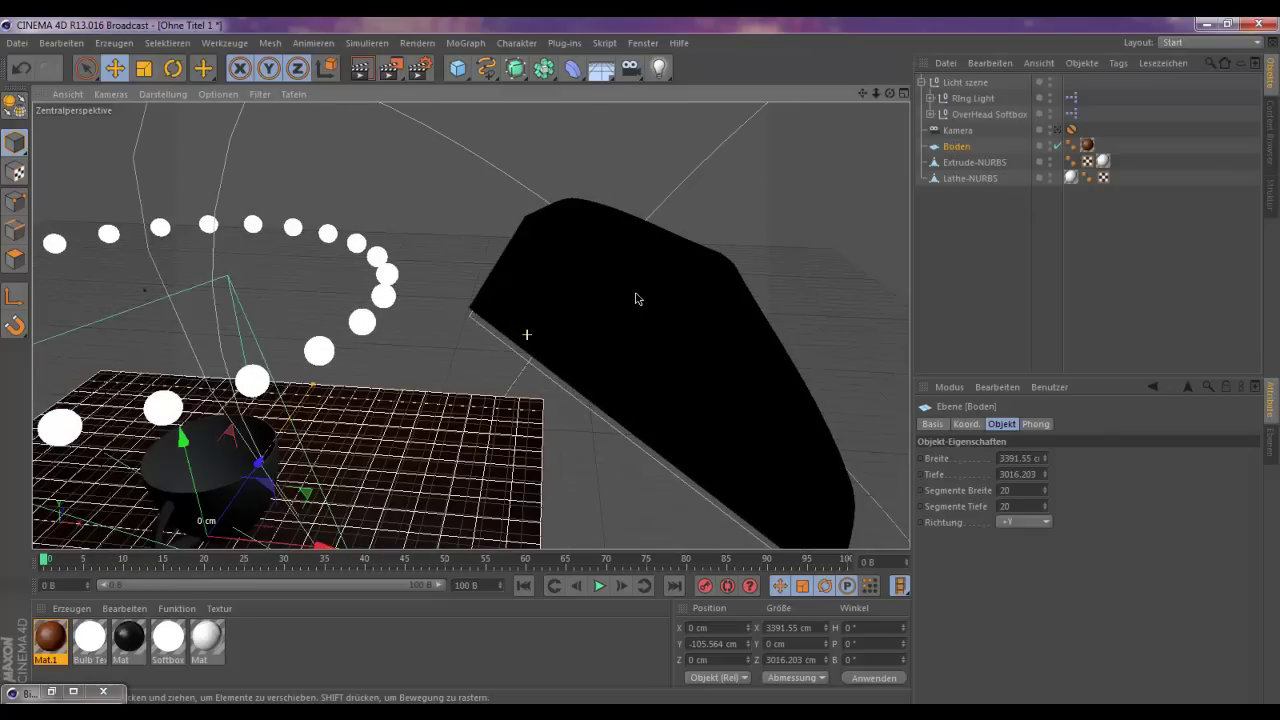
click(972, 98)
mouse_move(697, 251)
alt+mouse_down()
mouse_move(669, 309)
mouse_move(805, 246)
alt+mouse_up()
mouse_move(651, 380)
alt+mouse_down()
mouse_move(634, 430)
mouse_move(626, 349)
mouse_move(574, 349)
mouse_move(680, 300)
alt+mouse_up()
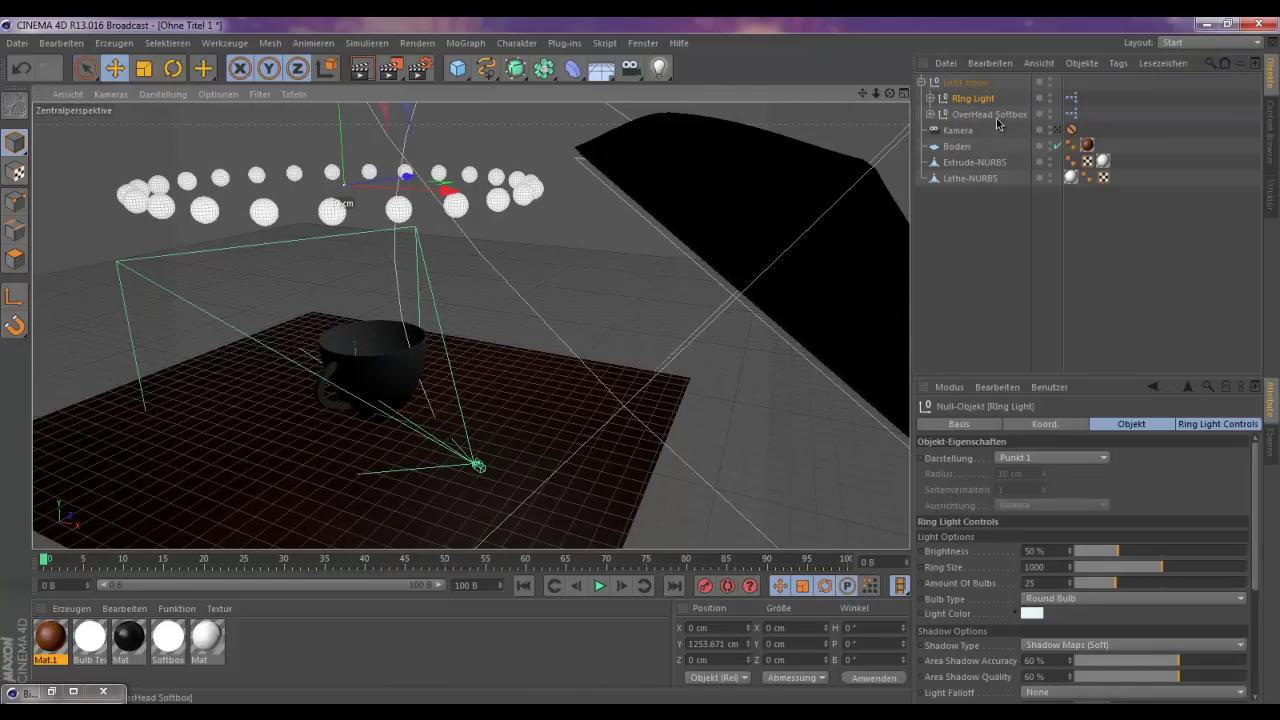
- Inspect the OverHead Softbox light's attributes, keeping its shadow type at Shadow Maps (Soft)
click(990, 114)
mouse_move(680, 345)
alt+mouse_down()
mouse_move(737, 380)
mouse_move(800, 380)
alt+mouse_up()
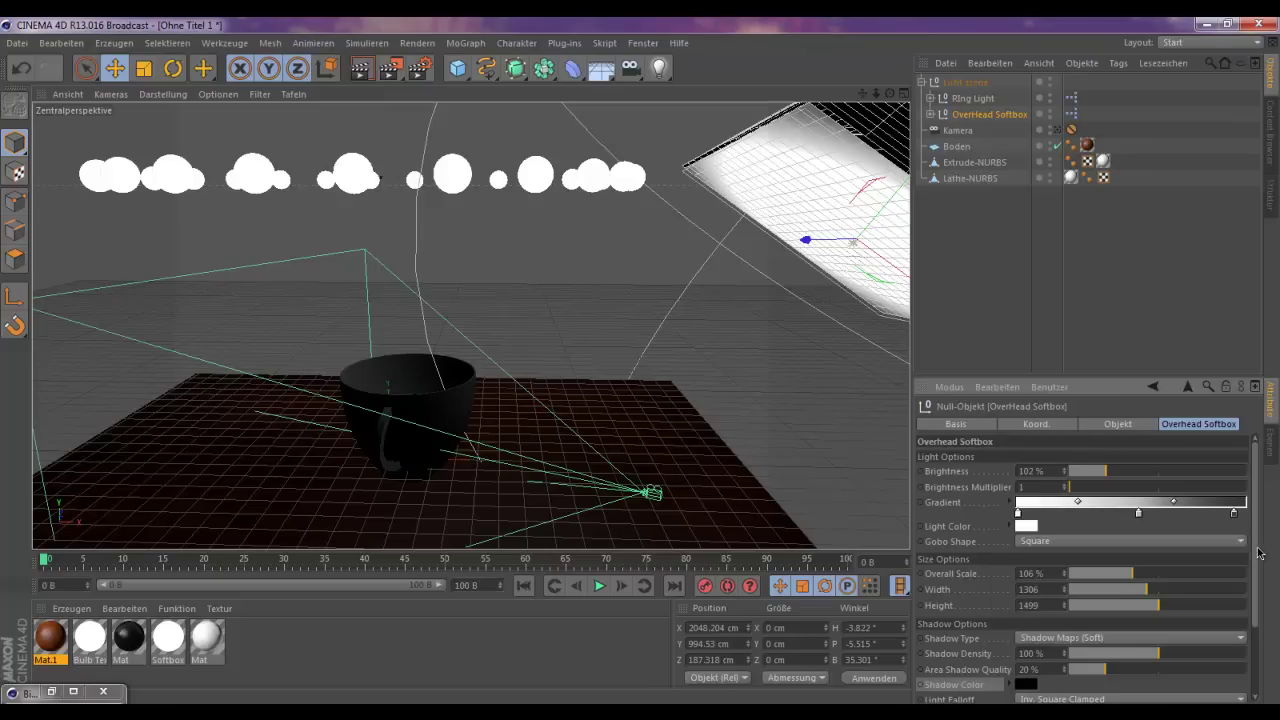
scroll(1258, 555, down, 3)
click(1076, 545)
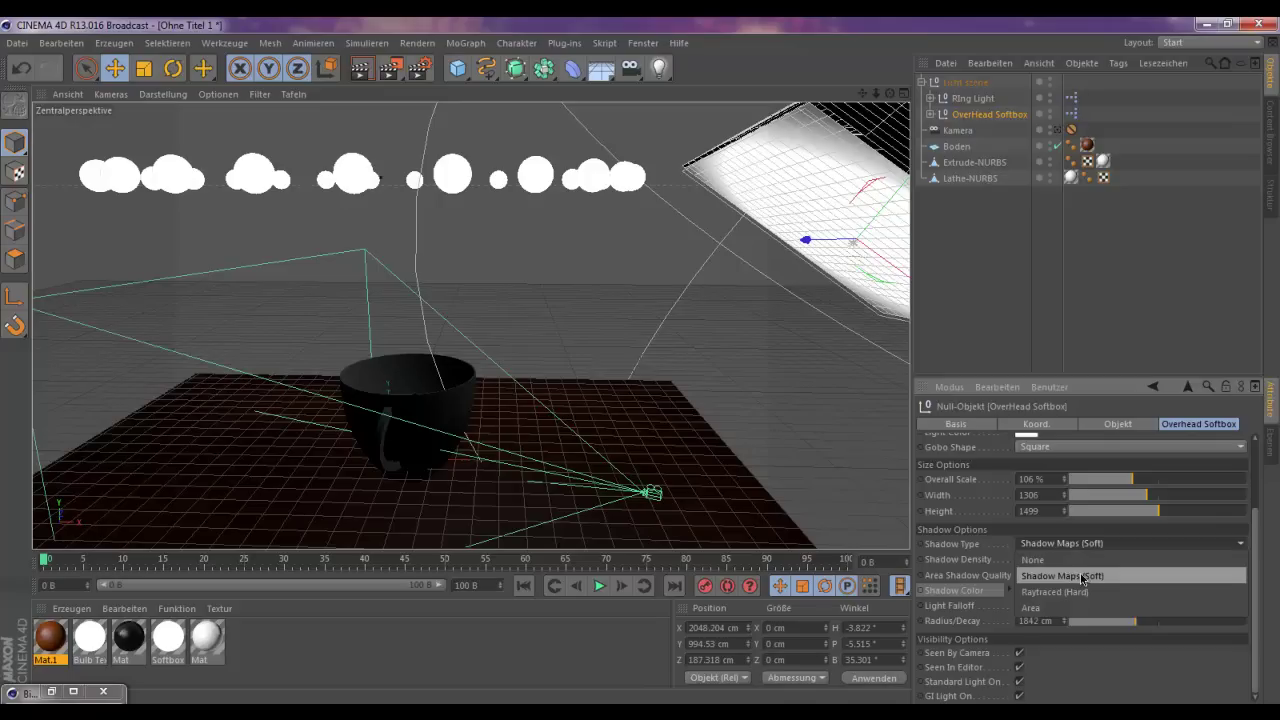
click(1082, 577)
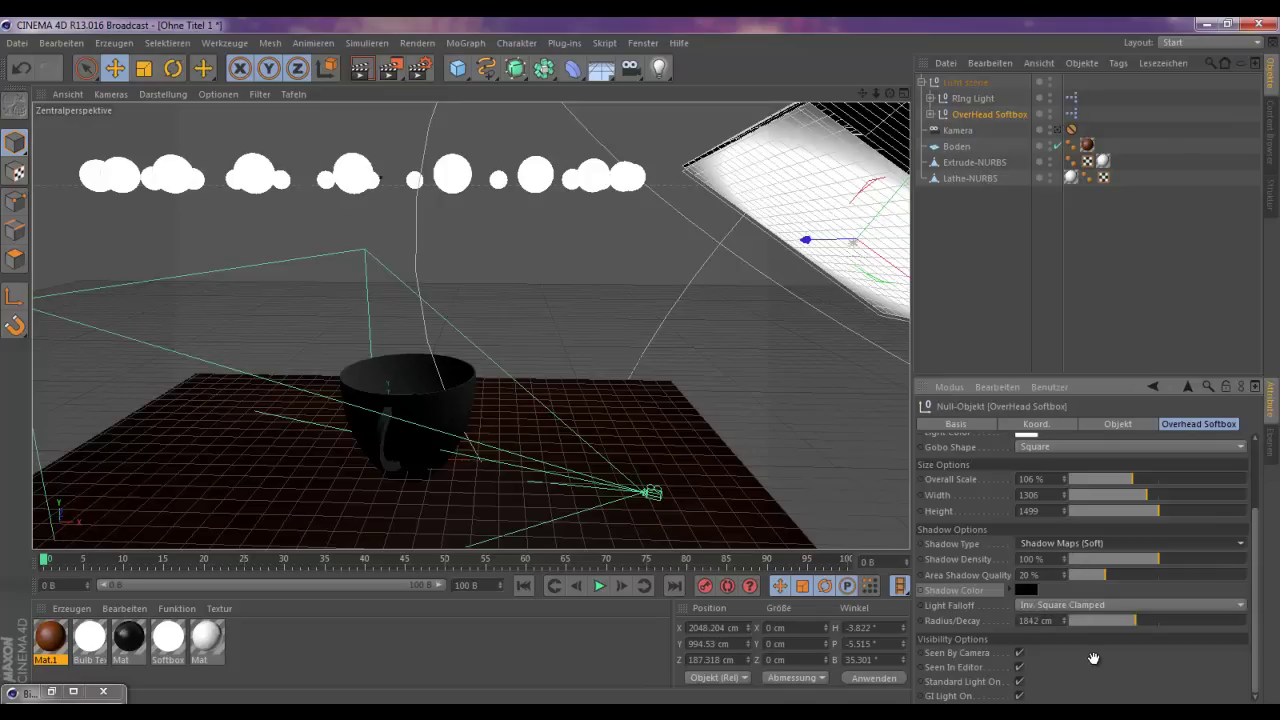
scroll(1096, 682, up, 2)
scroll(1096, 682, up, 2)
scroll(1096, 682, up, 1)
scroll(1060, 530, up, 1)
scroll(1056, 550, down, 3)
scroll(1055, 545, down, 1)
scroll(1058, 510, down, 2)
scroll(1068, 540, up, 4)
scroll(1076, 640, down, 3)
scroll(1086, 540, up, 3)
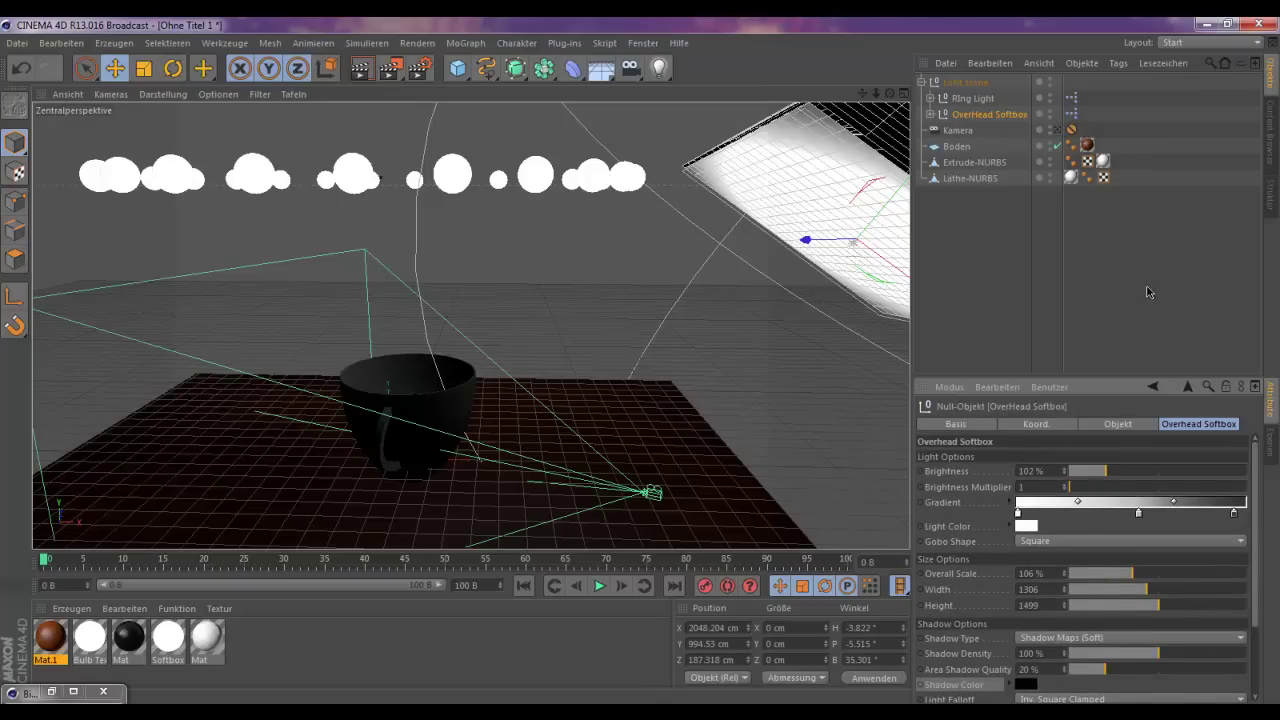
- Clear the selection and return the viewport to the Kamera scene camera
click(984, 254)
mouse_move(764, 426)
alt+mouse_down()
mouse_move(836, 406)
mouse_move(645, 389)
mouse_move(610, 399)
alt+mouse_up()
click(1057, 130)
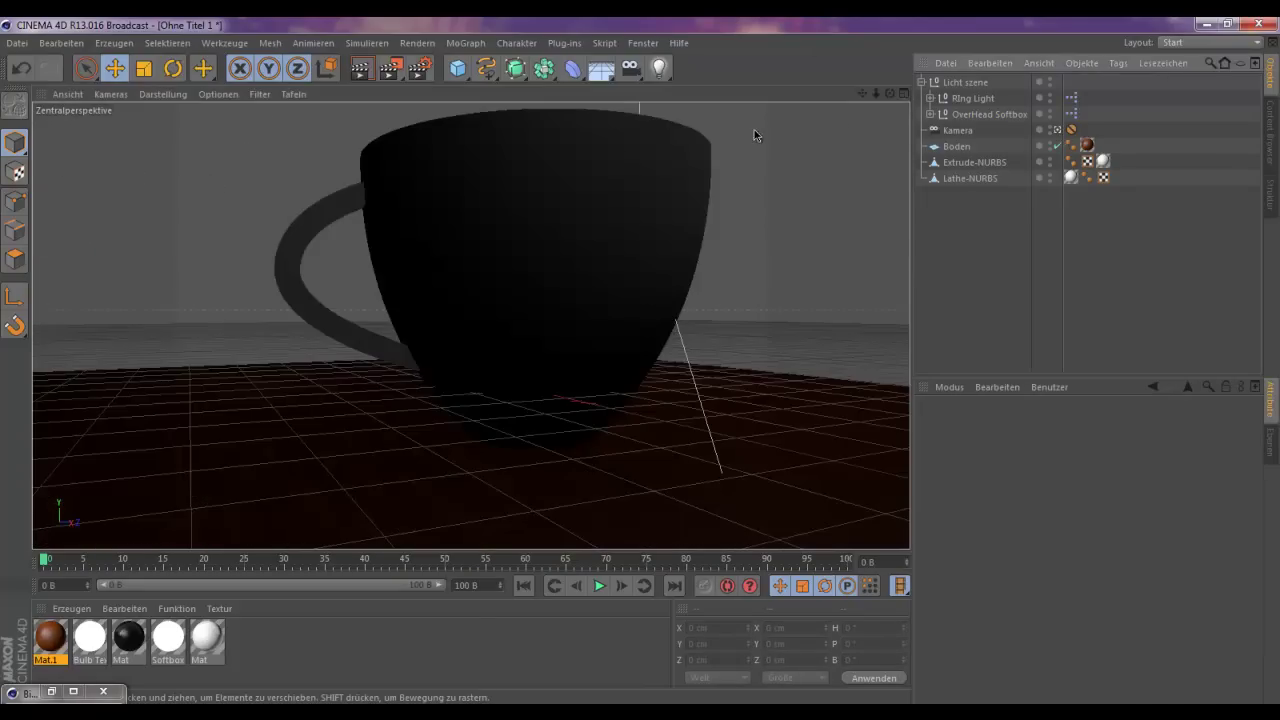
- Render the cup with Shift+R, minimize the Picture Viewer, and open Render Settings
key(shift+r)
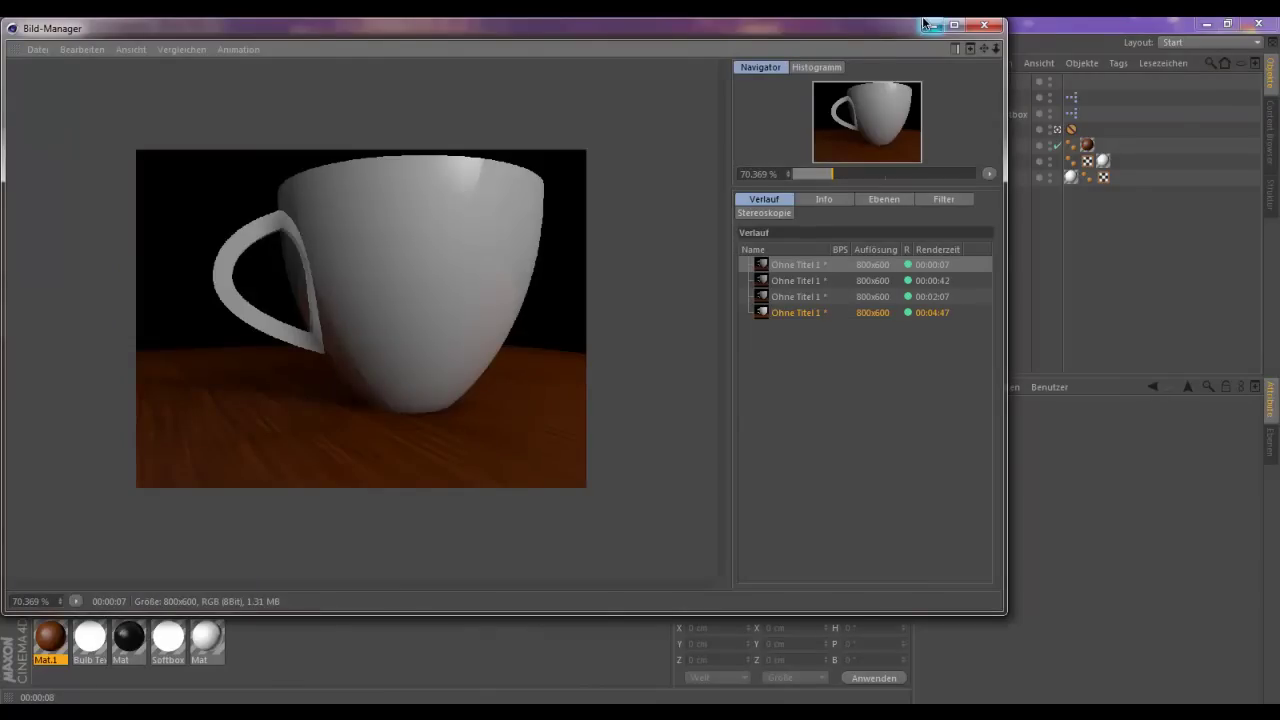
click(931, 24)
click(430, 75)
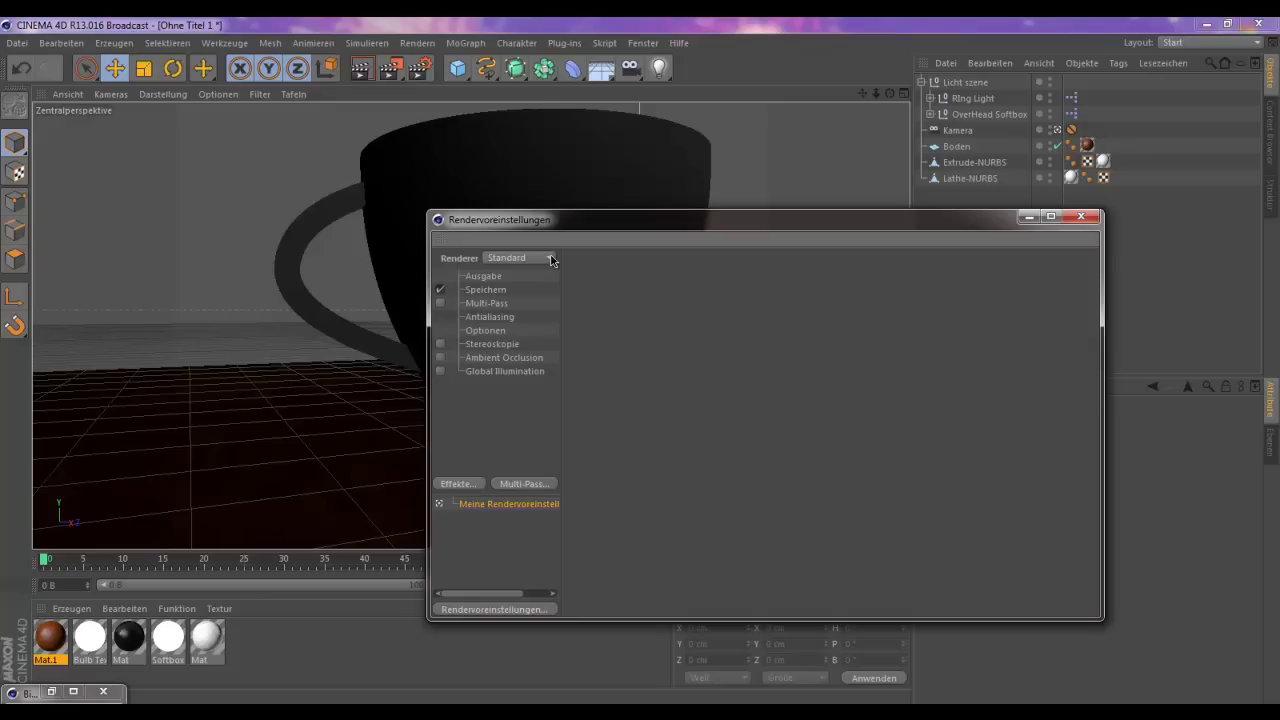
- Try the Physikalisch renderer, then switch the renderer back to Standard
click(549, 260)
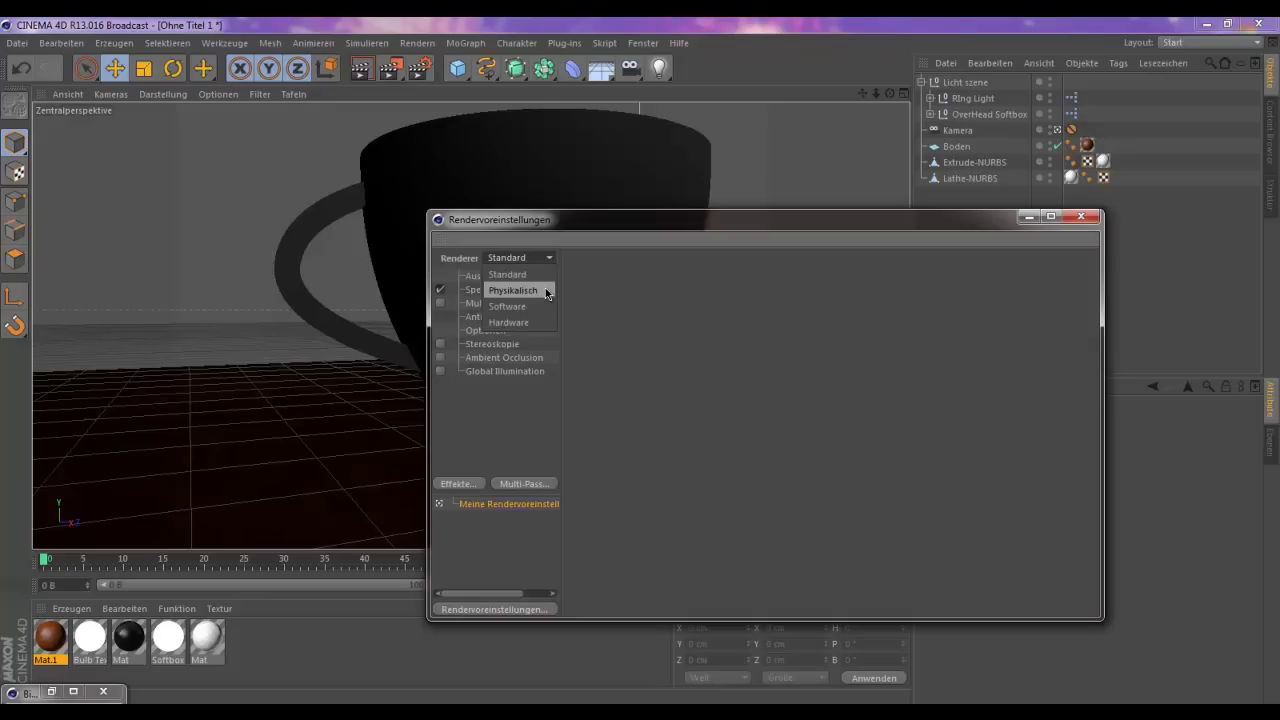
click(513, 290)
click(509, 360)
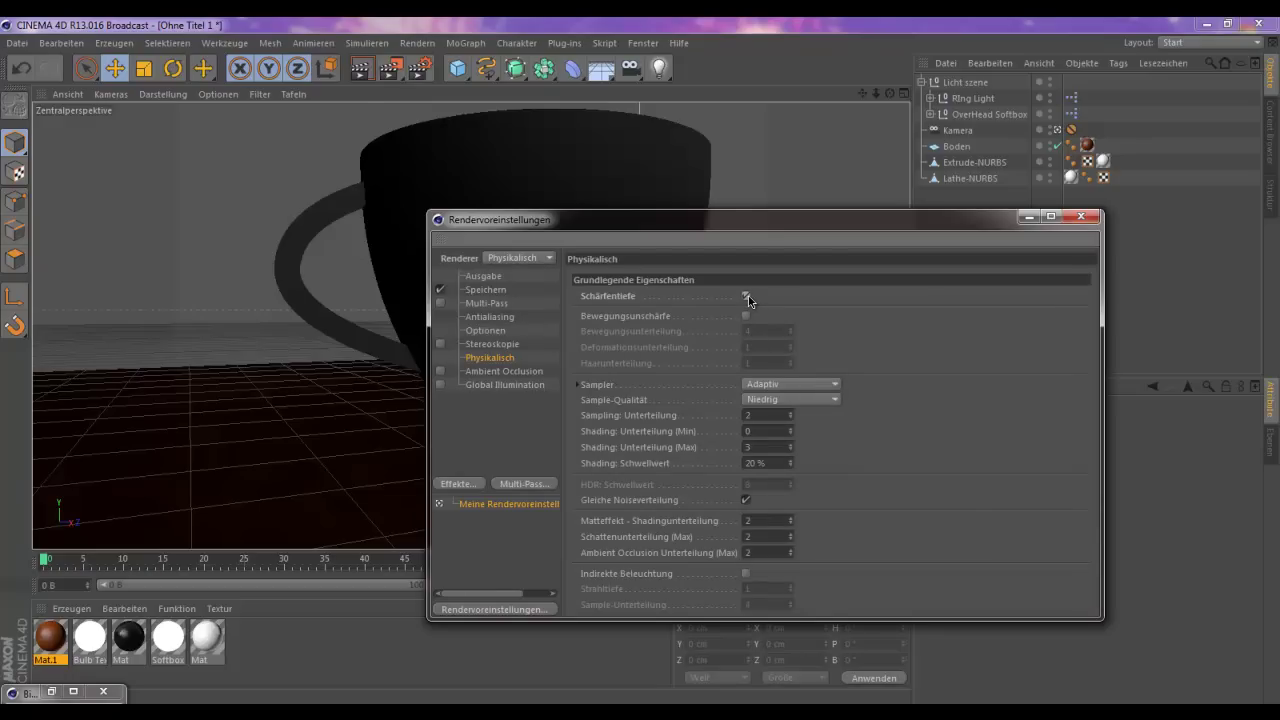
click(525, 259)
click(523, 276)
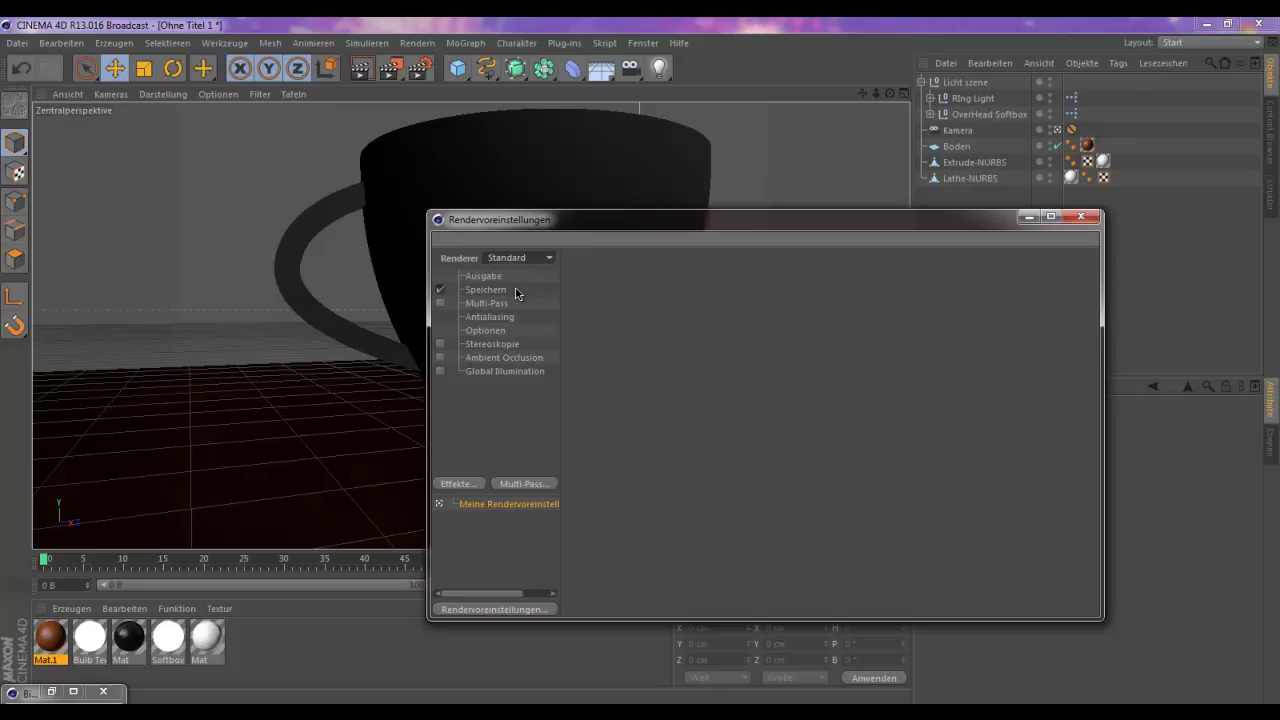
- Review the Ambient Occlusion, Global Illumination and Antialiasing render settings pages
click(505, 358)
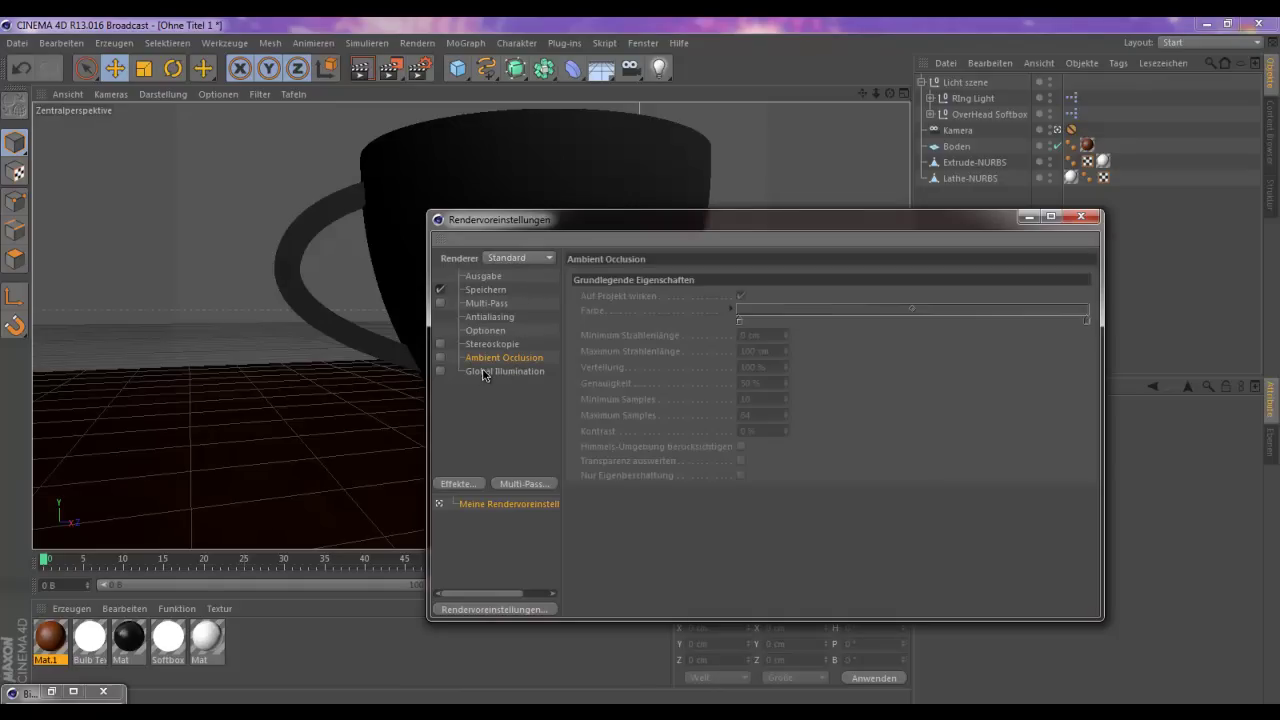
click(483, 372)
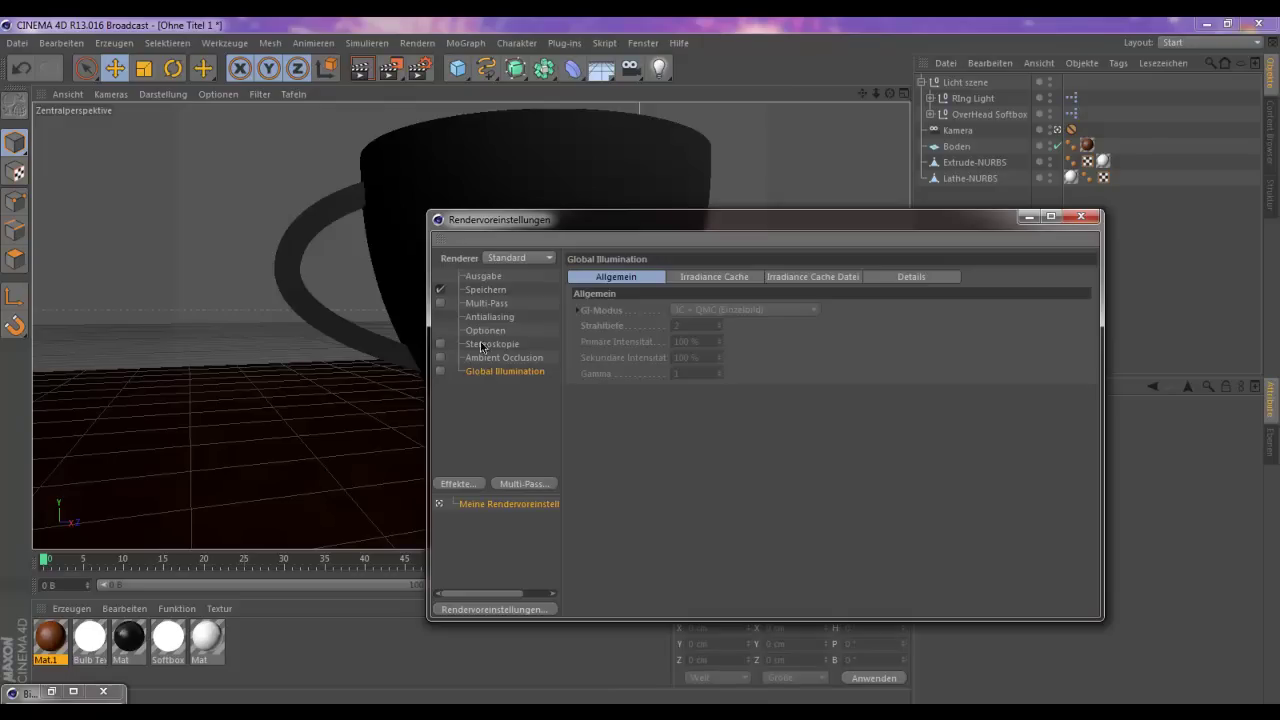
click(487, 318)
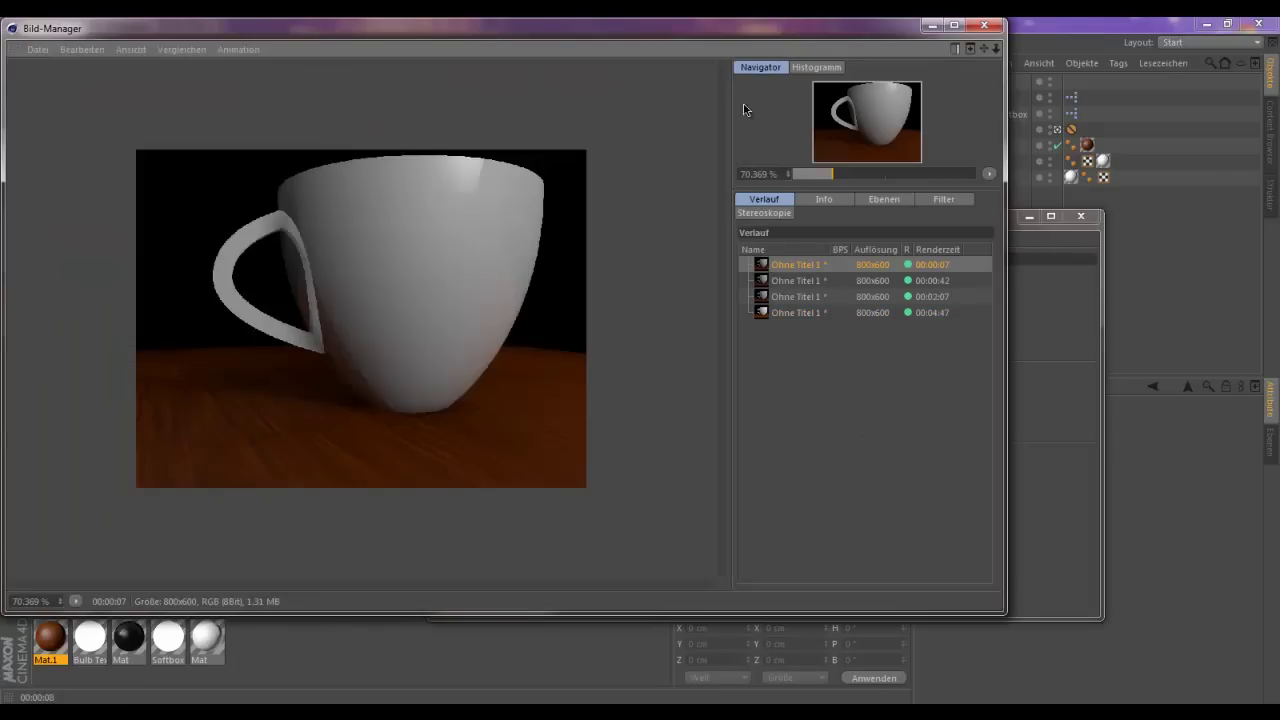
- Minimize the Picture Viewer and review the Stereoskopie, Ambient Occlusion and Global Illumination pages
drag(748, 38, 770, 108)
click(953, 94)
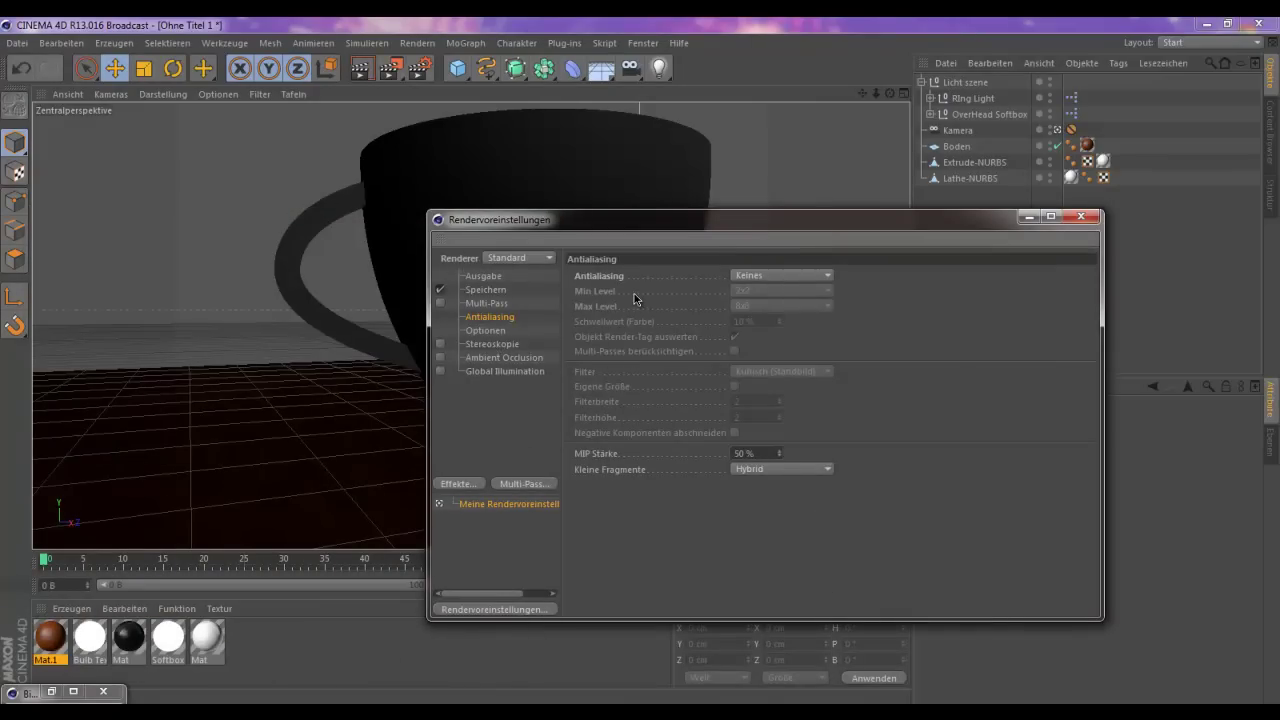
click(489, 345)
click(492, 359)
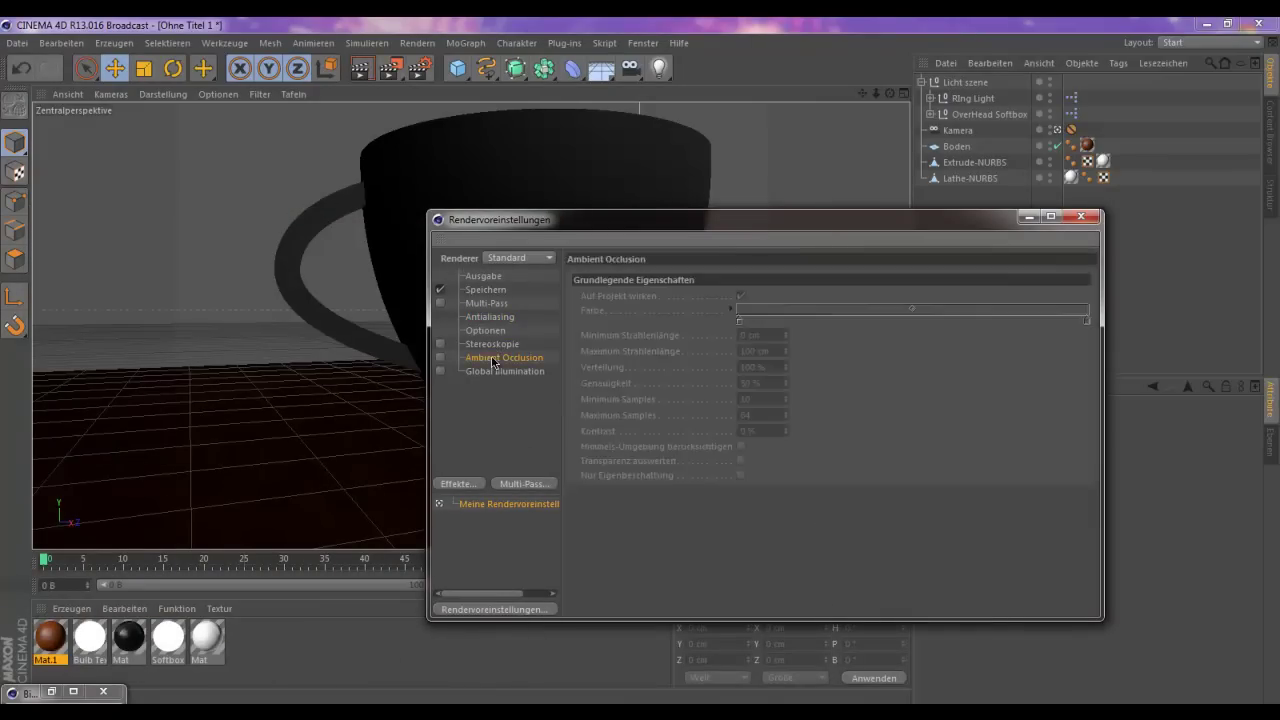
click(519, 372)
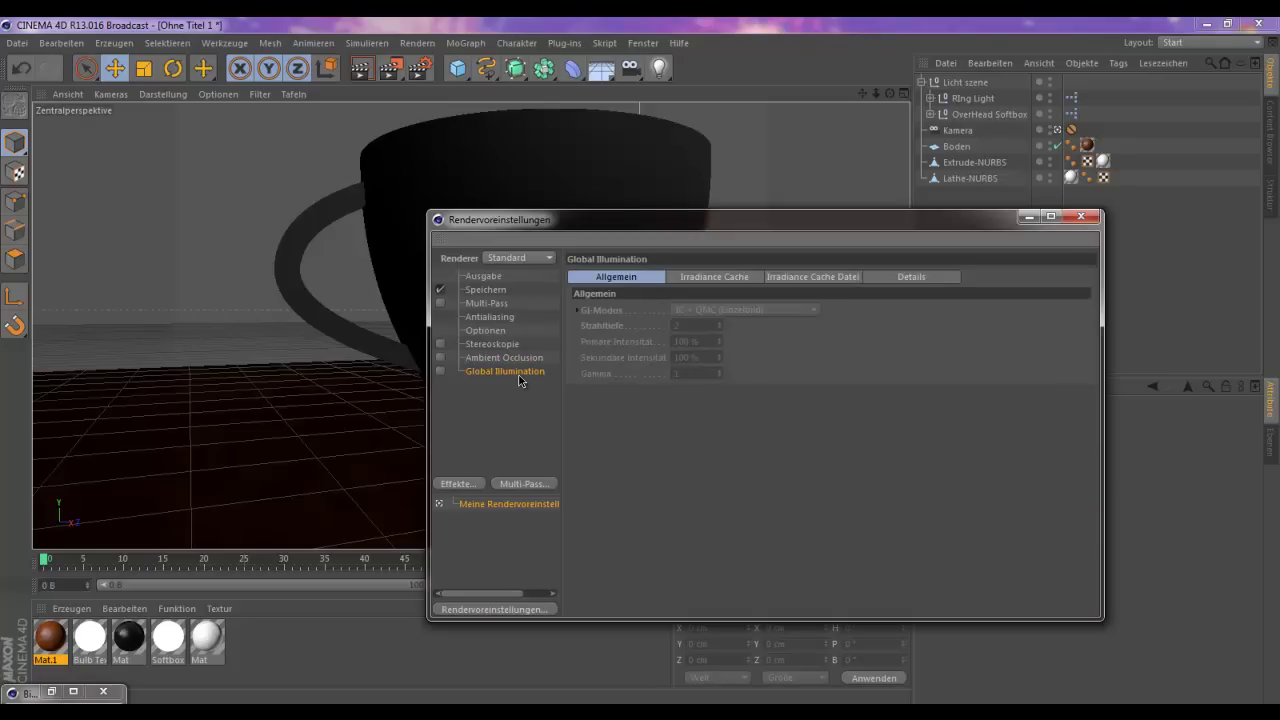
- Restore the Picture Viewer to zoom into the render, then minimize it again
click(50, 694)
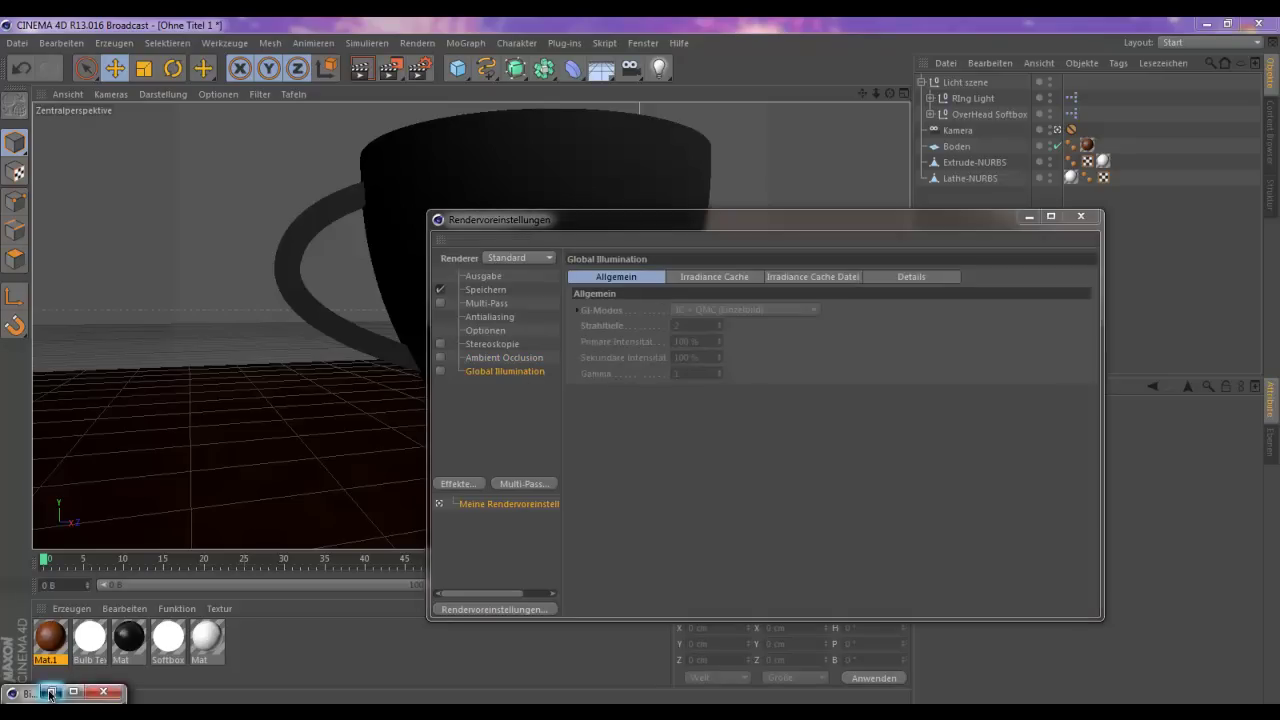
click(50, 693)
scroll(358, 370, up, 2)
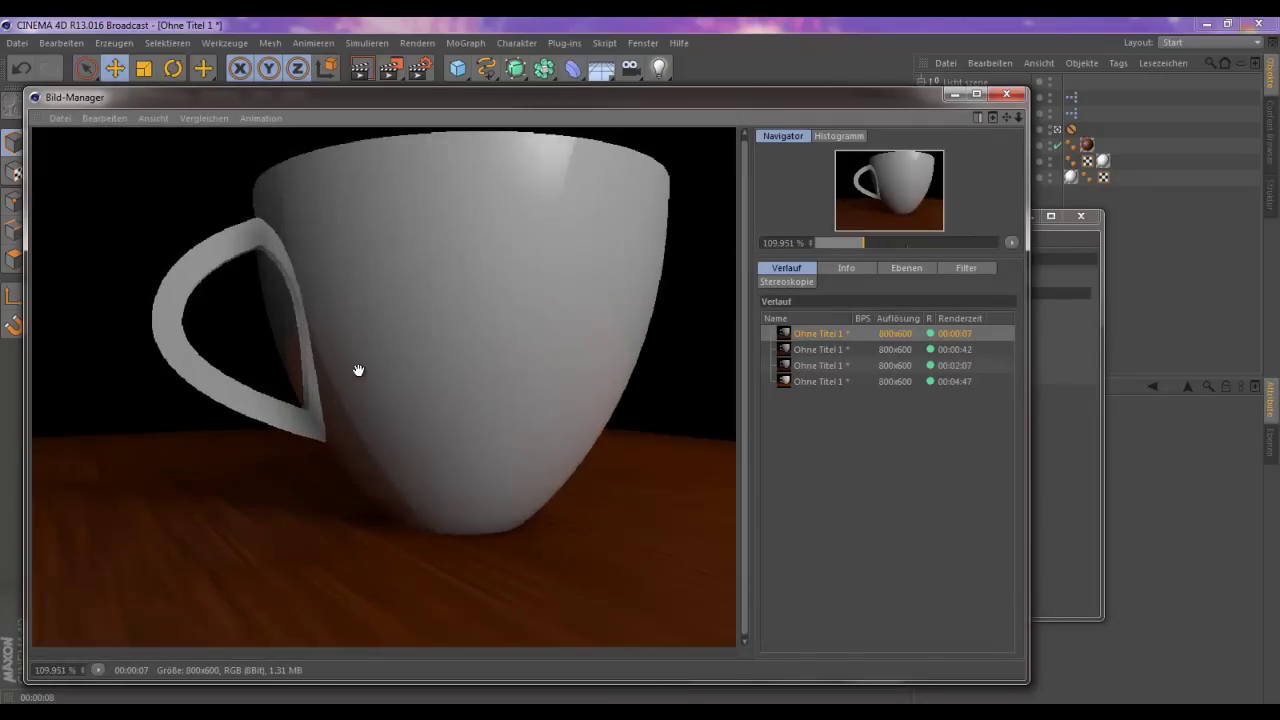
scroll(358, 370, down, 2)
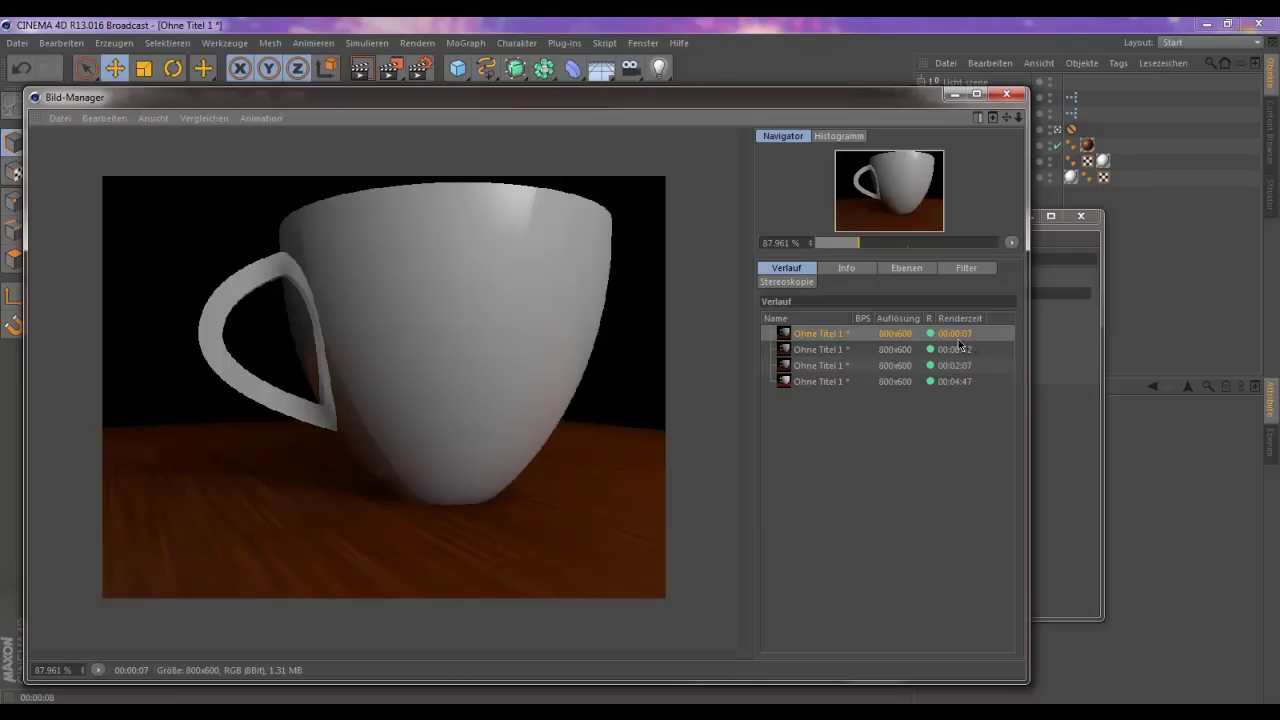
click(954, 94)
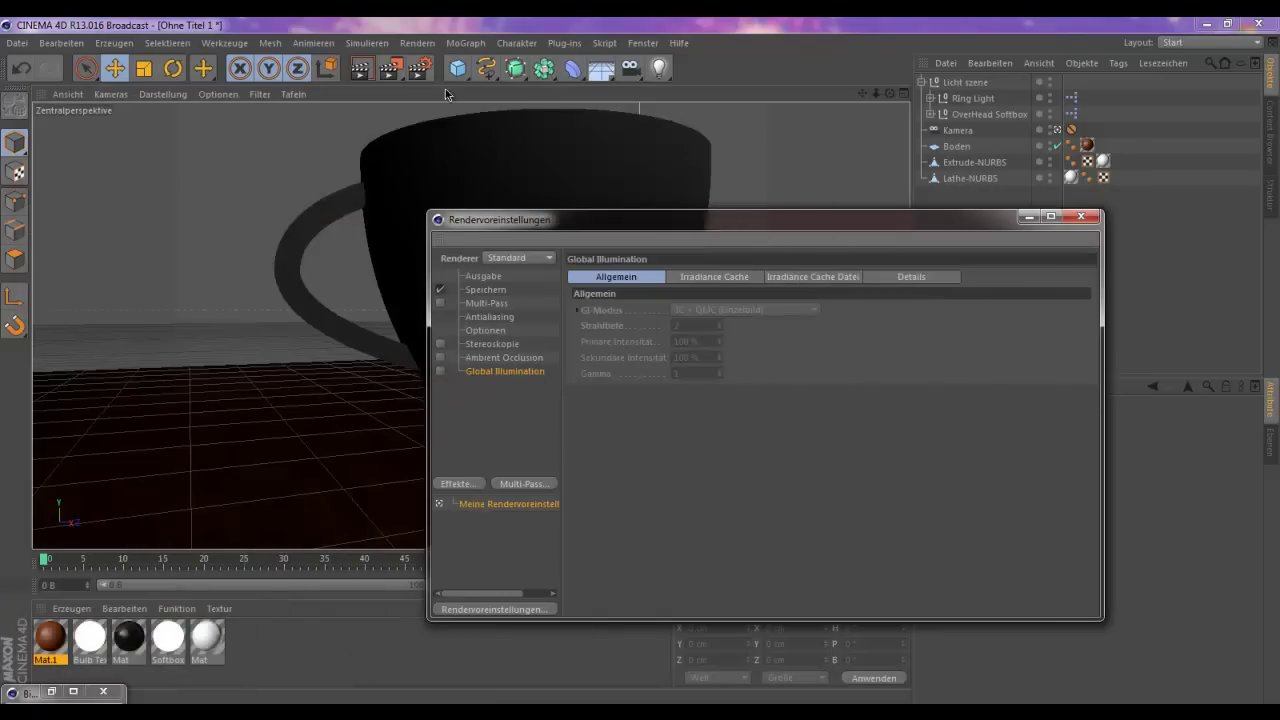
- Discard the unsaved 00:00:08 render from the history and select the 00:00:07 render
click(393, 72)
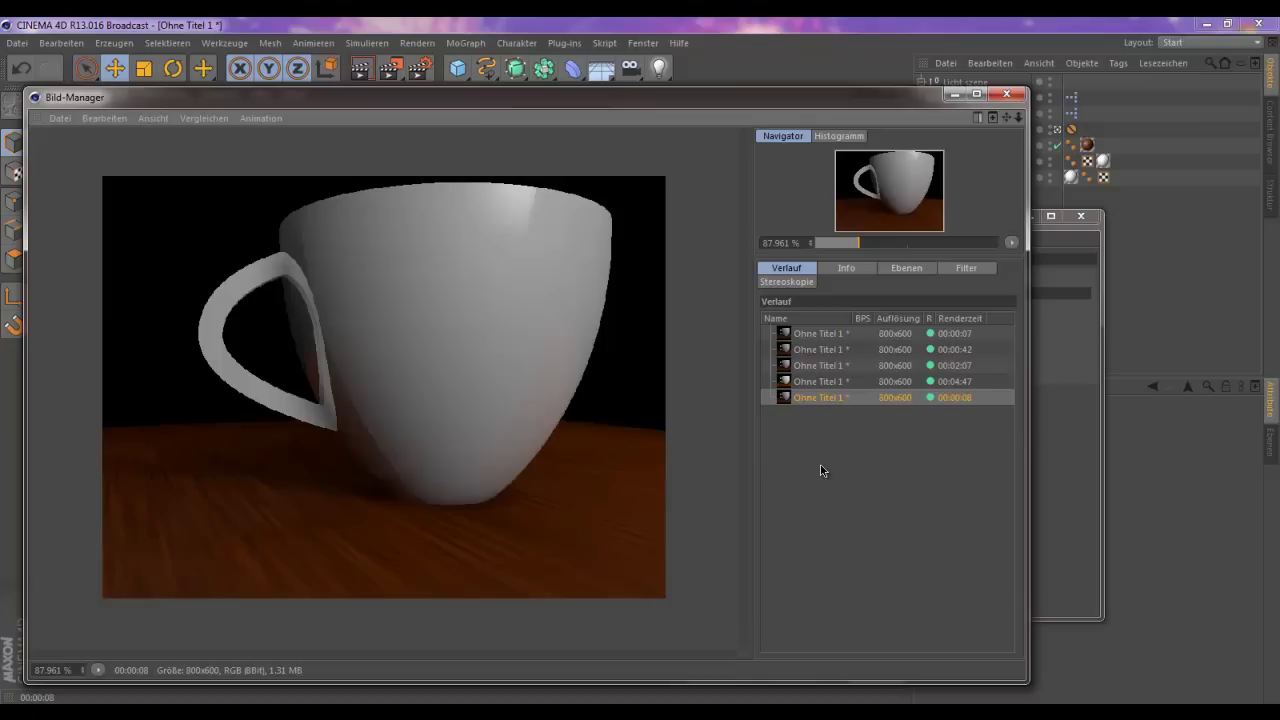
key(alt+F4)
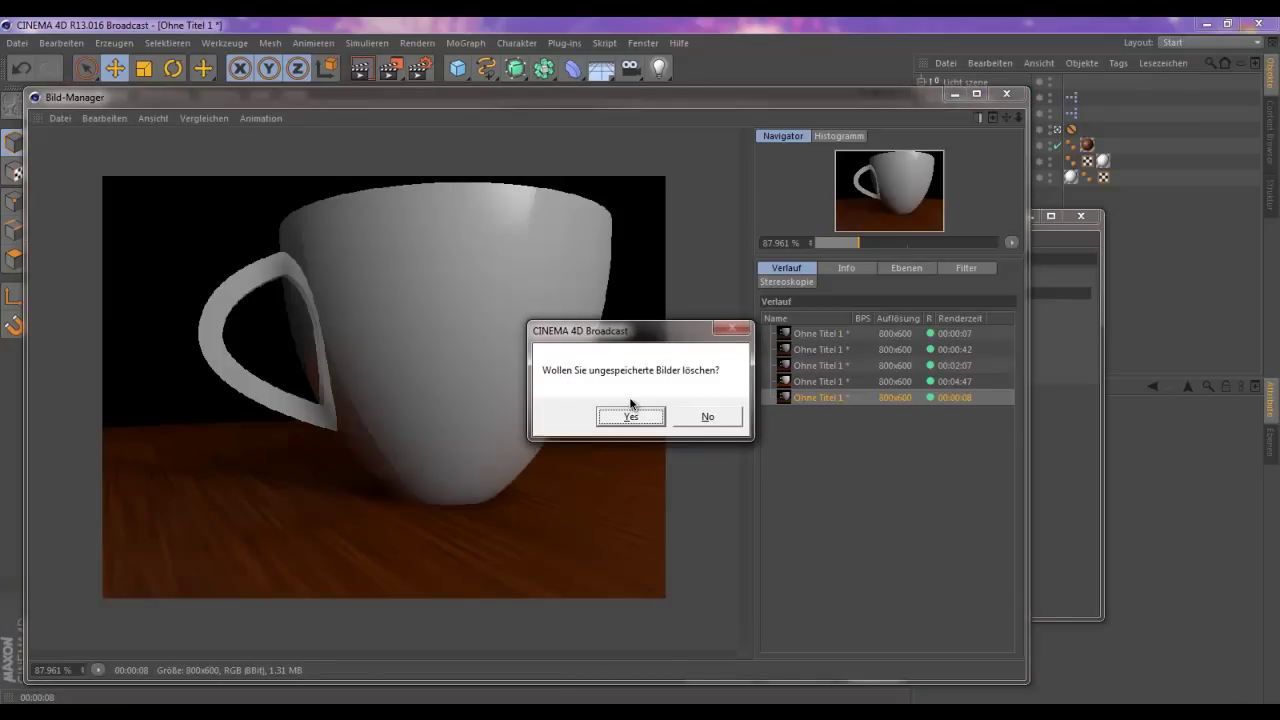
click(645, 420)
click(840, 339)
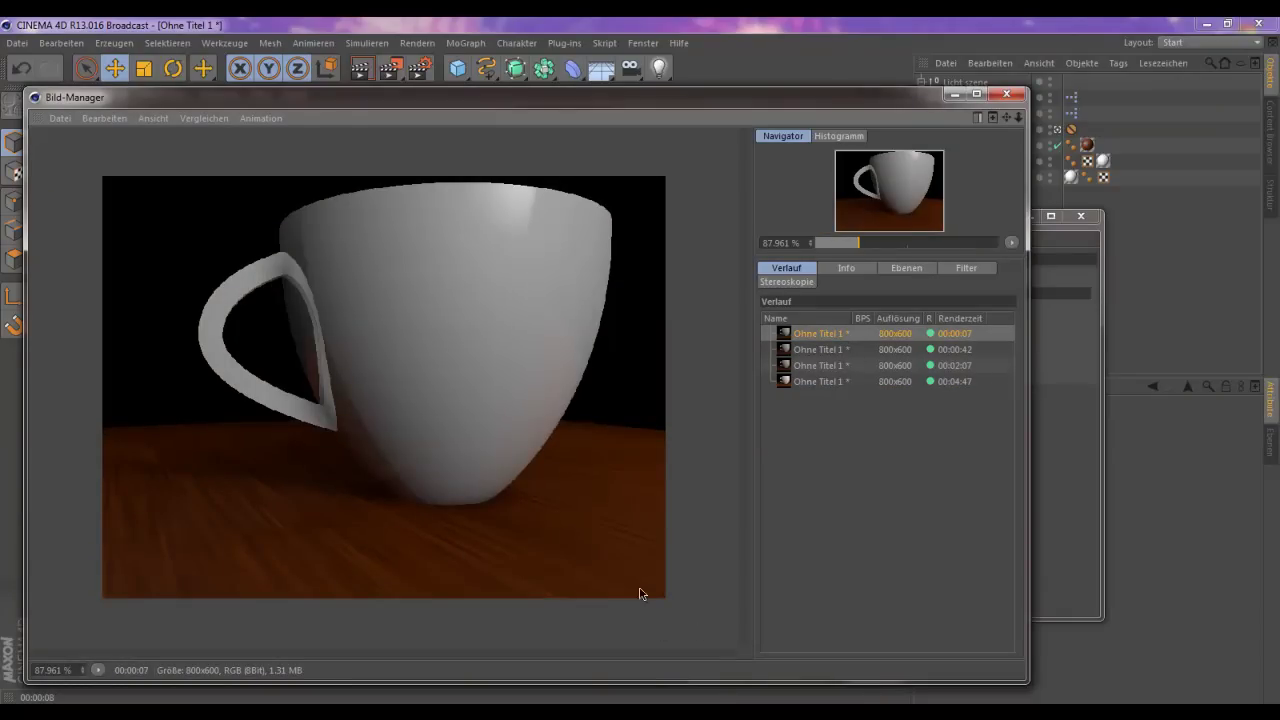
click(955, 95)
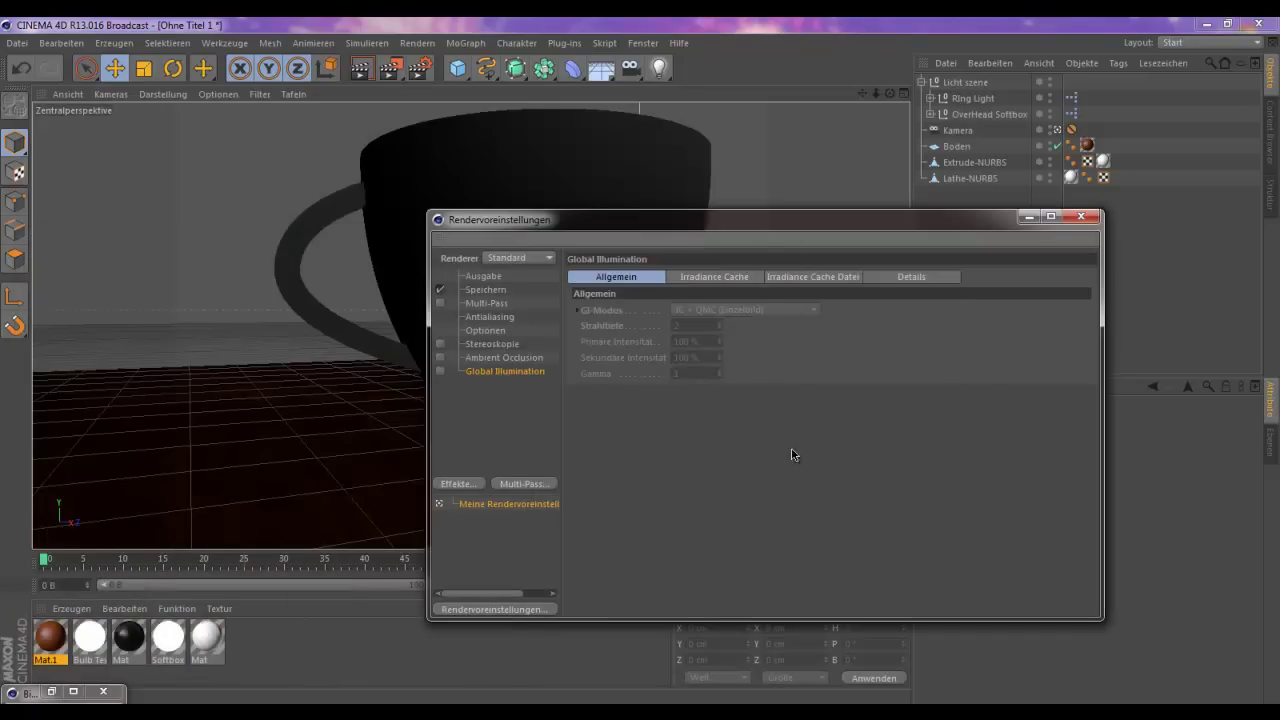
- Set antialiasing to Bestes with Min Level 2x2 and Max Level 8x8
click(490, 318)
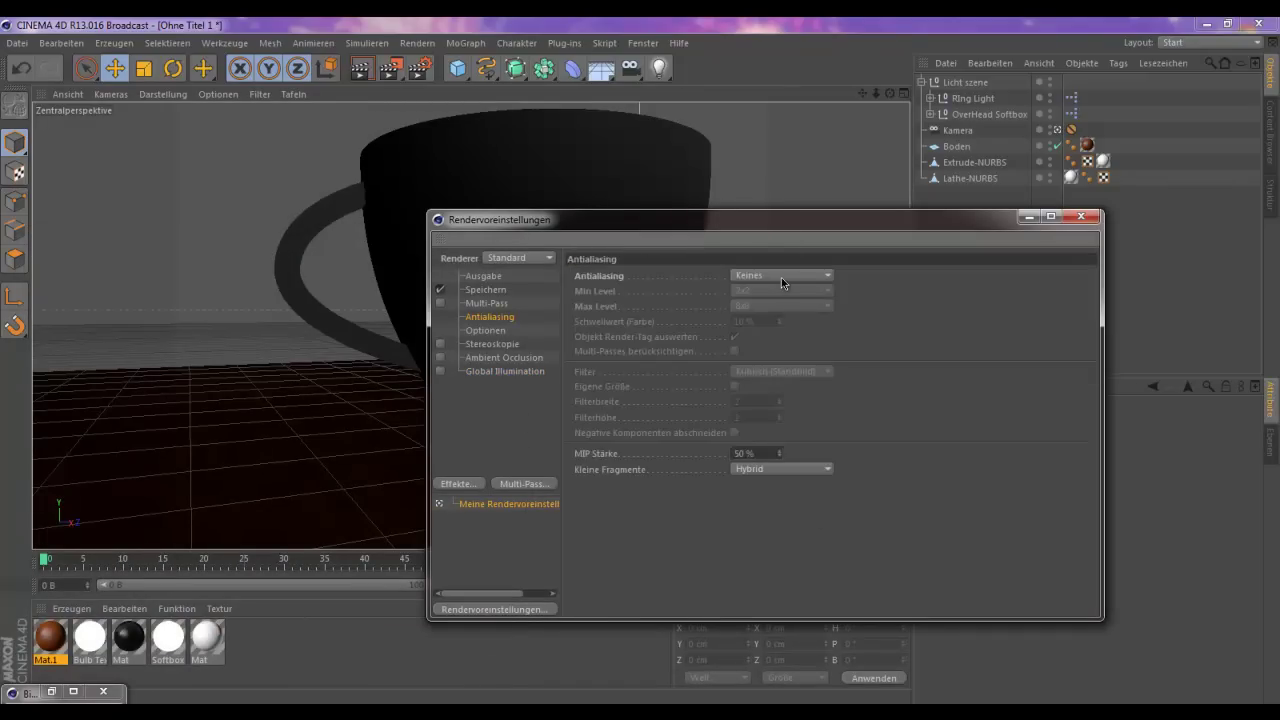
click(781, 278)
click(760, 320)
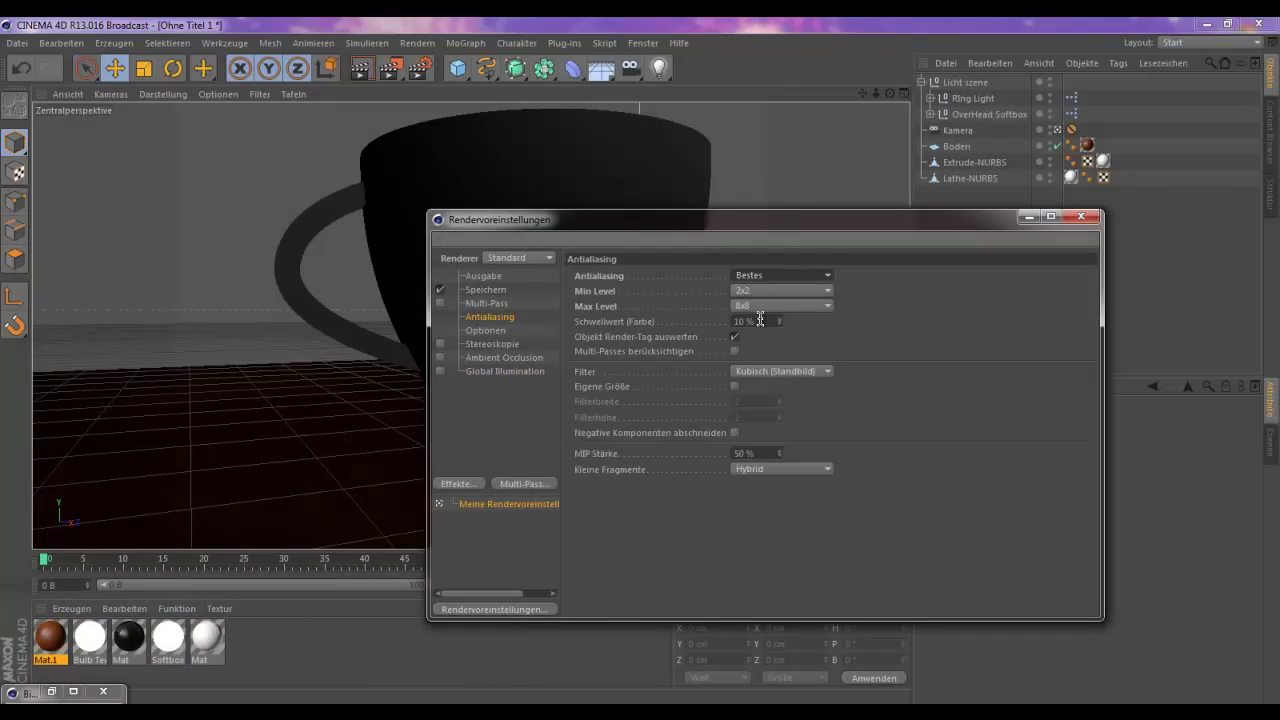
click(786, 294)
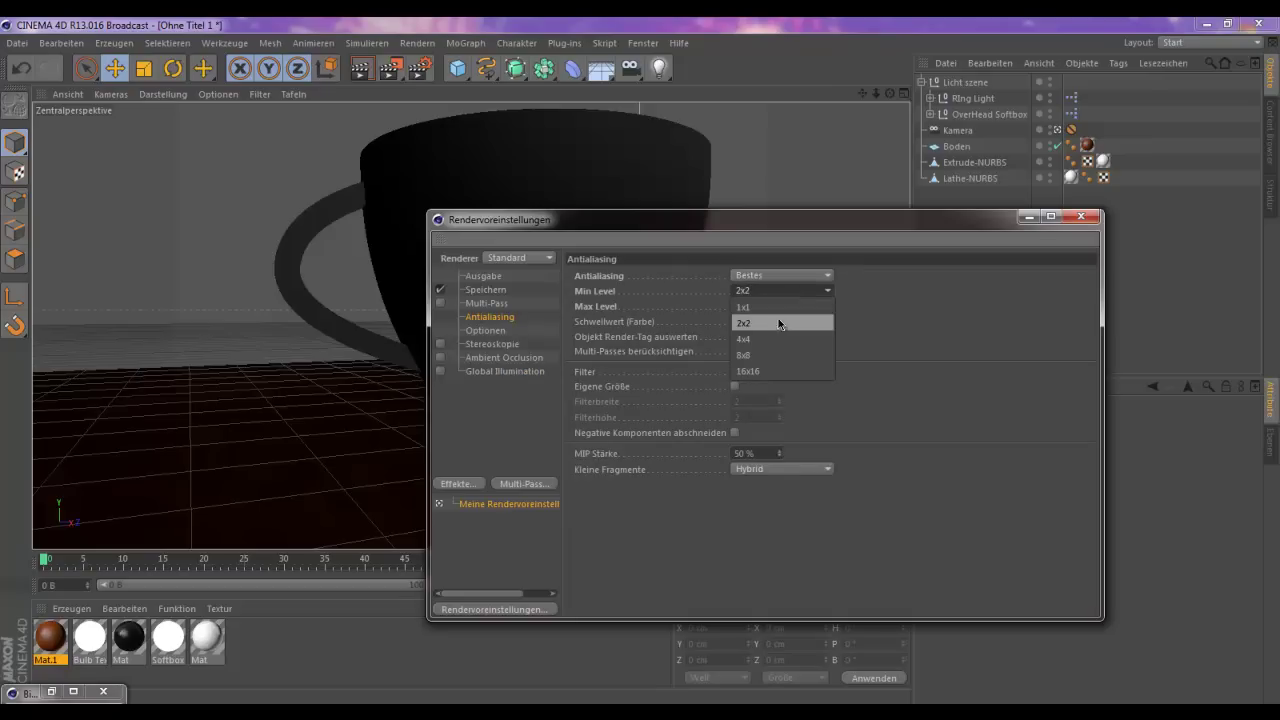
click(778, 328)
click(783, 308)
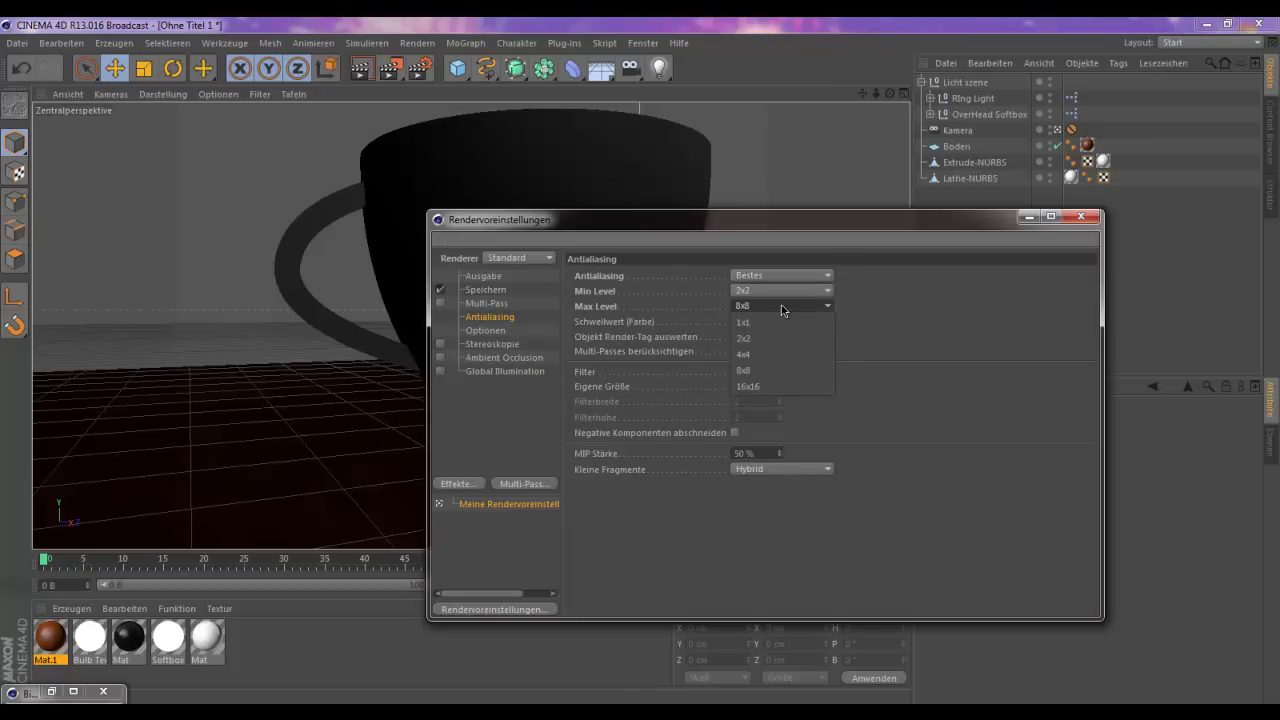
click(766, 371)
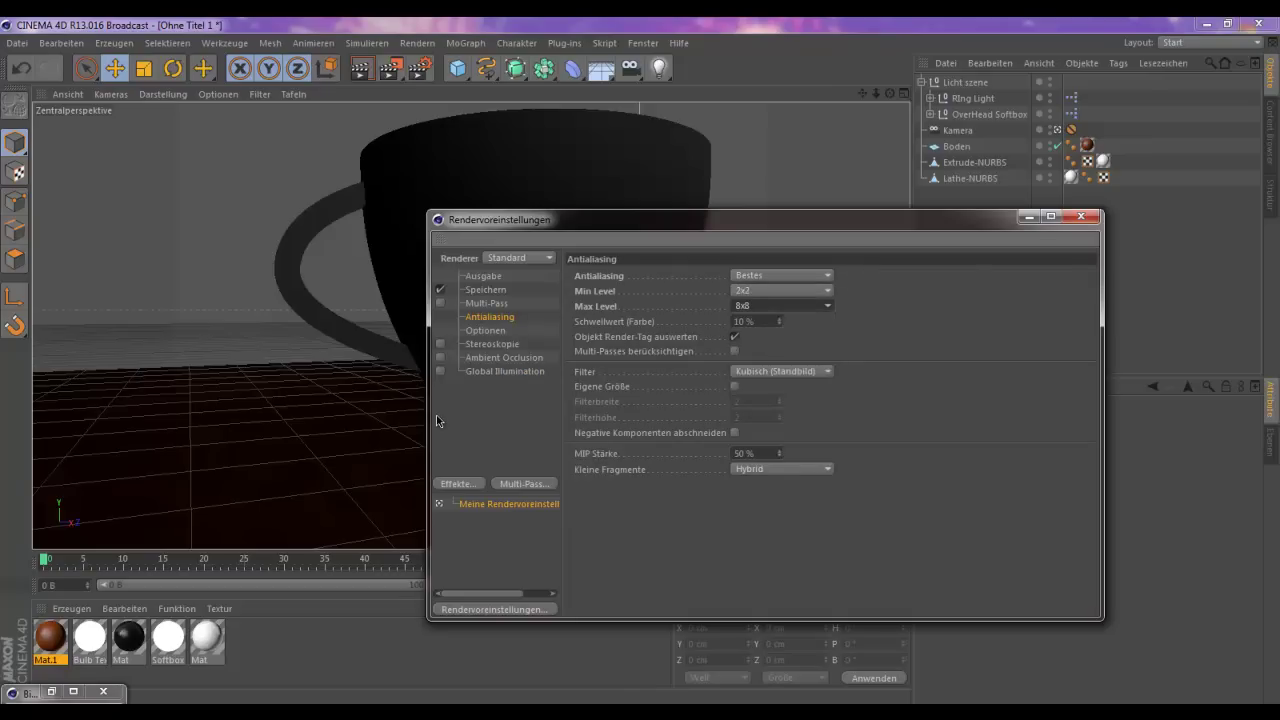
click(40, 700)
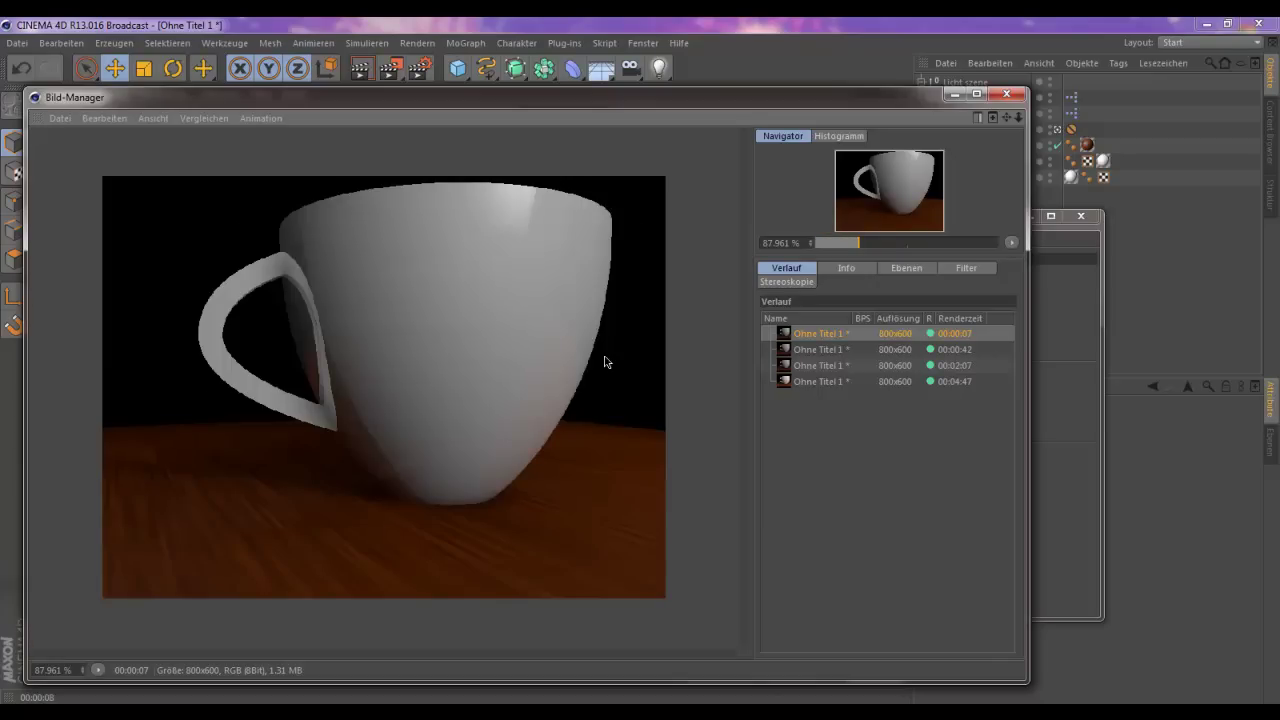
scroll(605, 362, up, 5)
mouse_move(603, 354)
mouse_down()
mouse_move(137, 374)
mouse_move(423, 486)
mouse_up()
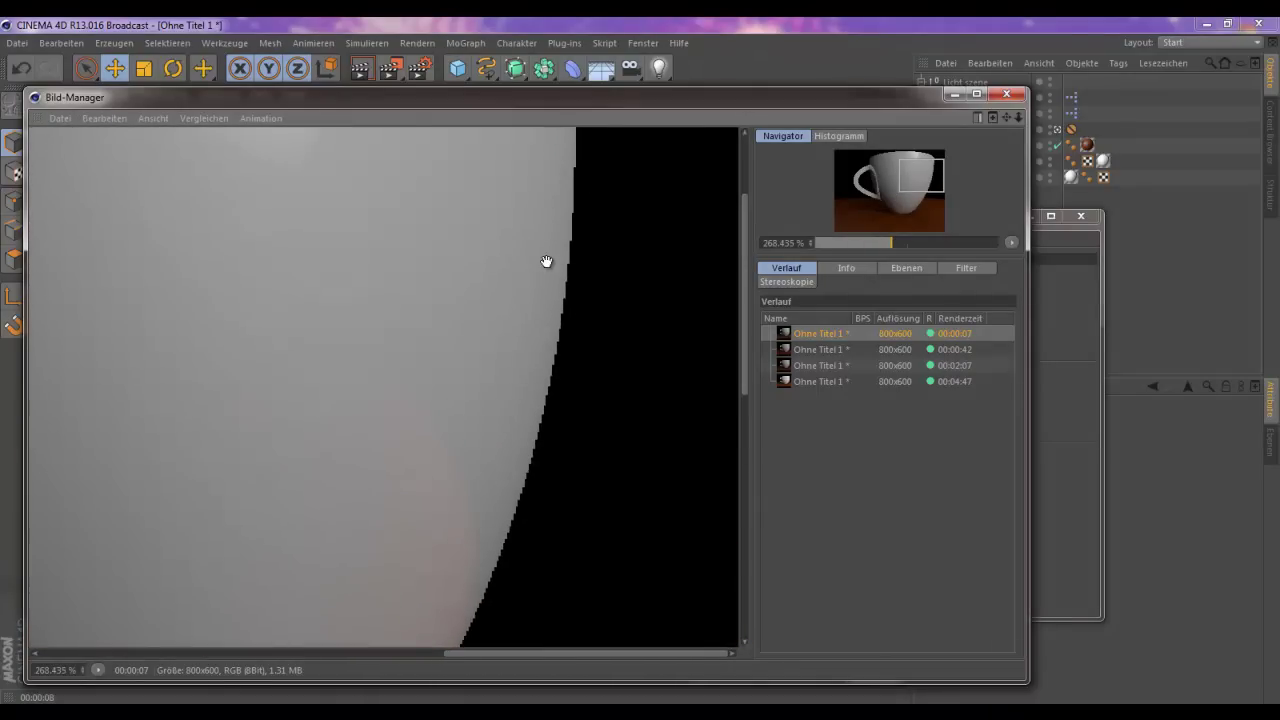
scroll(543, 300, down, 5)
scroll(165, 376, up, 3)
drag(157, 377, 274, 366)
scroll(250, 368, down, 1)
scroll(403, 349, down, 1)
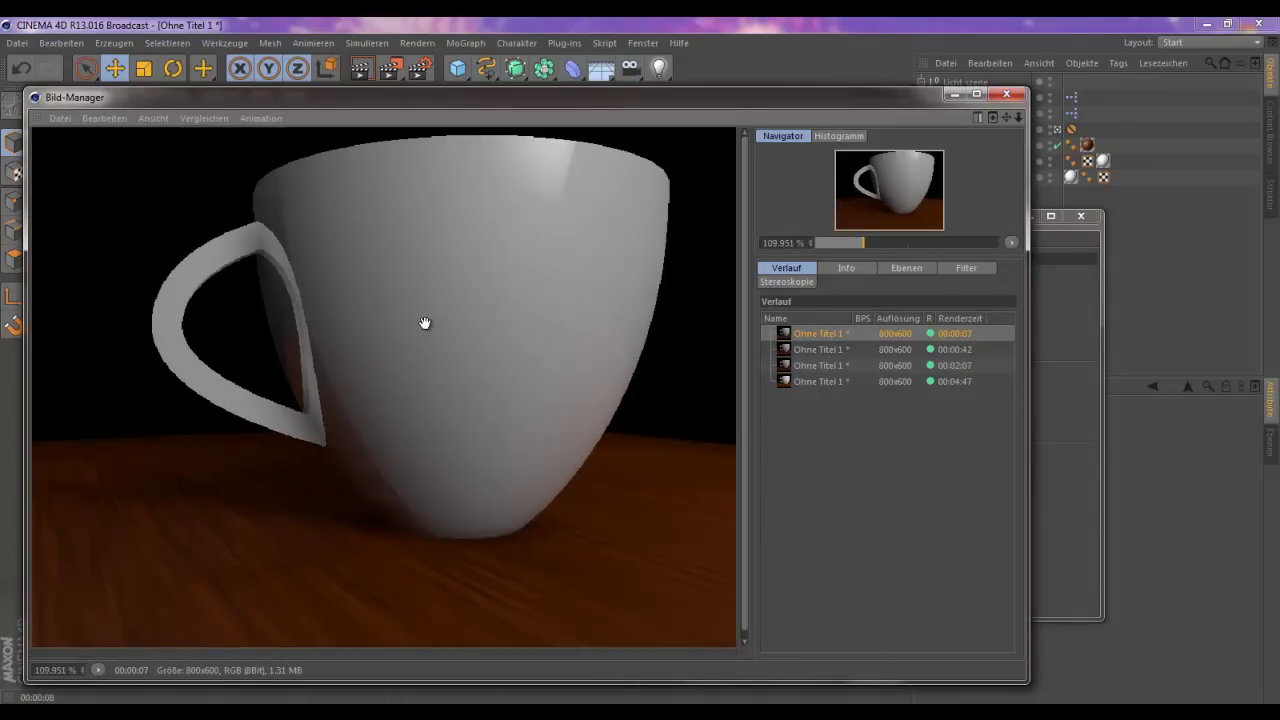
key(Down)
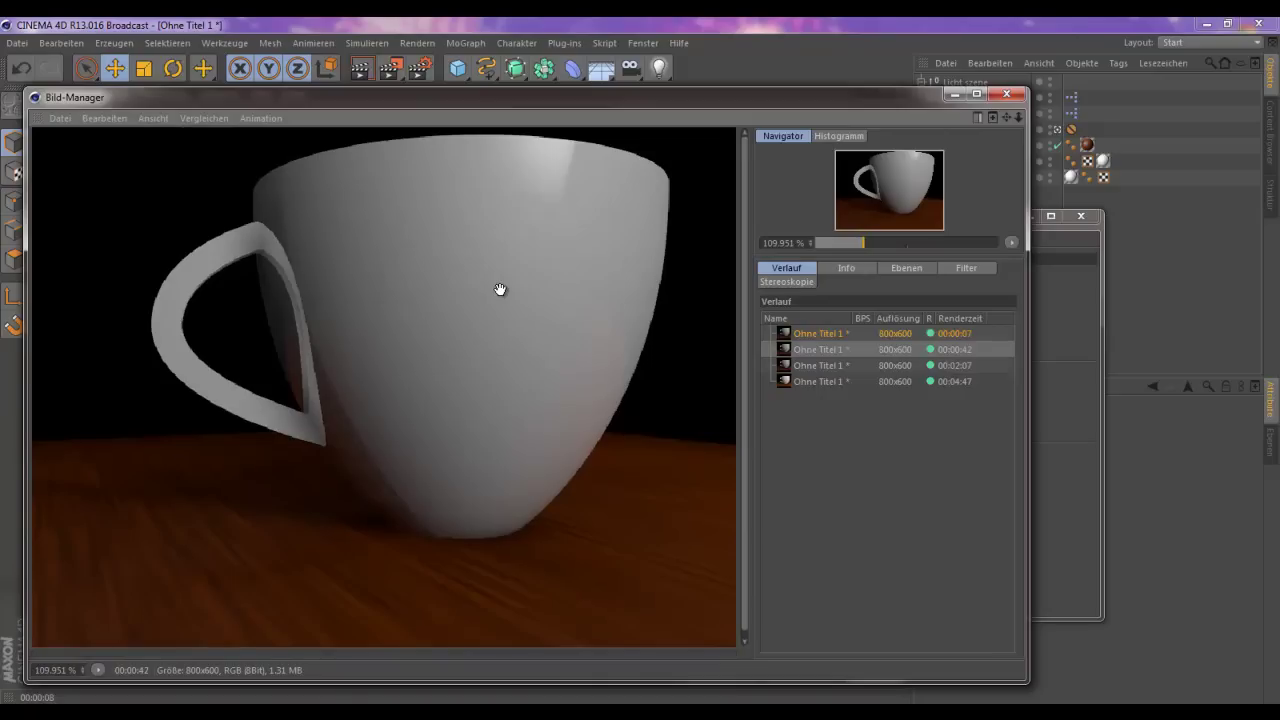
key(Up)
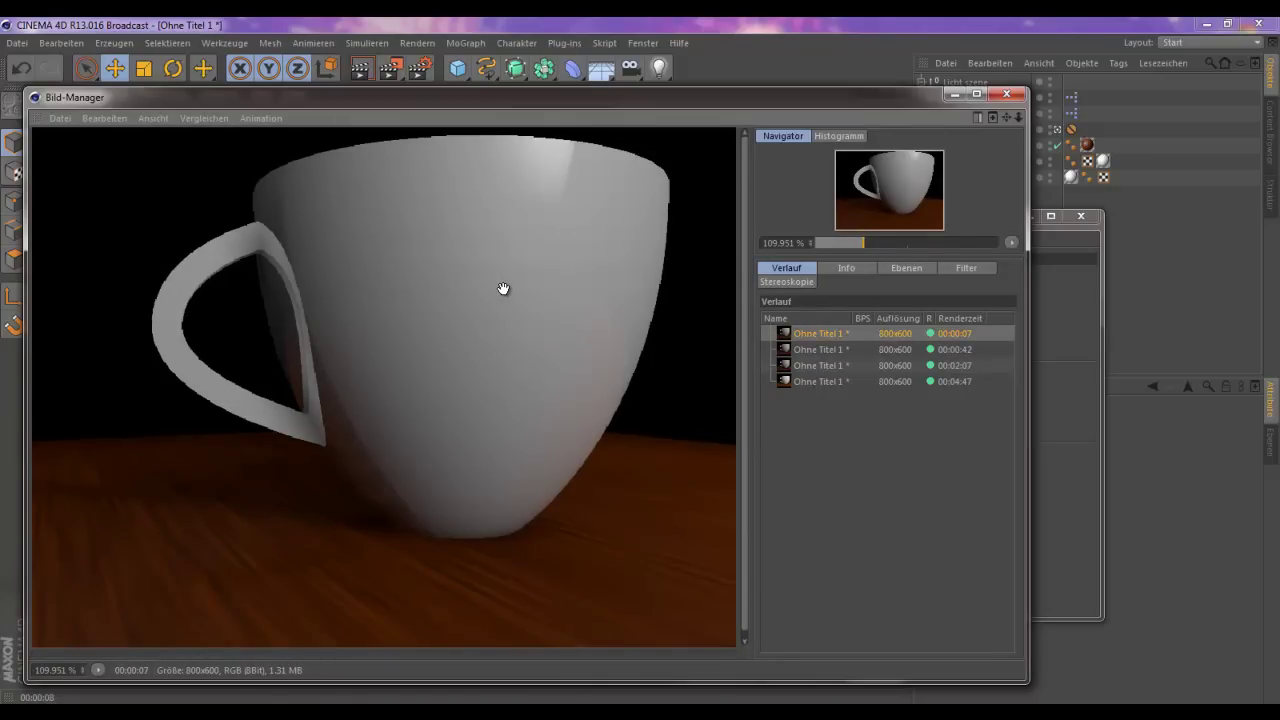
key(Down)
key(Up)
key(Down)
key(Up)
scroll(660, 282, up, 2)
scroll(480, 323, up, 2)
drag(503, 300, 231, 489)
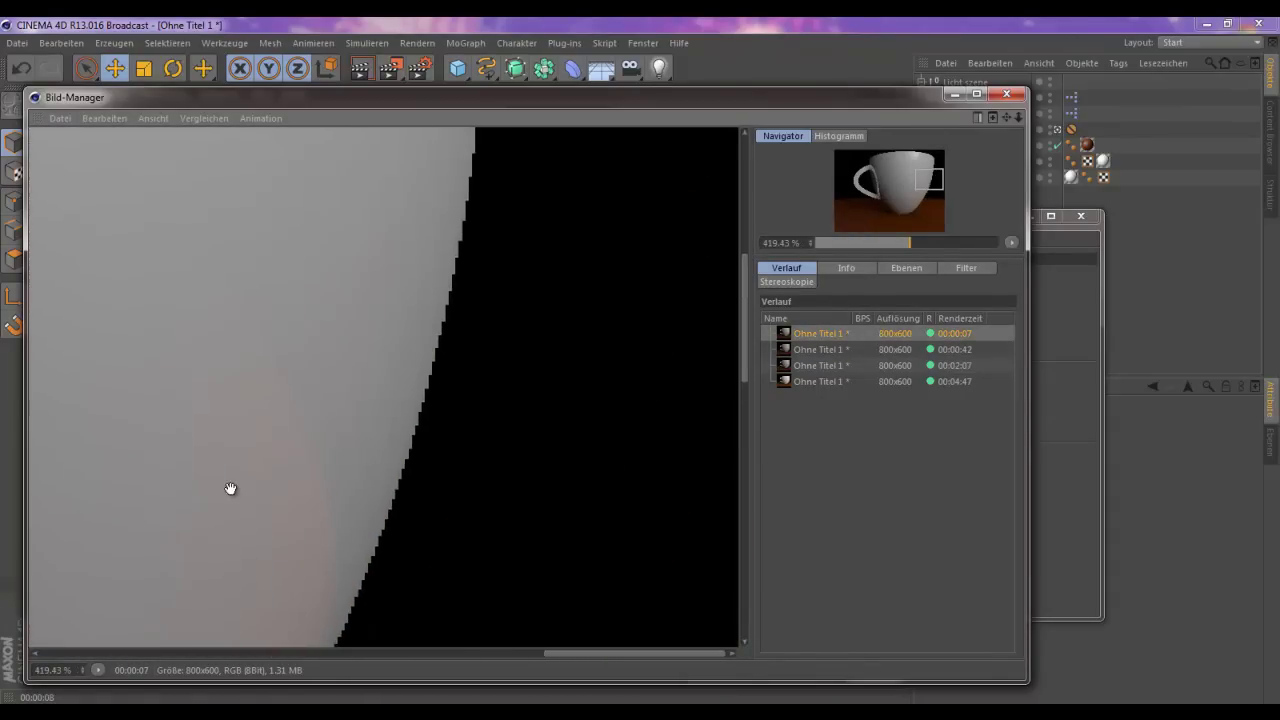
key(Down)
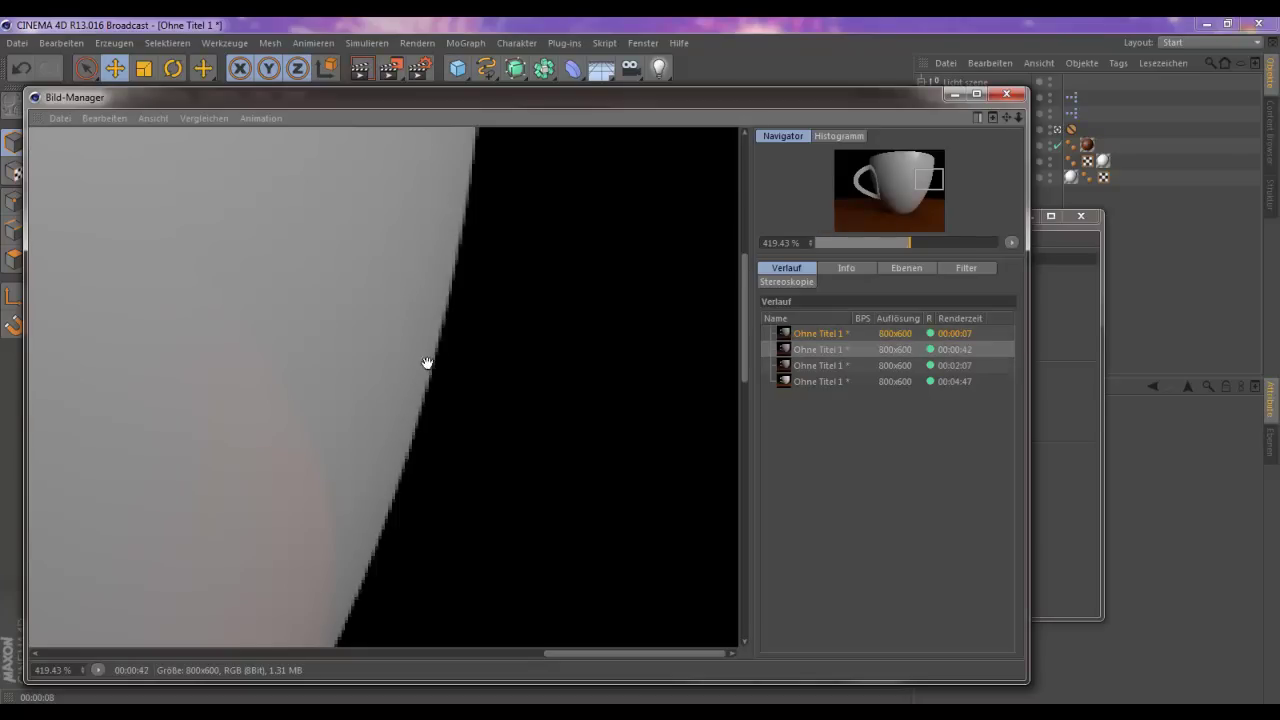
scroll(446, 294, up, 1)
scroll(480, 302, up, 2)
scroll(447, 345, up, 1)
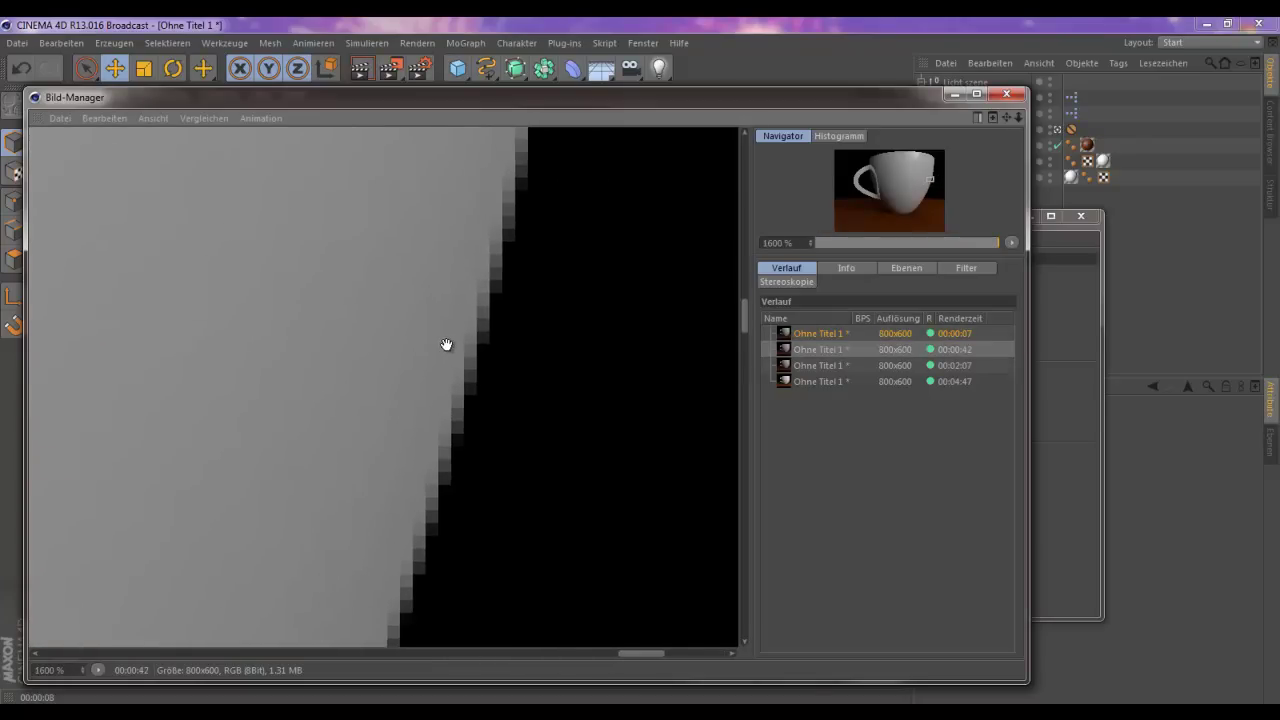
key(Up)
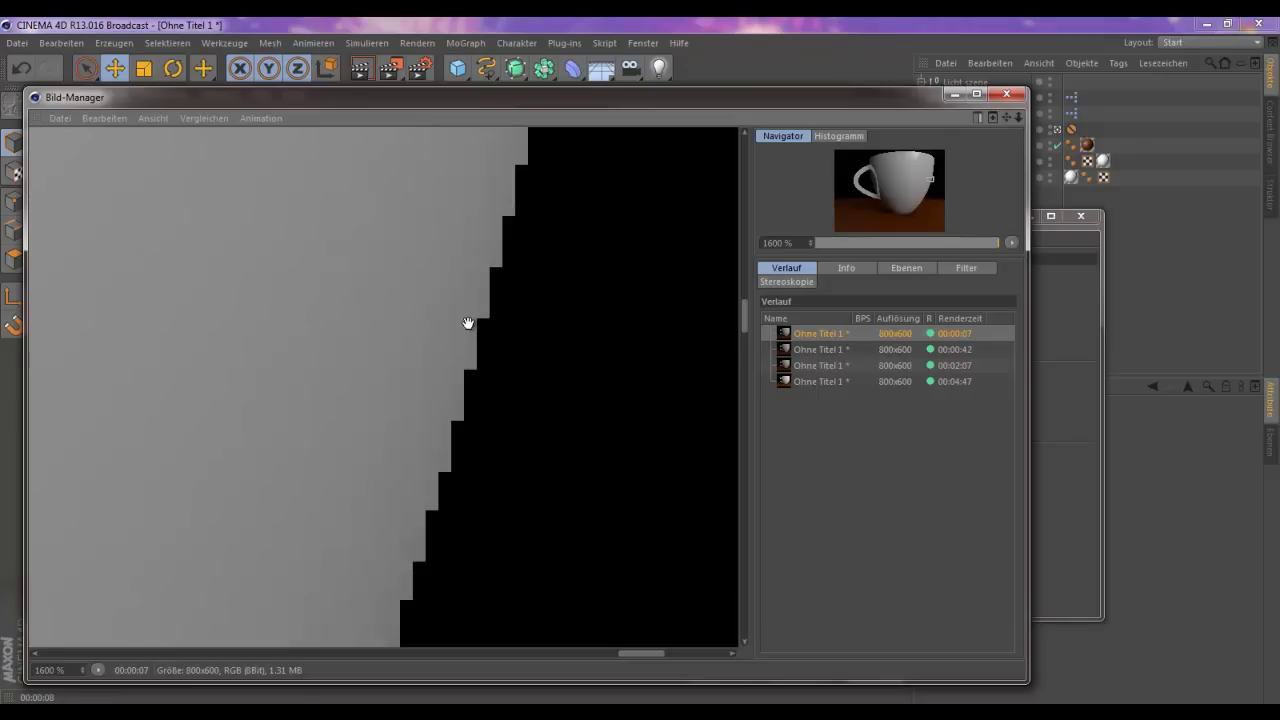
key(Down)
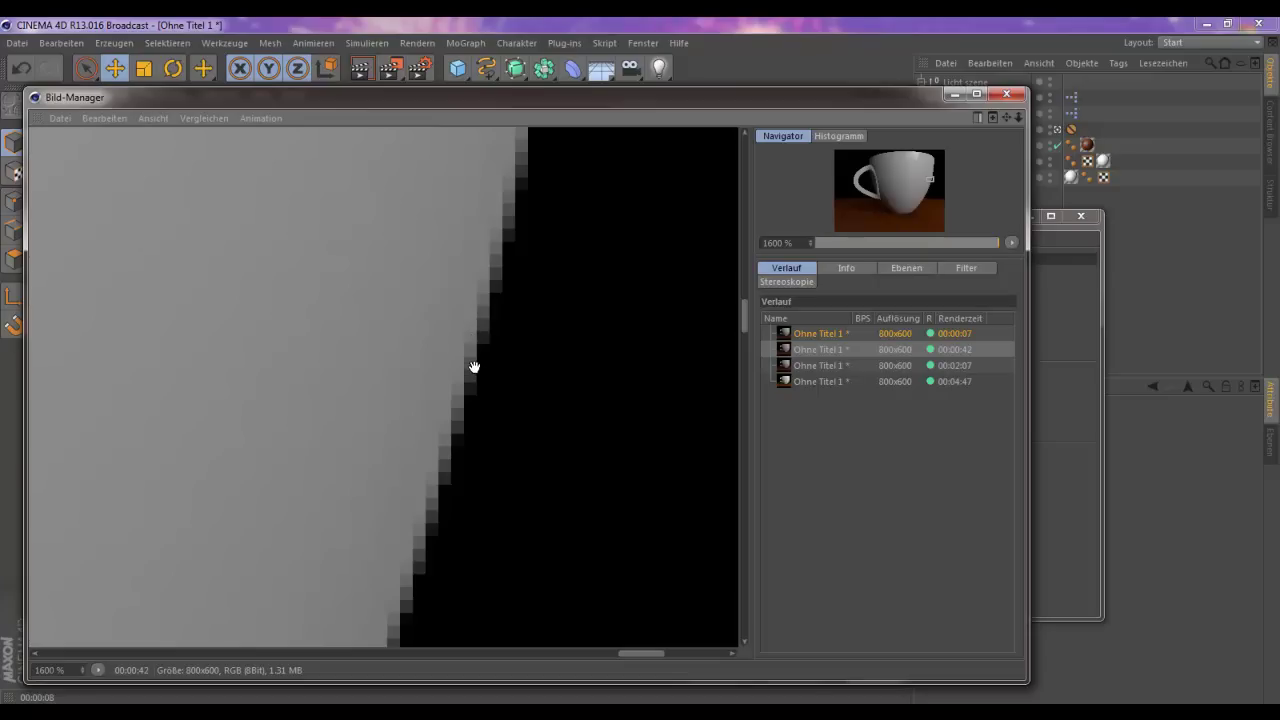
mouse_move(443, 420)
mouse_down()
mouse_move(611, 163)
mouse_move(439, 434)
mouse_up()
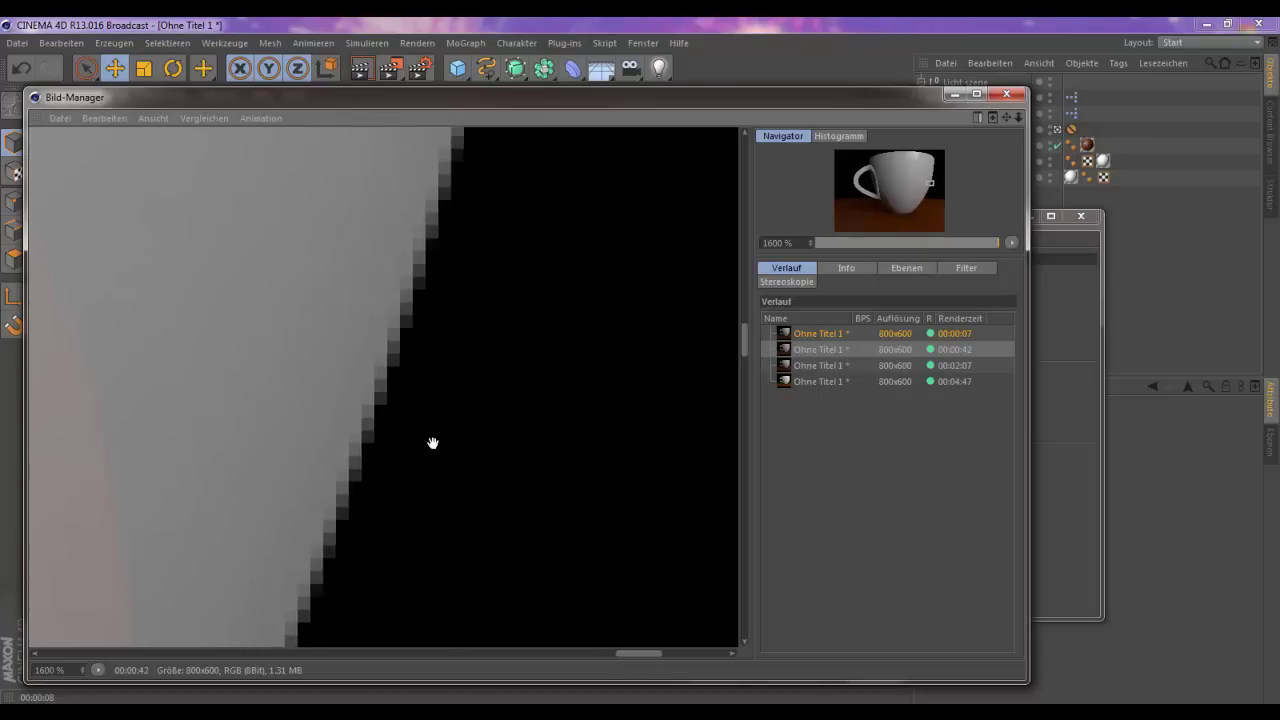
scroll(439, 434, down, 1)
scroll(594, 320, down, 2)
scroll(491, 414, down, 2)
scroll(247, 412, down, 3)
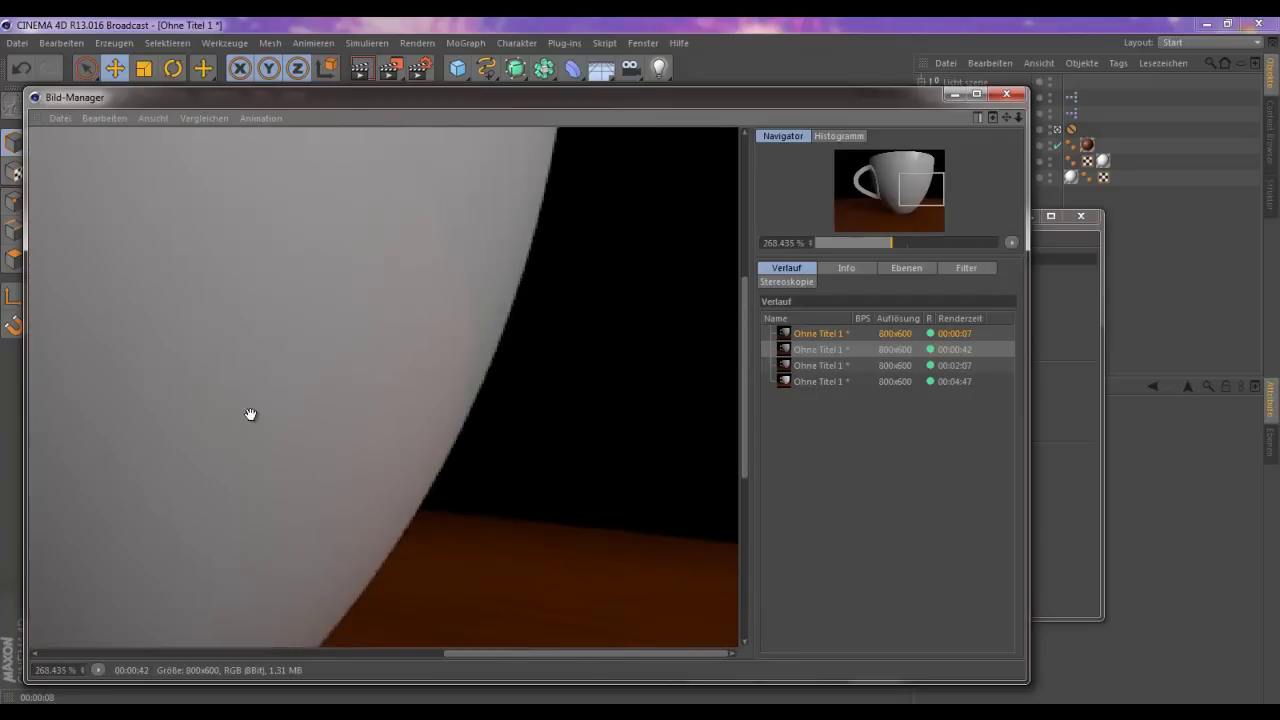
scroll(250, 414, down, 3)
scroll(254, 417, down, 2)
scroll(157, 390, up, 2)
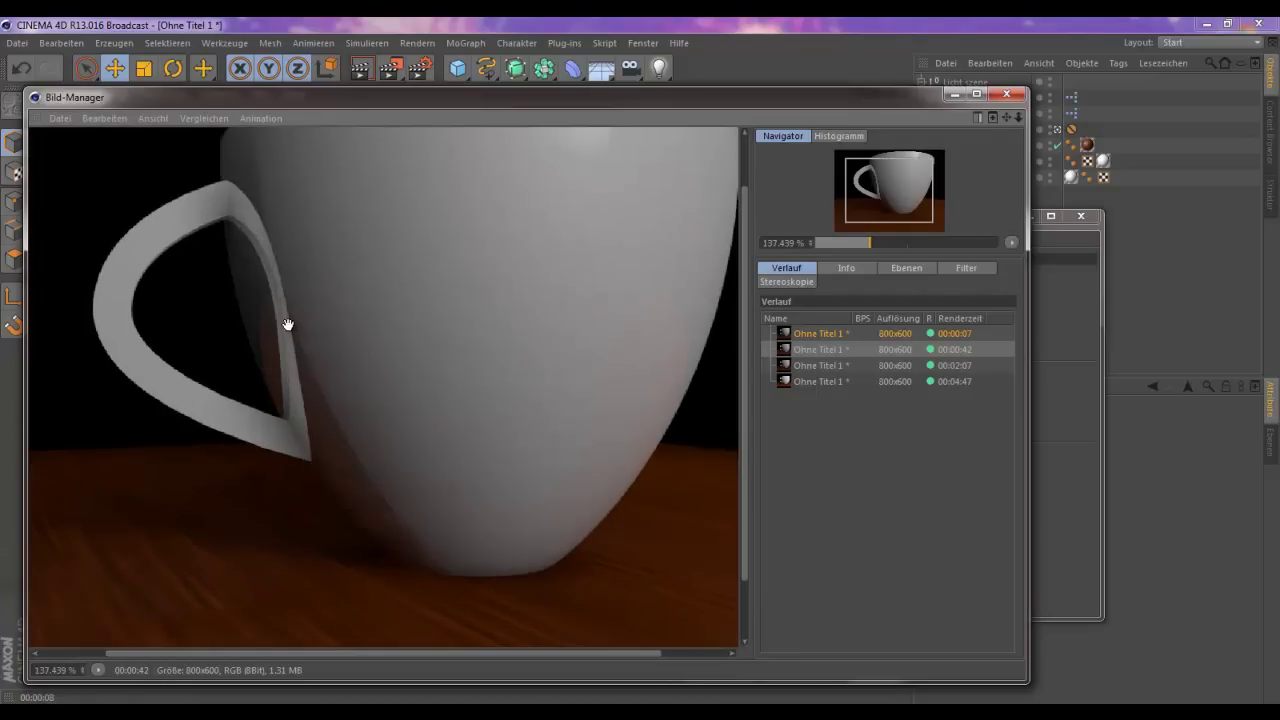
scroll(280, 320, up, 1)
scroll(251, 320, up, 2)
scroll(477, 440, up, 1)
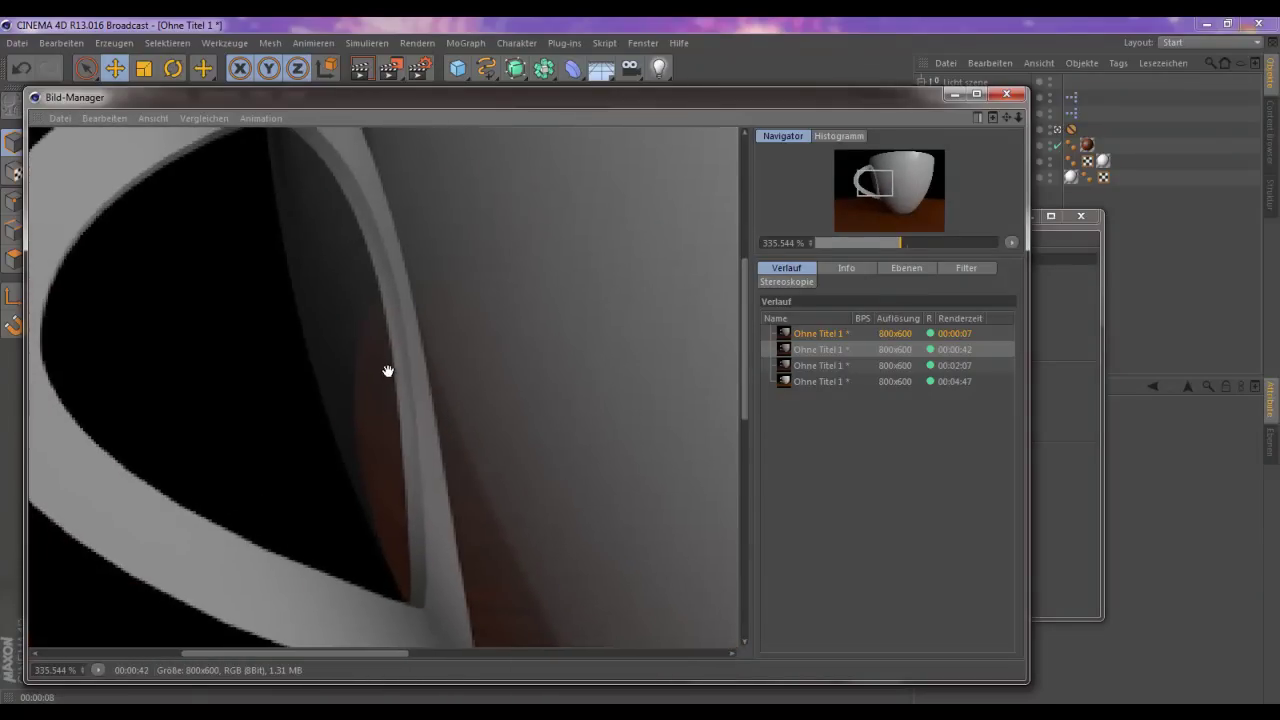
scroll(395, 372, up, 2)
key(Up)
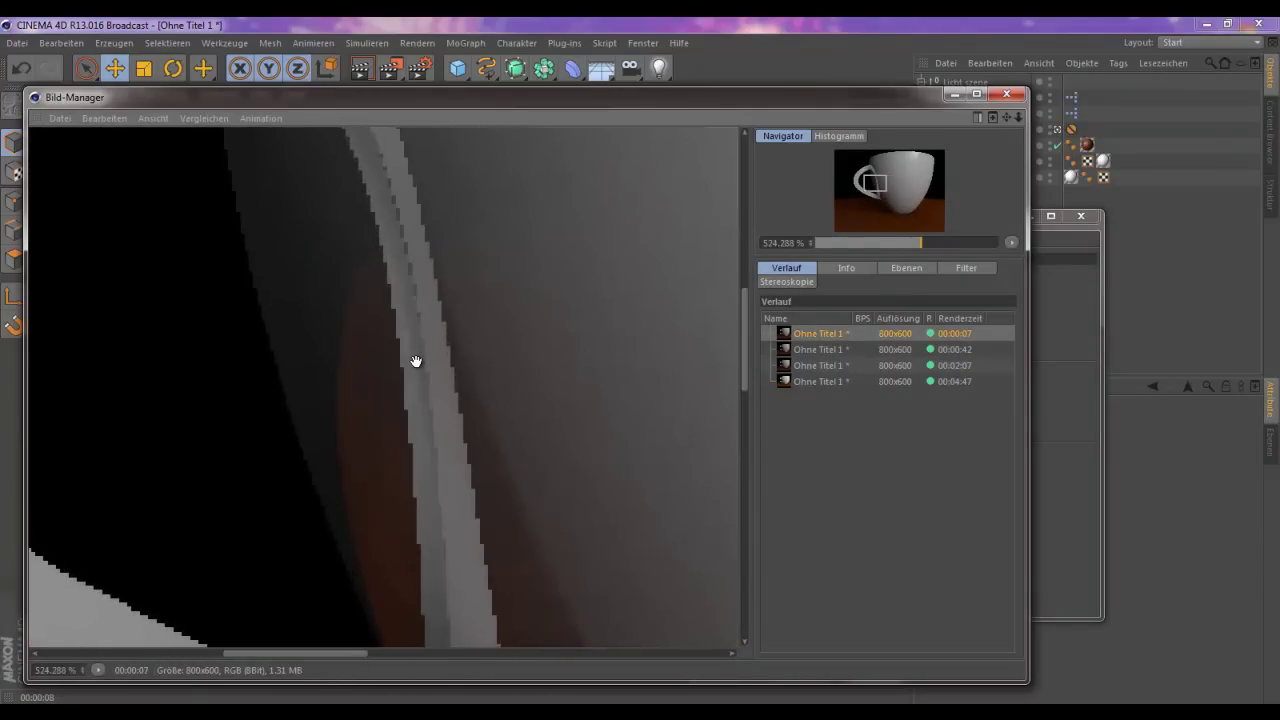
scroll(440, 435, down, 1)
scroll(436, 479, down, 4)
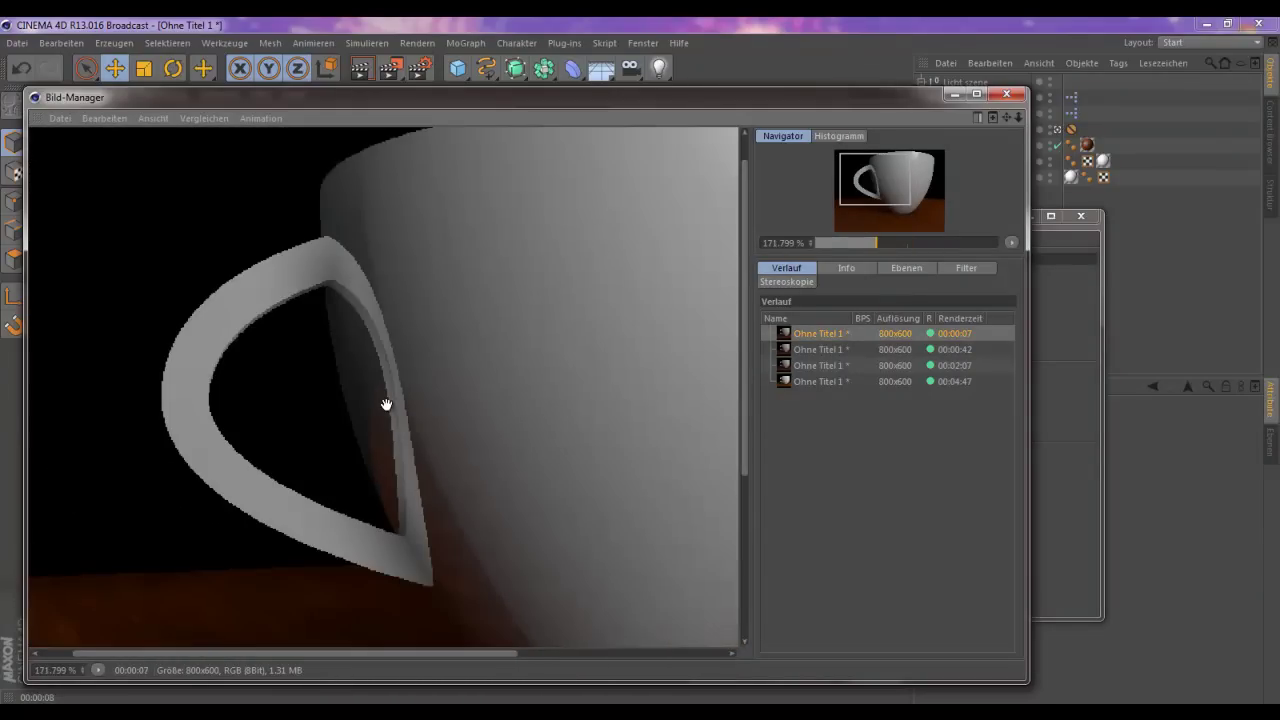
key(Down)
scroll(400, 412, down, 2)
scroll(325, 415, down, 2)
scroll(336, 394, up, 1)
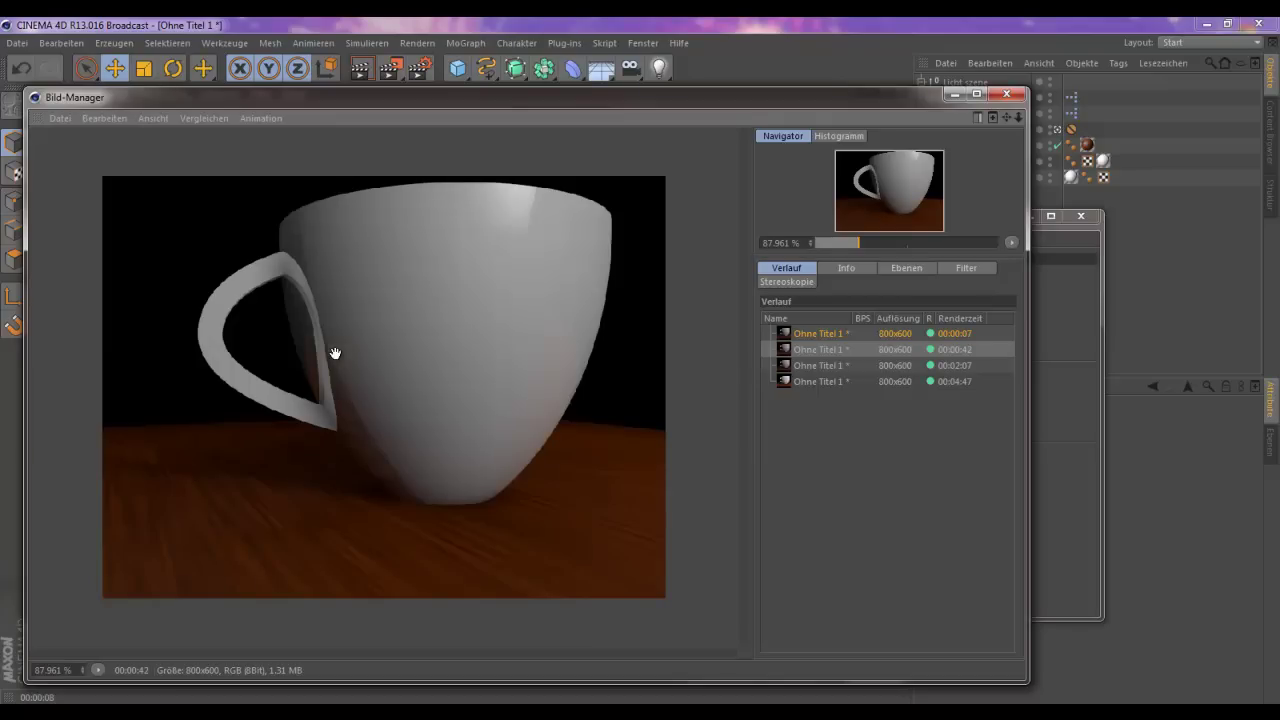
scroll(334, 355, up, 1)
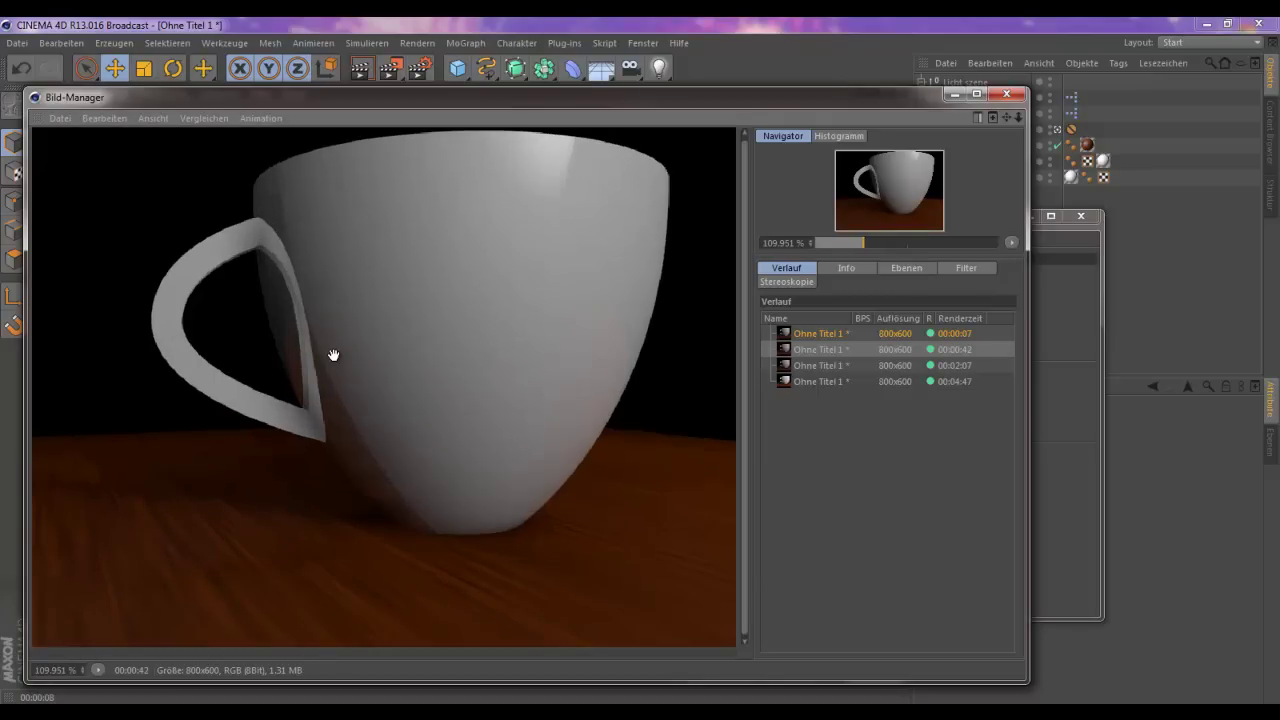
scroll(294, 370, up, 1)
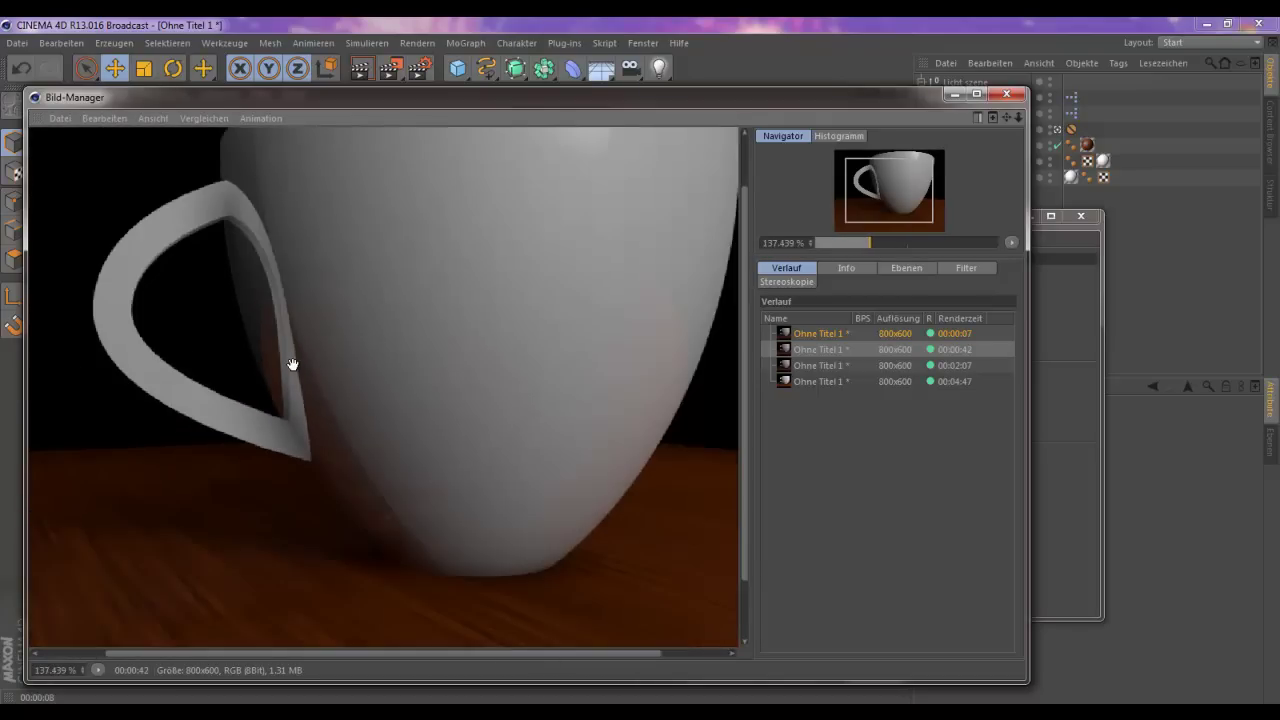
scroll(270, 350, up, 1)
scroll(260, 345, up, 2)
scroll(330, 430, down, 2)
scroll(340, 440, down, 1)
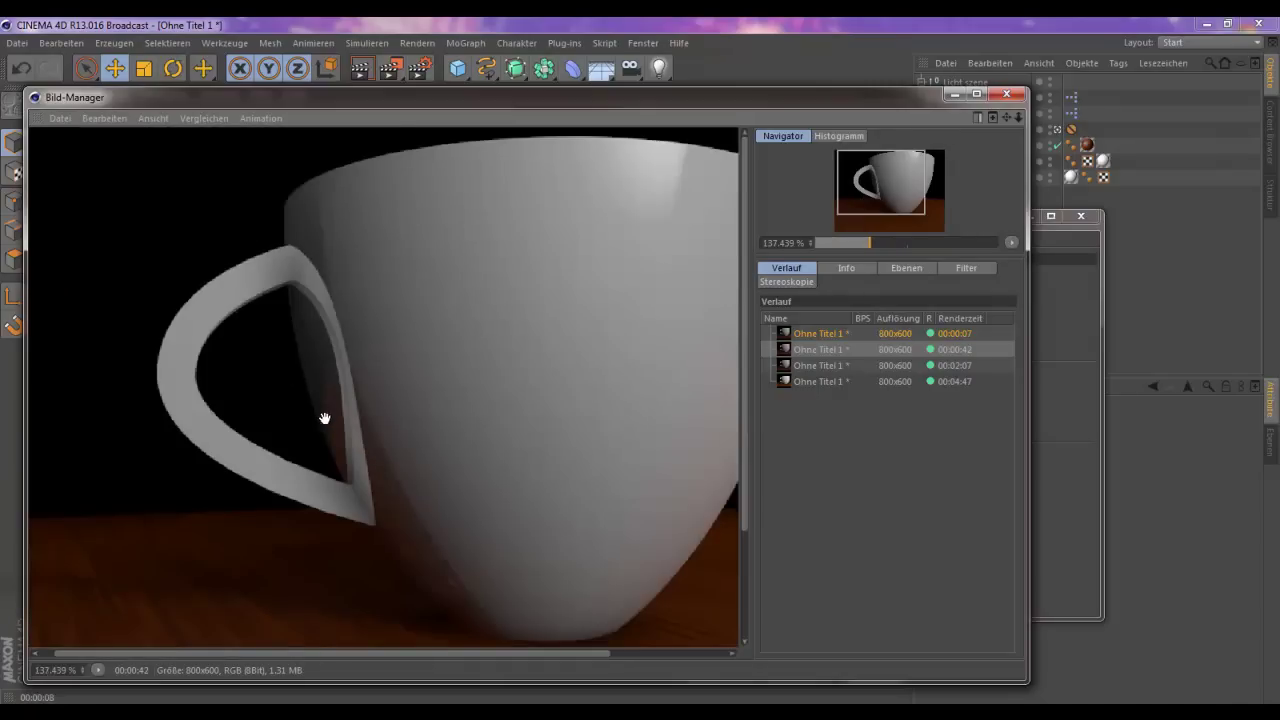
mouse_move(494, 426)
mouse_down()
mouse_move(137, 543)
mouse_move(294, 477)
mouse_up()
scroll(294, 484, down, 3)
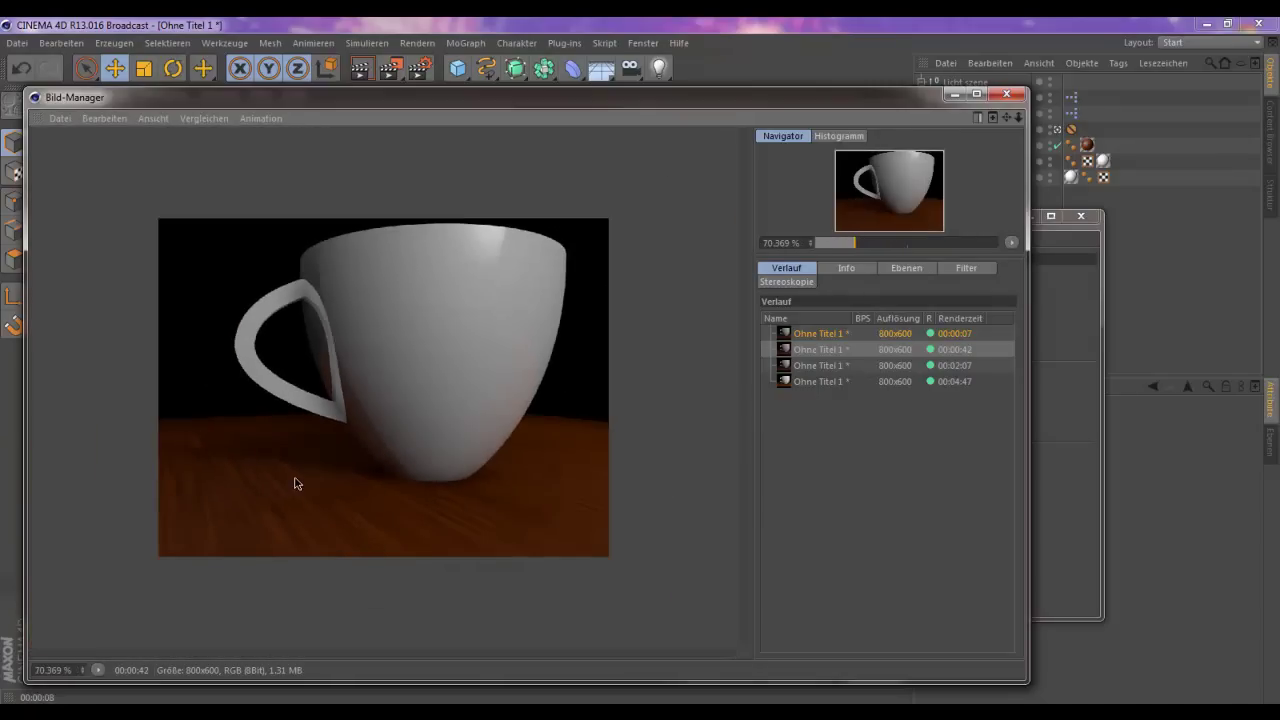
- Turn on Ambient Occlusion in the render settings
click(954, 94)
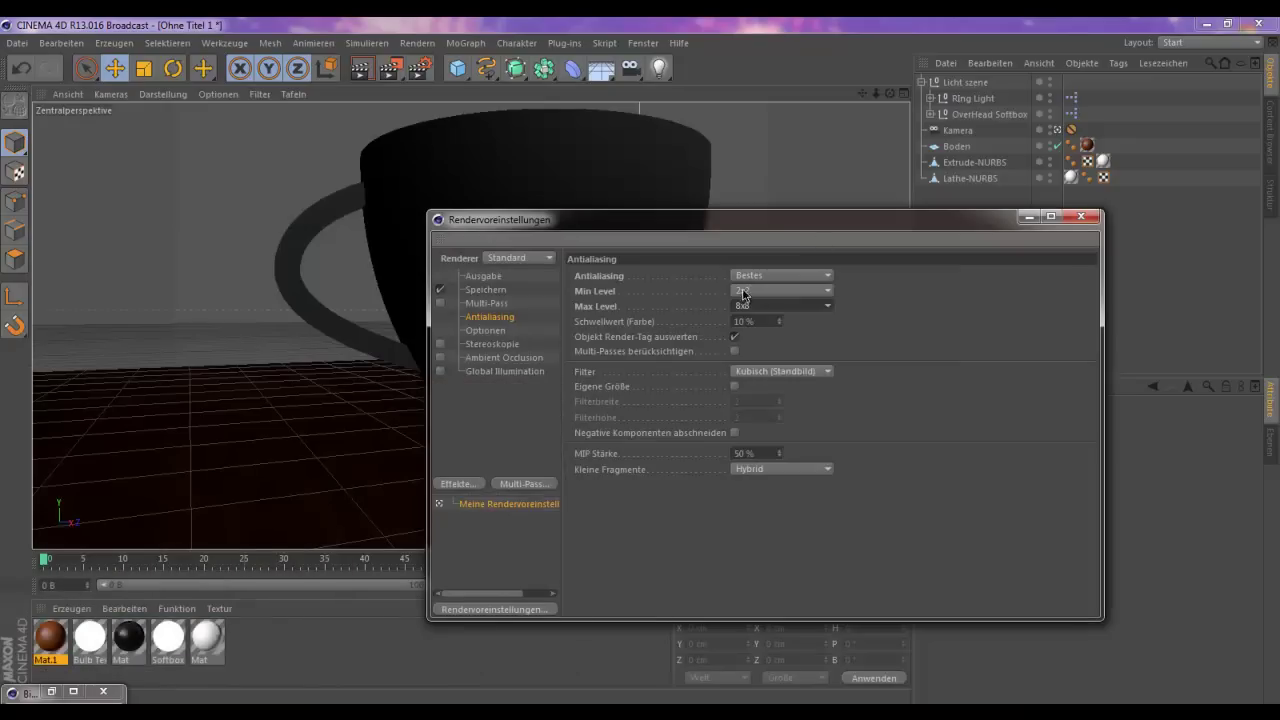
click(510, 359)
click(441, 359)
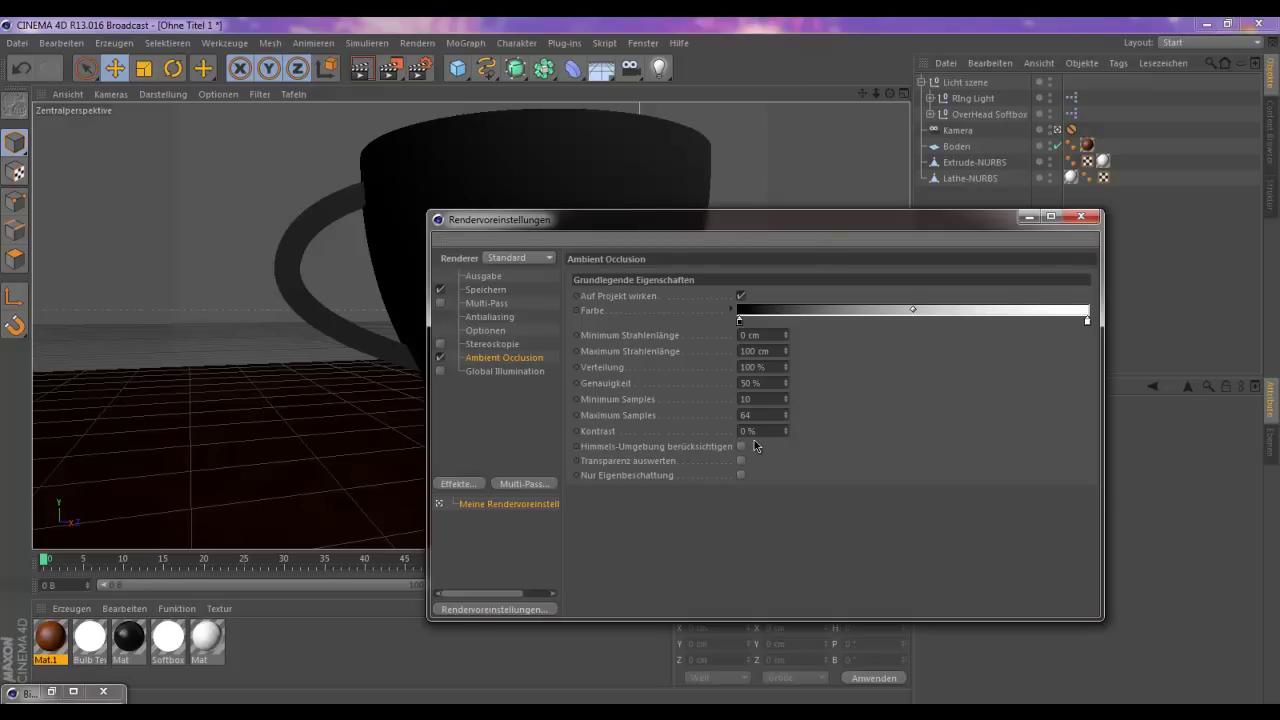
click(1029, 216)
- Flip between the 0:42 and 2:07 cup renders in the Picture Viewer
click(64, 692)
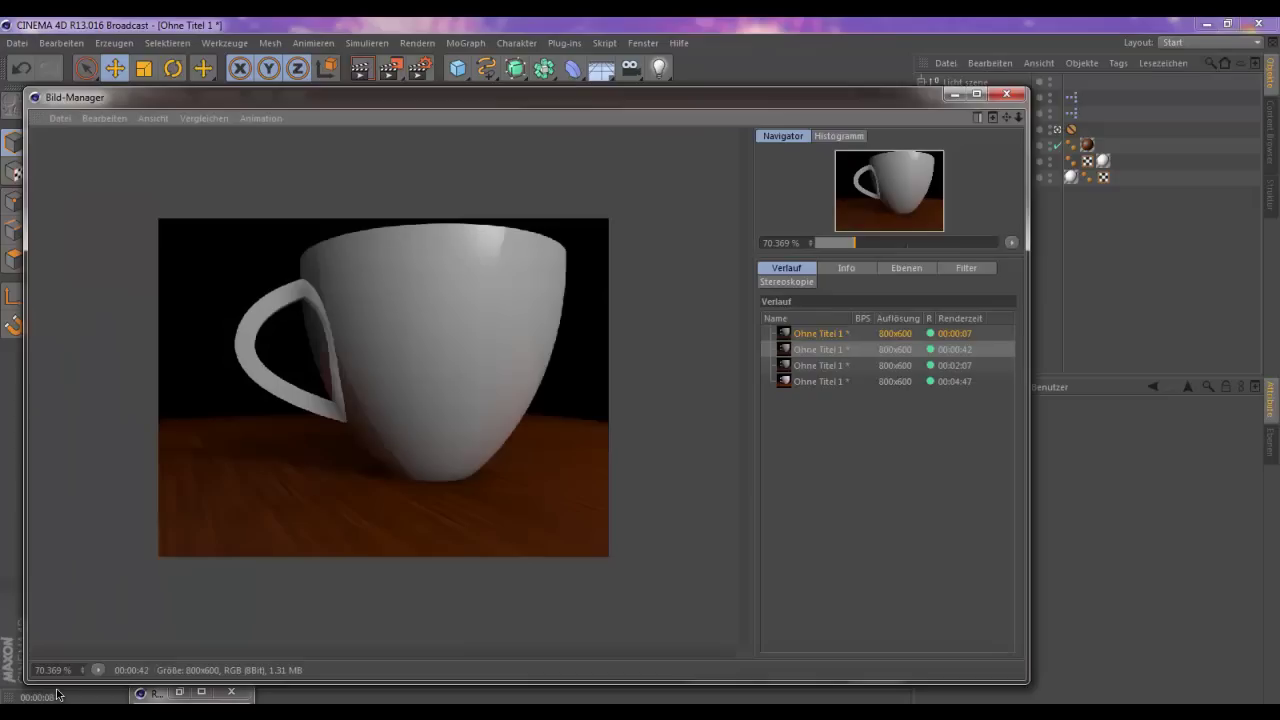
key(Down)
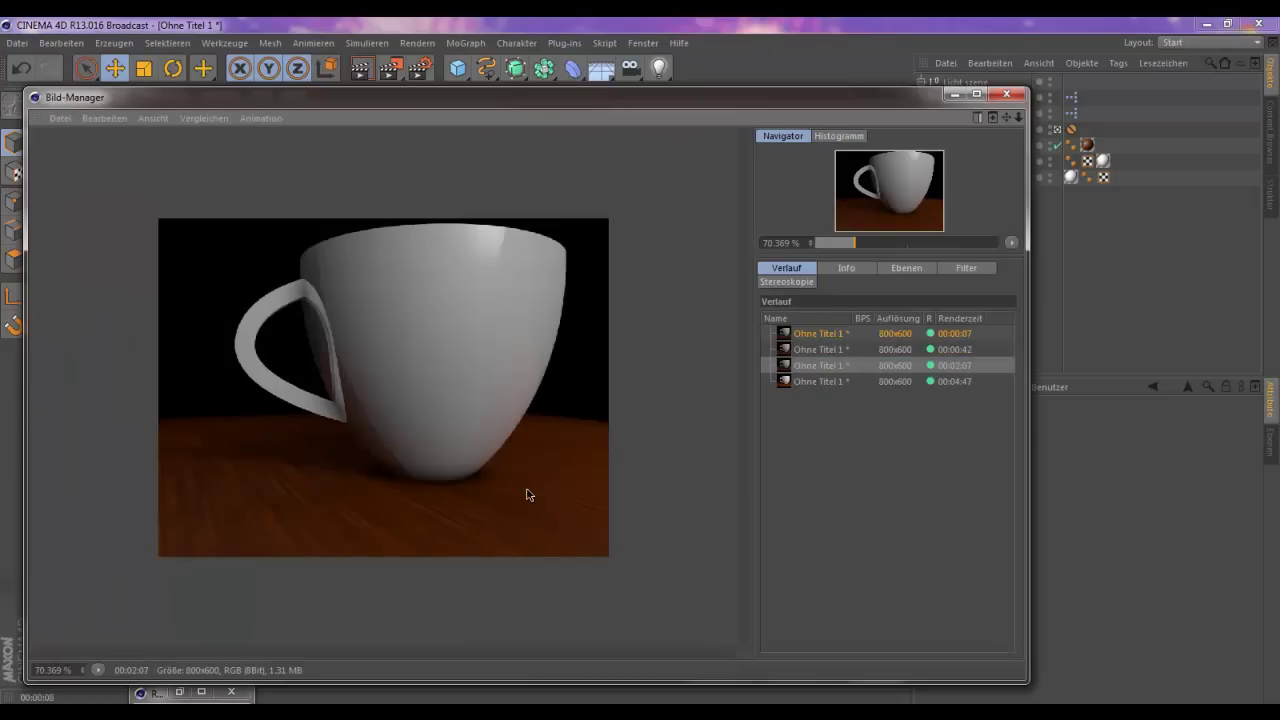
key(Up)
key(Down)
key(Up)
key(Down)
key(Up)
key(Down)
scroll(409, 483, up, 2)
scroll(451, 531, up, 3)
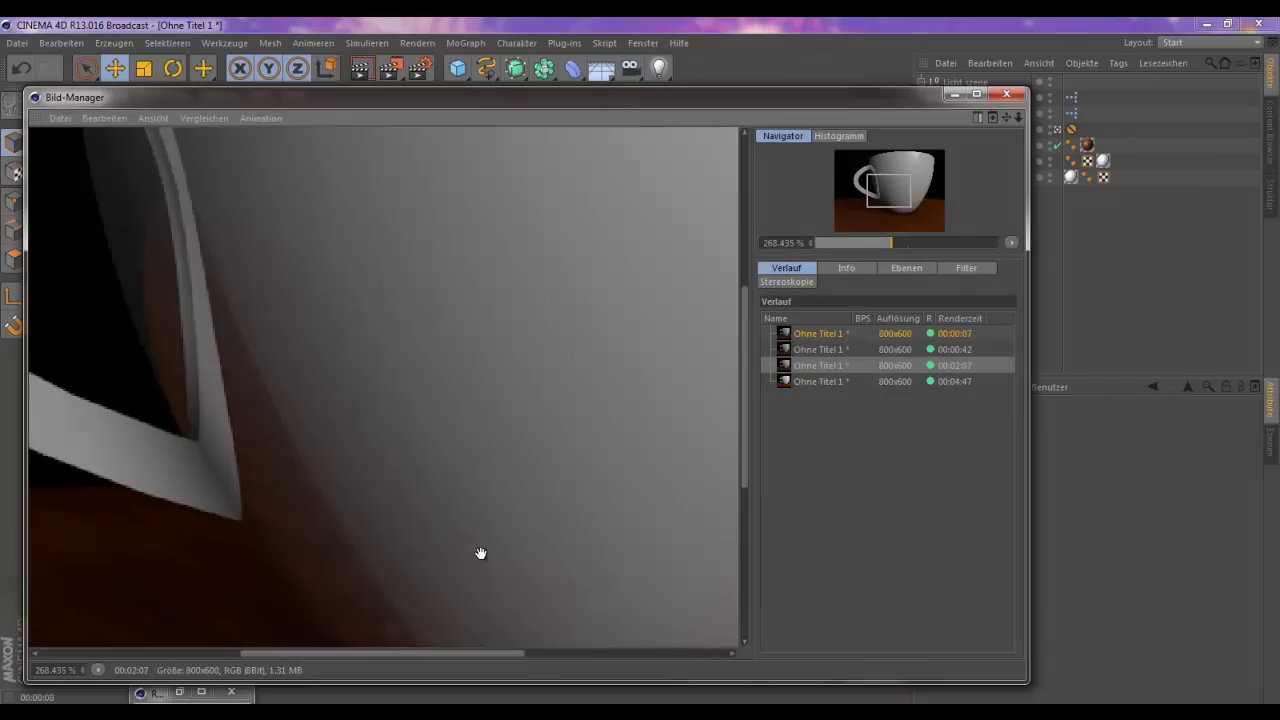
key(Up)
key(Down)
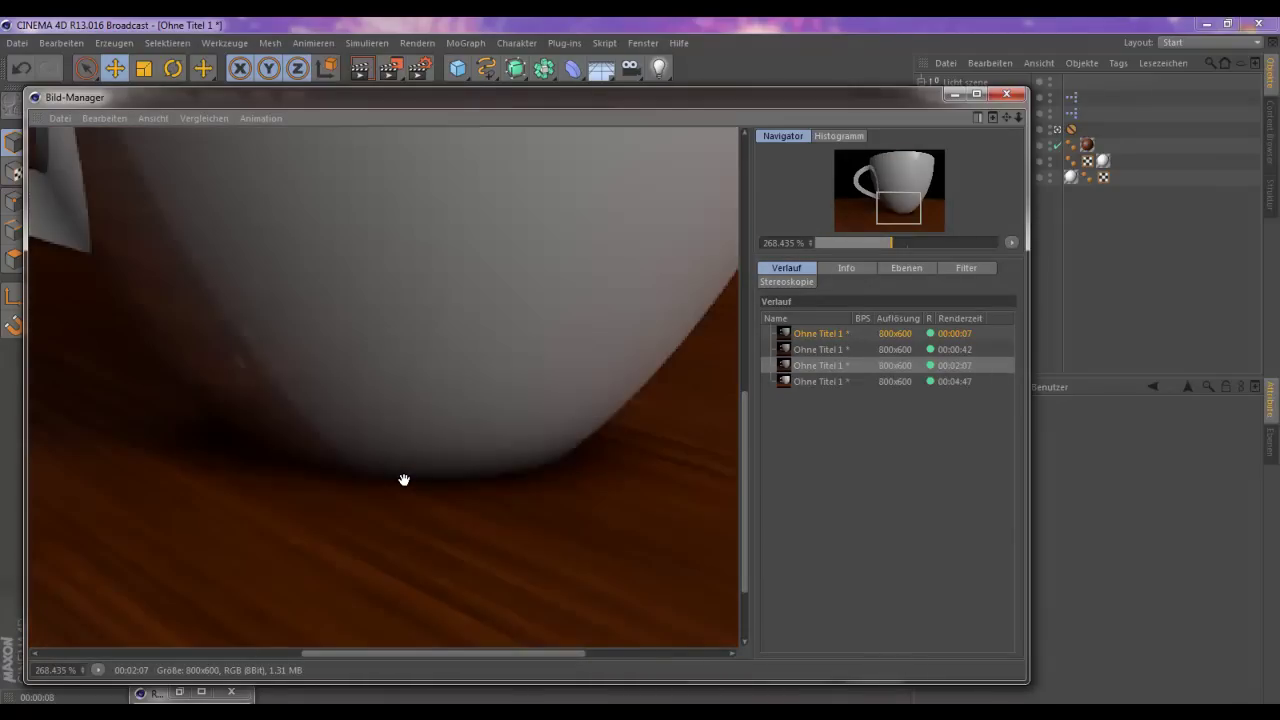
key(Up)
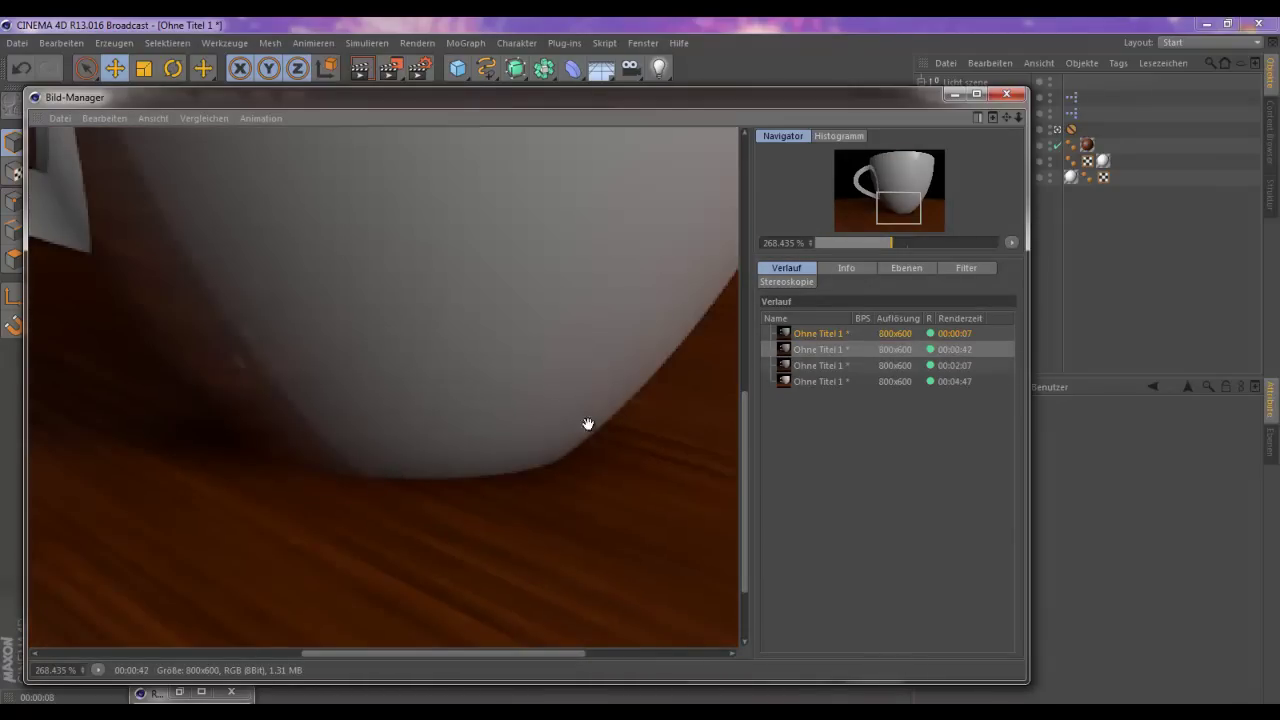
key(Down)
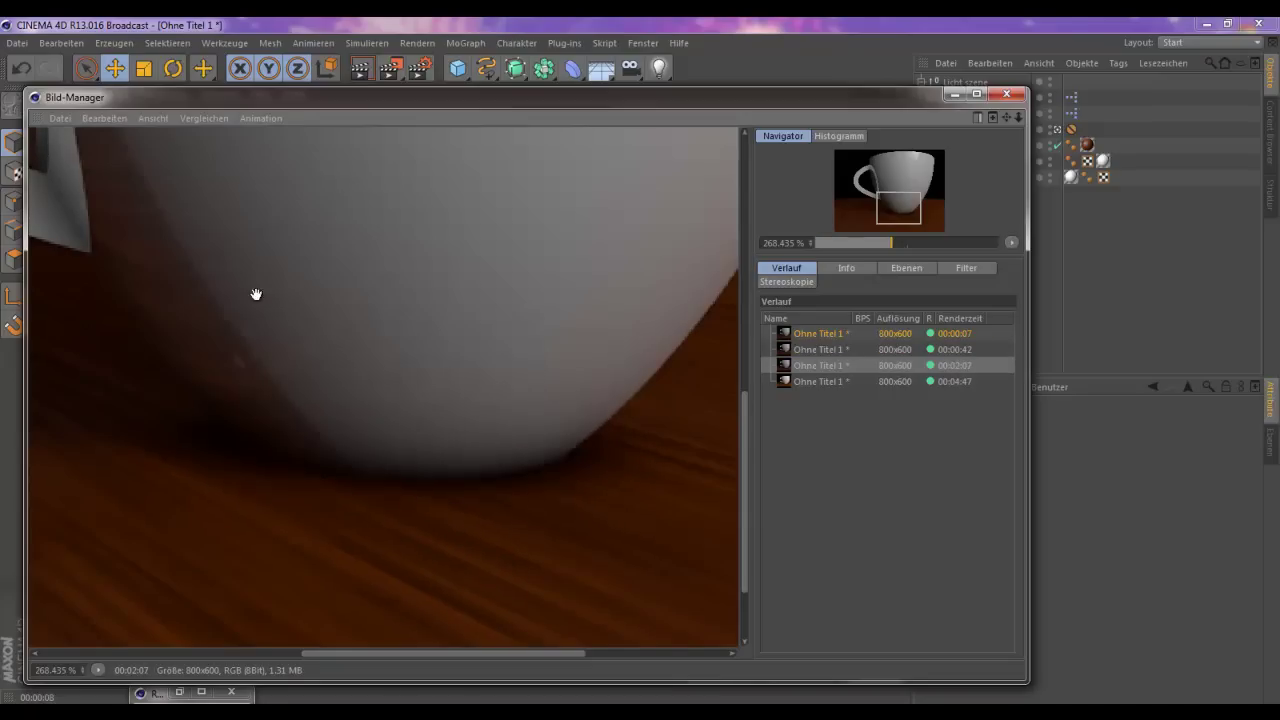
- Compare the cup handle close up across the 0:07, 0:42 and 2:07 renders
drag(269, 320, 537, 502)
mouse_move(470, 273)
mouse_down()
mouse_move(537, 337)
mouse_move(557, 463)
mouse_up()
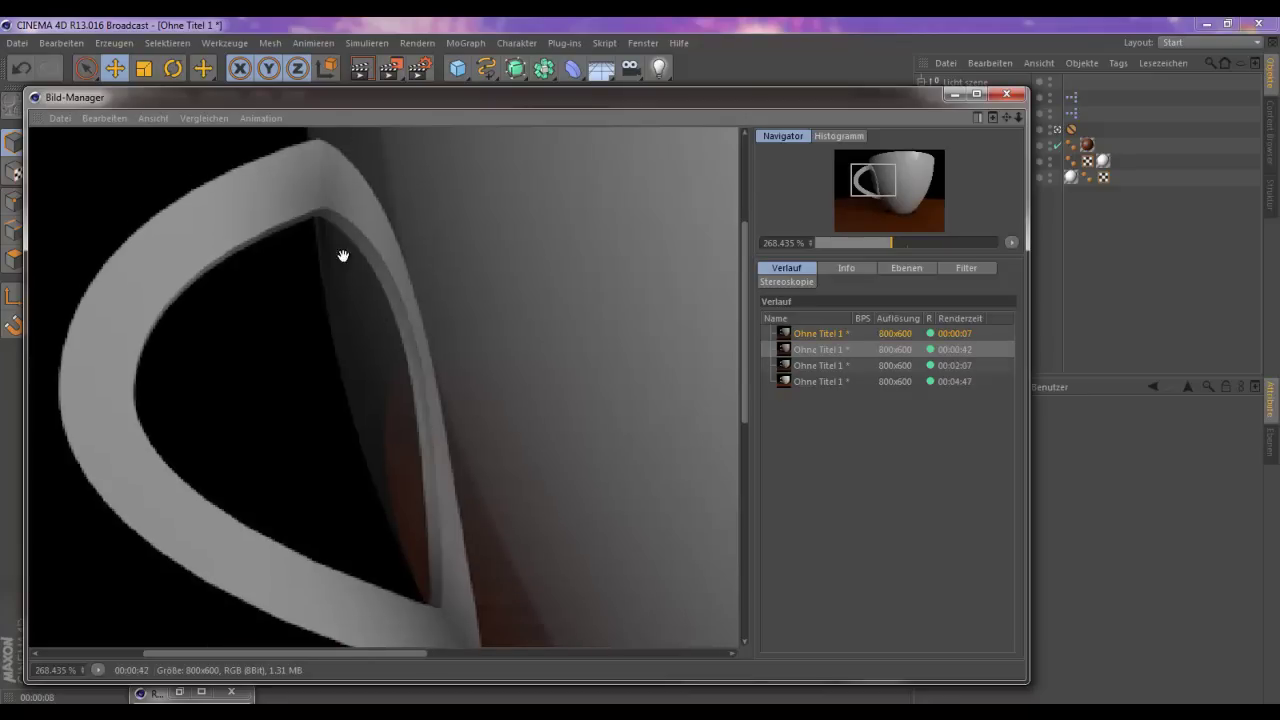
key(Up)
drag(577, 363, 454, 149)
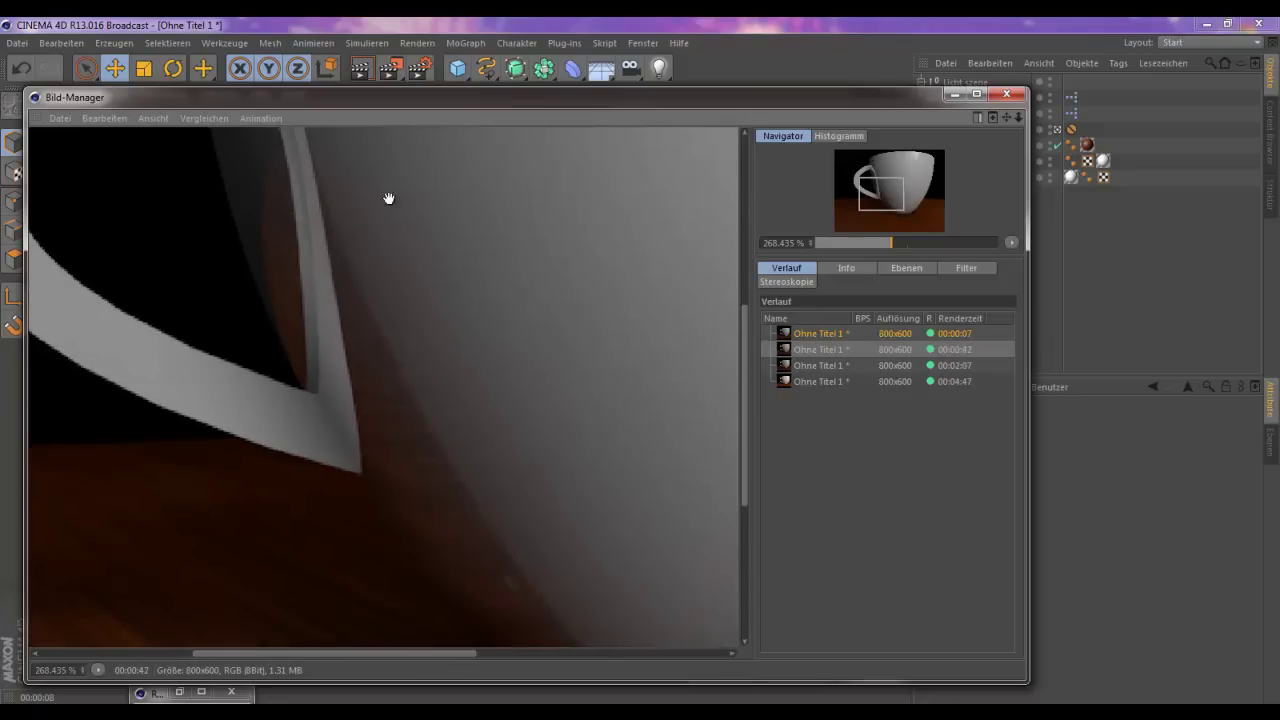
key(Up)
key(Down)
key(Up)
key(Down)
key(Up)
mouse_move(374, 376)
mouse_down()
mouse_move(620, 629)
mouse_move(549, 564)
mouse_up()
key(Down)
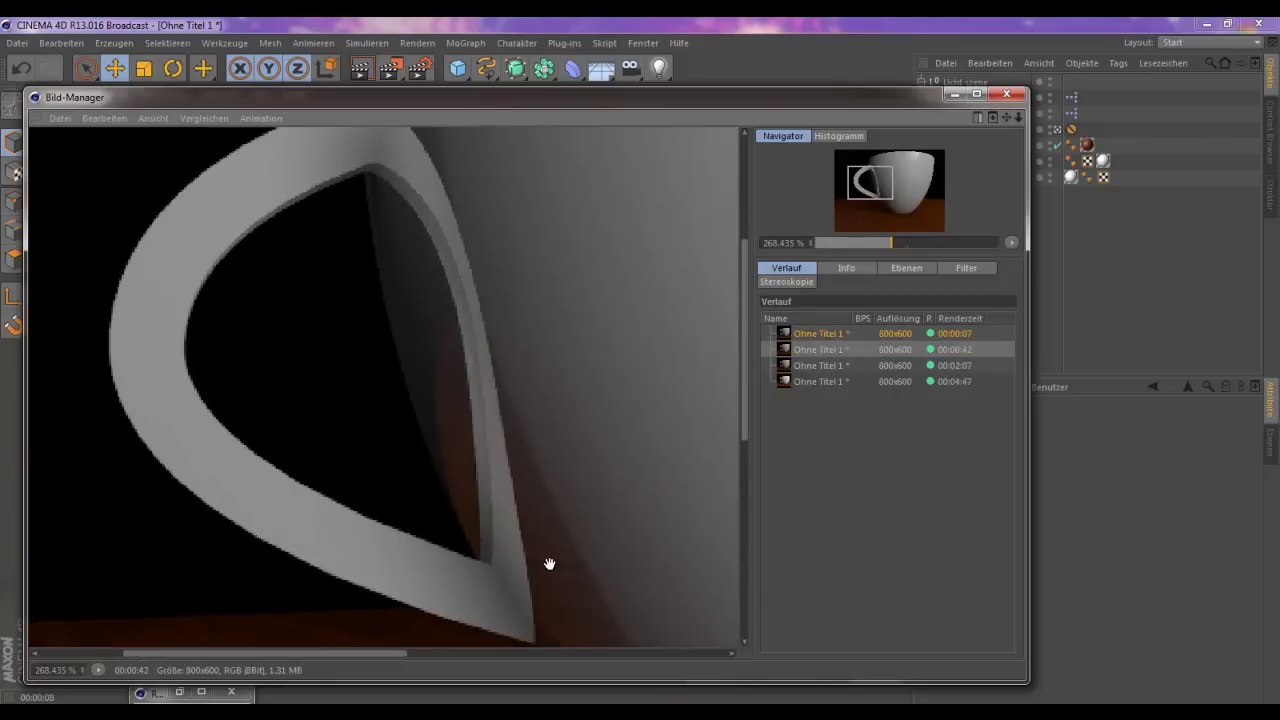
key(Down)
drag(554, 445, 409, 469)
key(Up)
key(Down)
scroll(383, 451, down, 4)
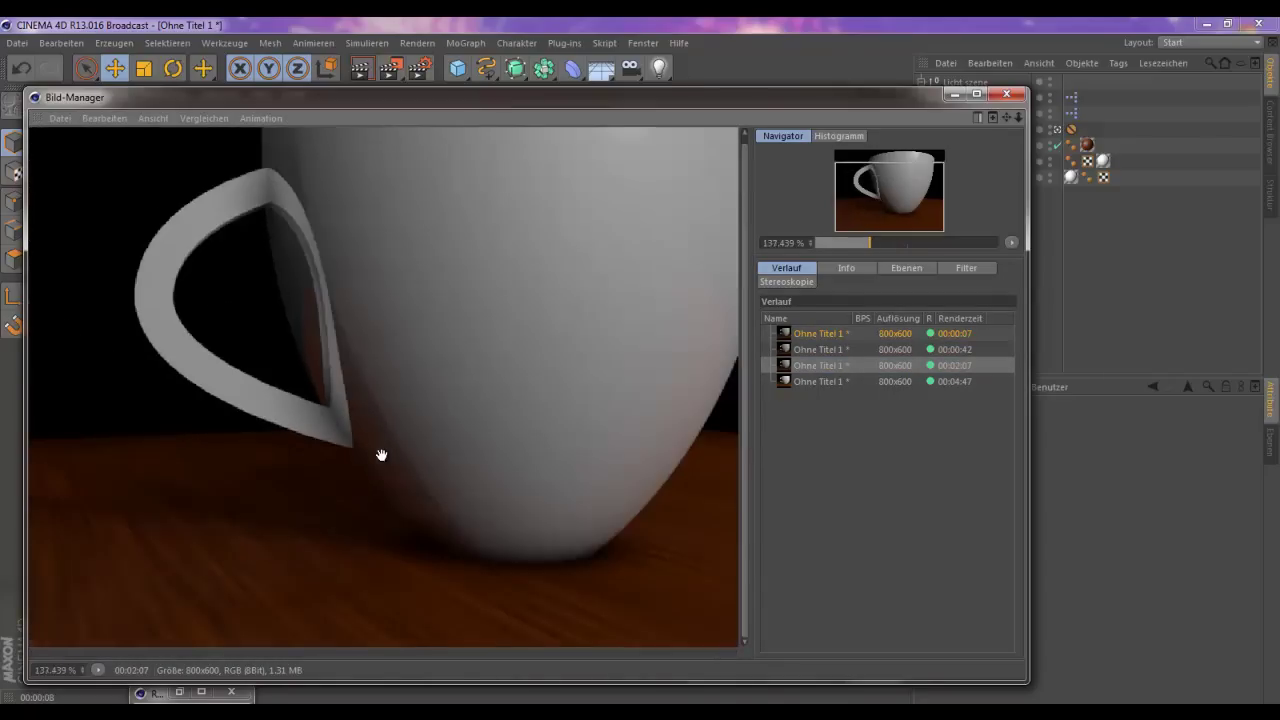
scroll(499, 445, down, 1)
- Enable Global Illumination and set its GI mode to IC + QMC (Einzelbild)
click(964, 365)
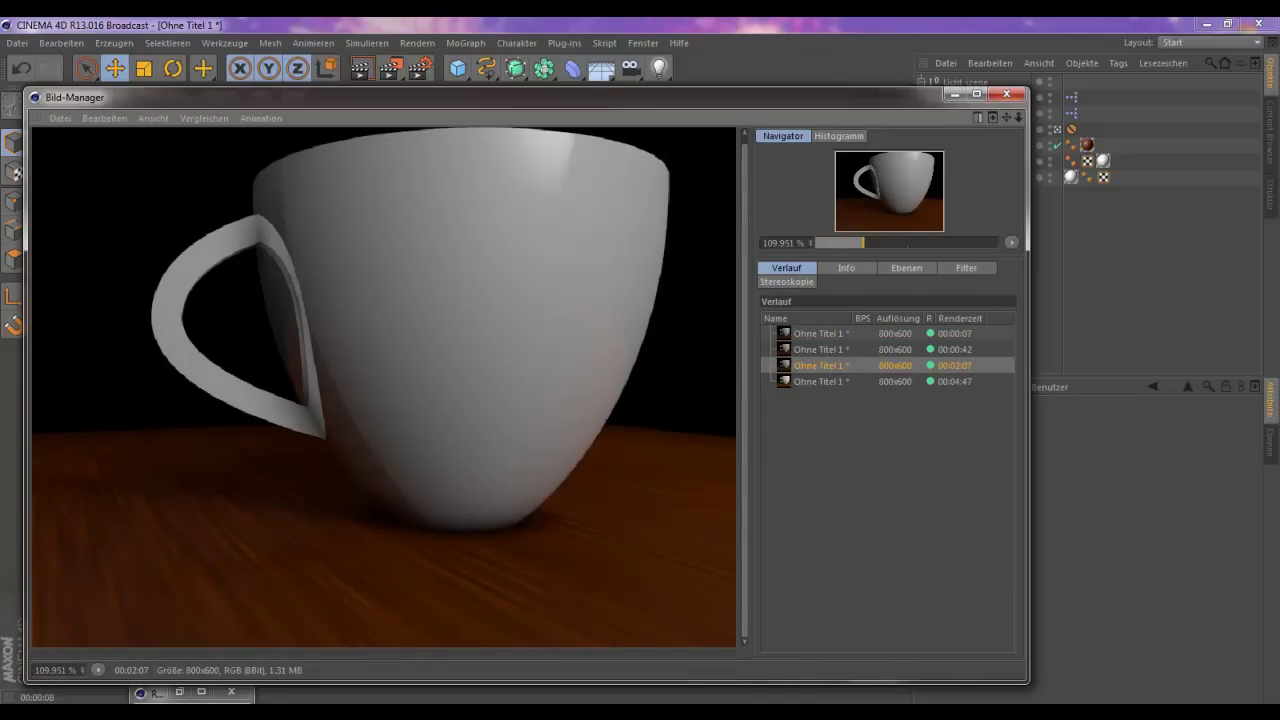
click(179, 692)
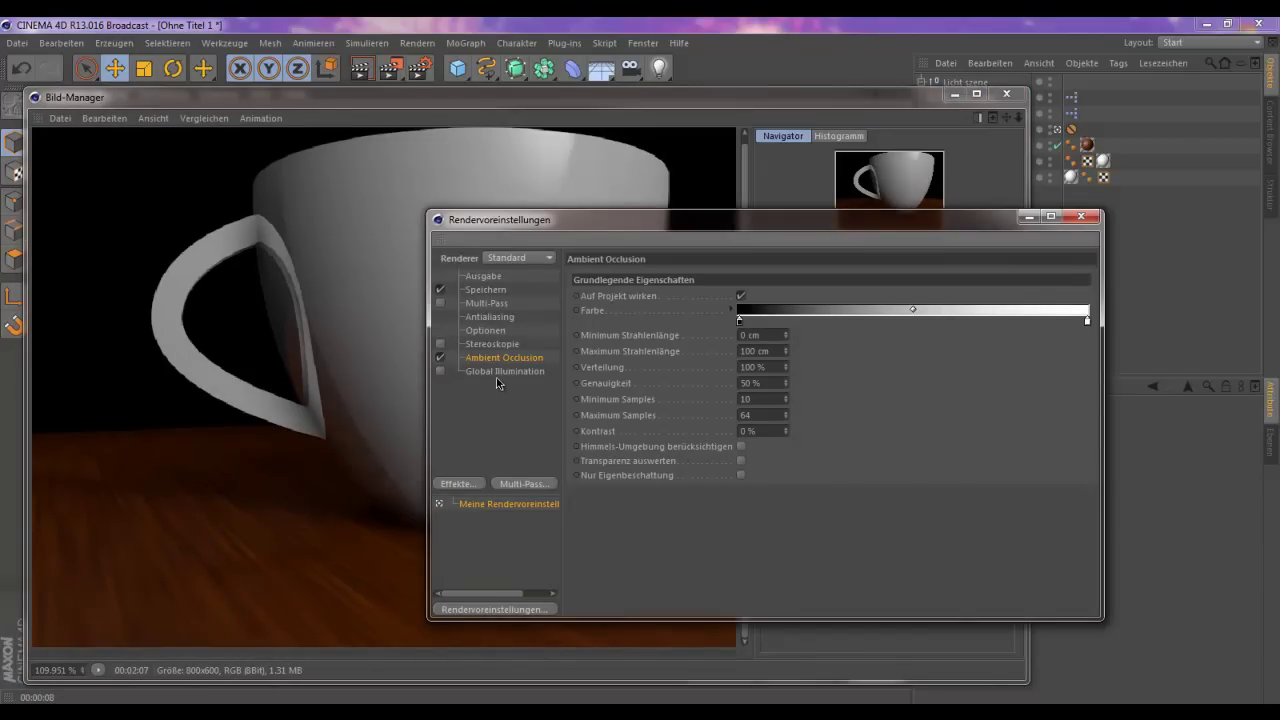
click(441, 371)
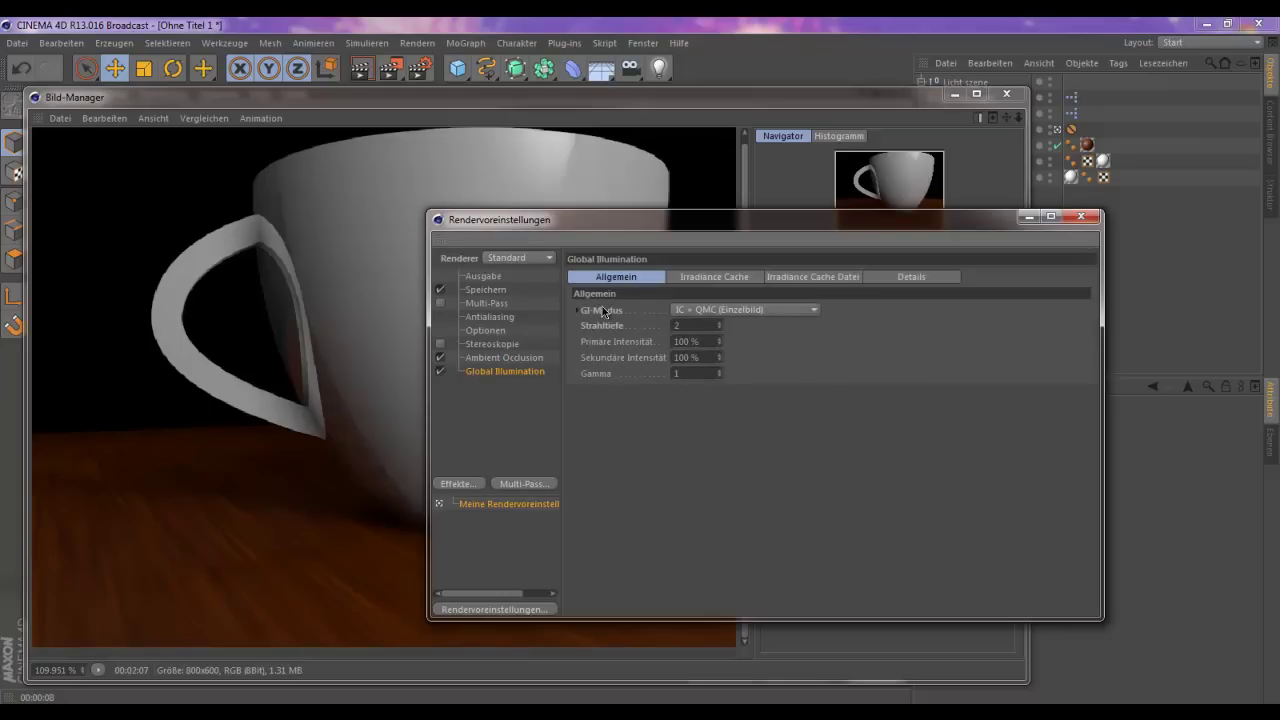
click(732, 312)
click(732, 327)
click(732, 311)
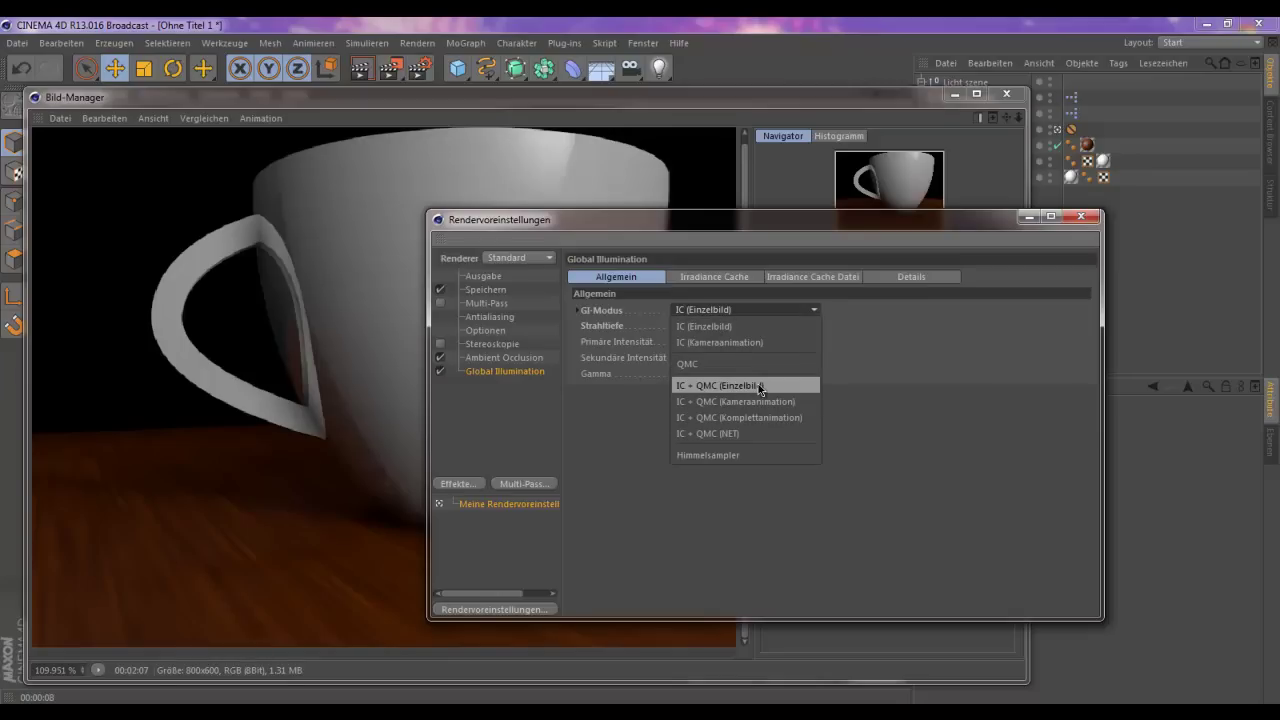
click(758, 385)
click(771, 311)
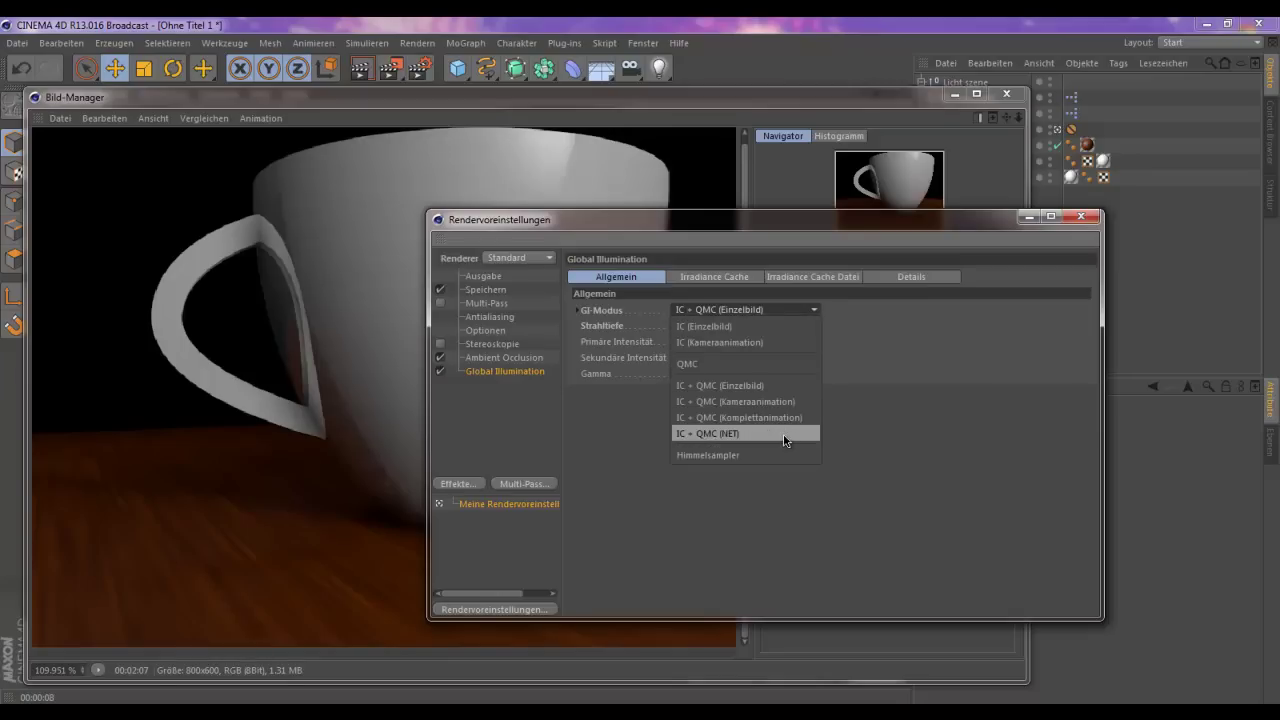
click(774, 391)
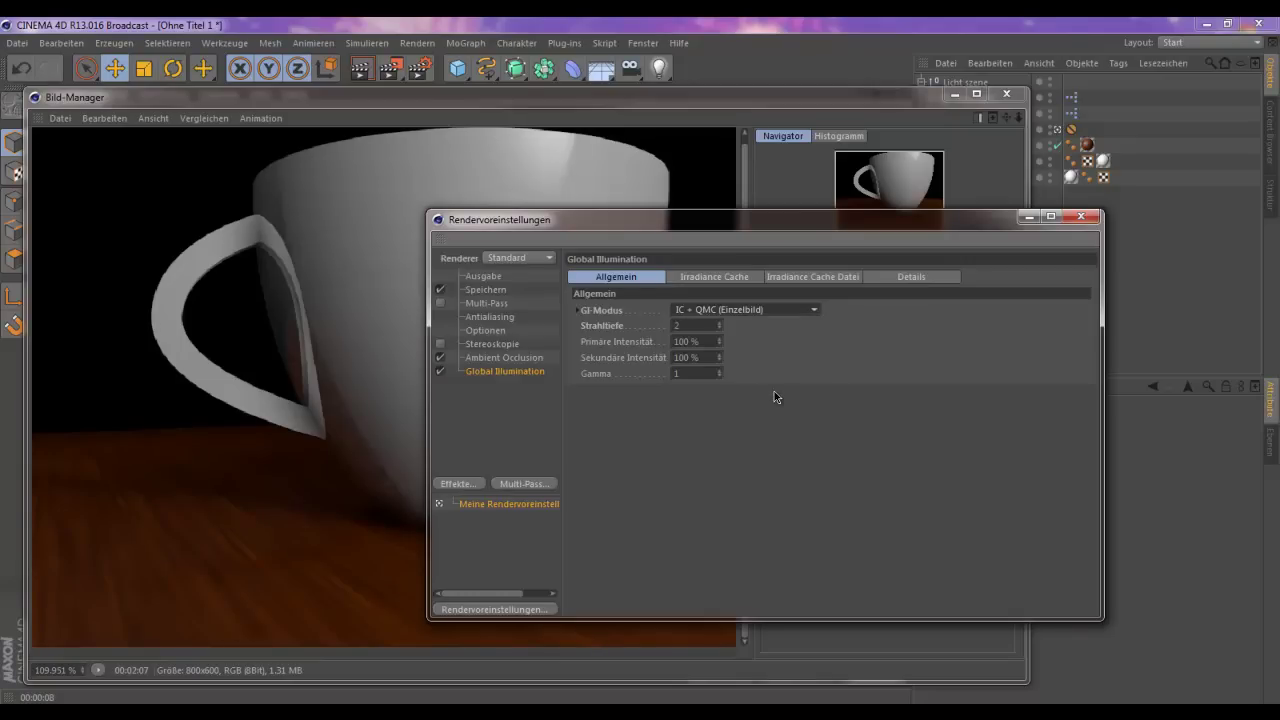
- Set the Global Illumination ray depth (Strahltiefe) to 2
click(708, 356)
click(706, 325)
double_click(686, 325)
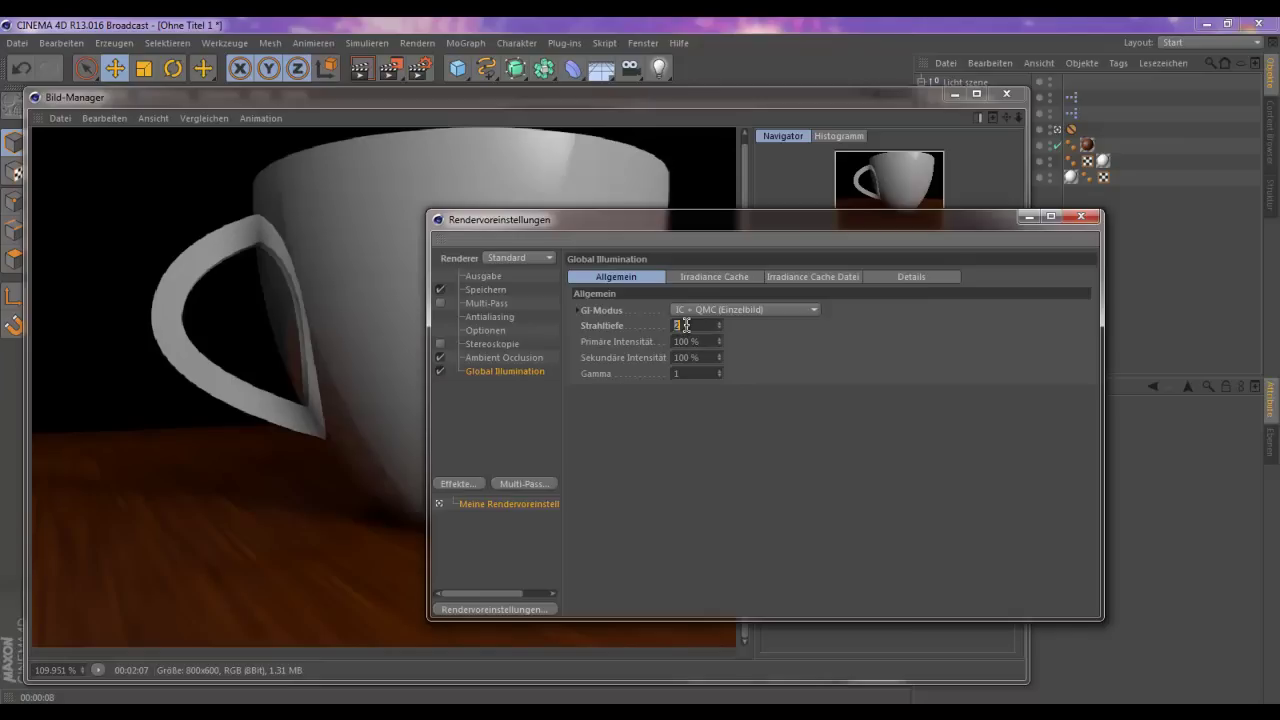
text(2)
click(1027, 217)
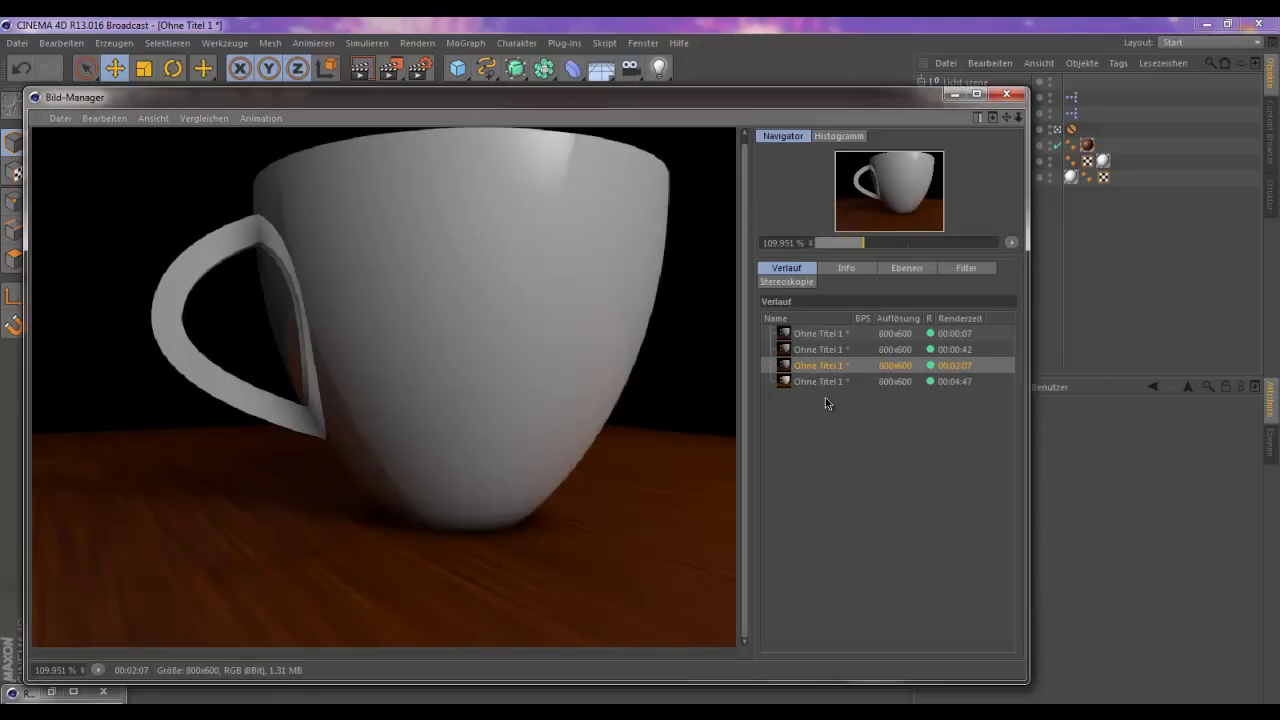
- Step through the 0:07, 0:42, 2:07 and 4:47 renders, then flip between 2:07 and 4:47
key(Up)
key(Up)
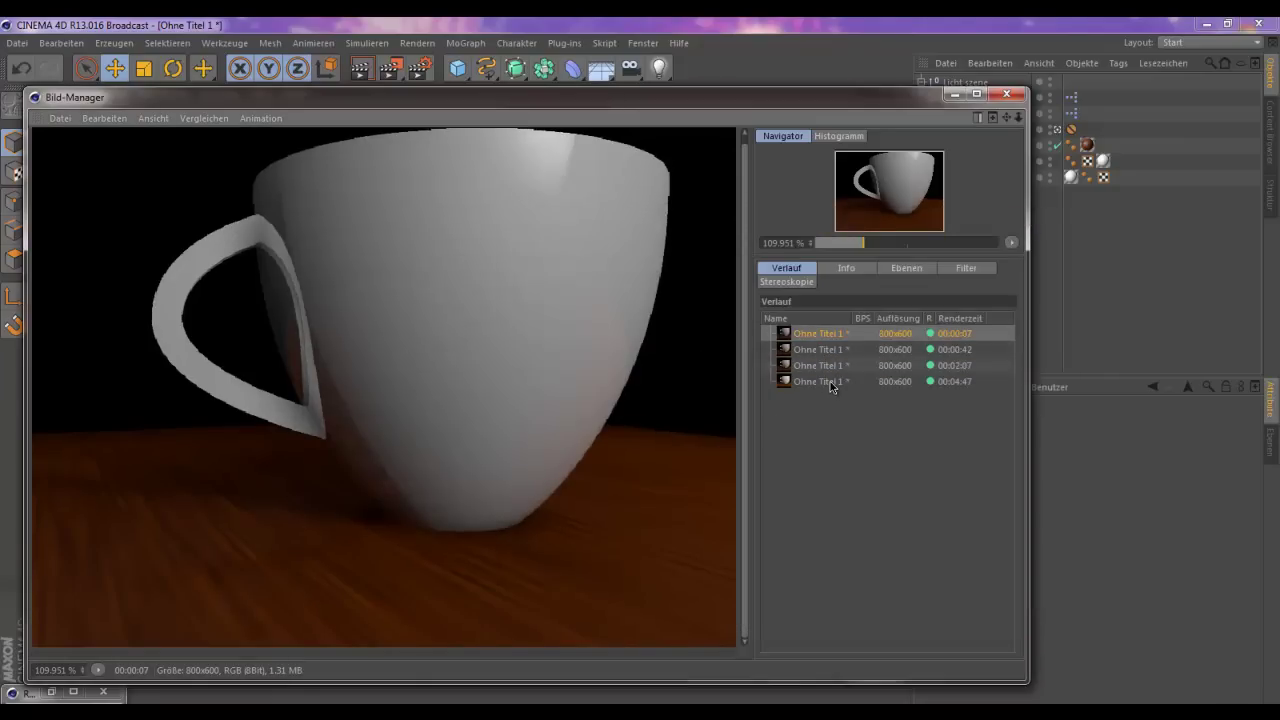
key(Down)
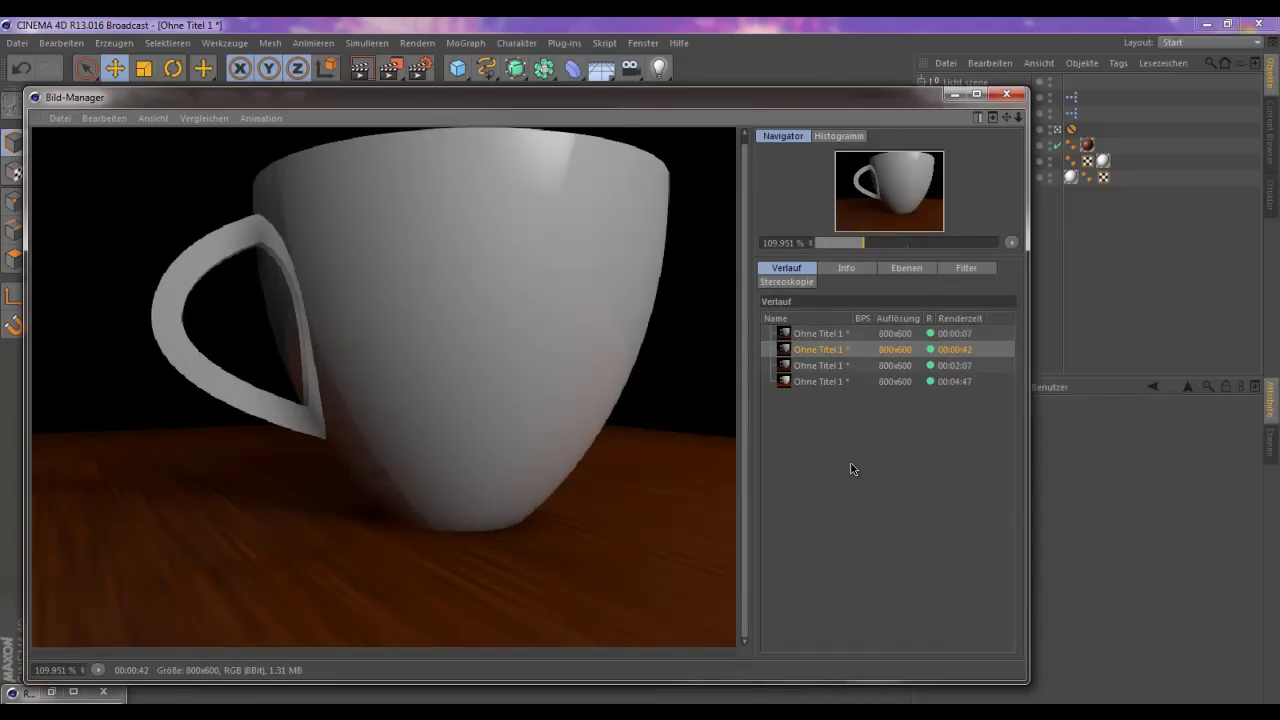
key(Down)
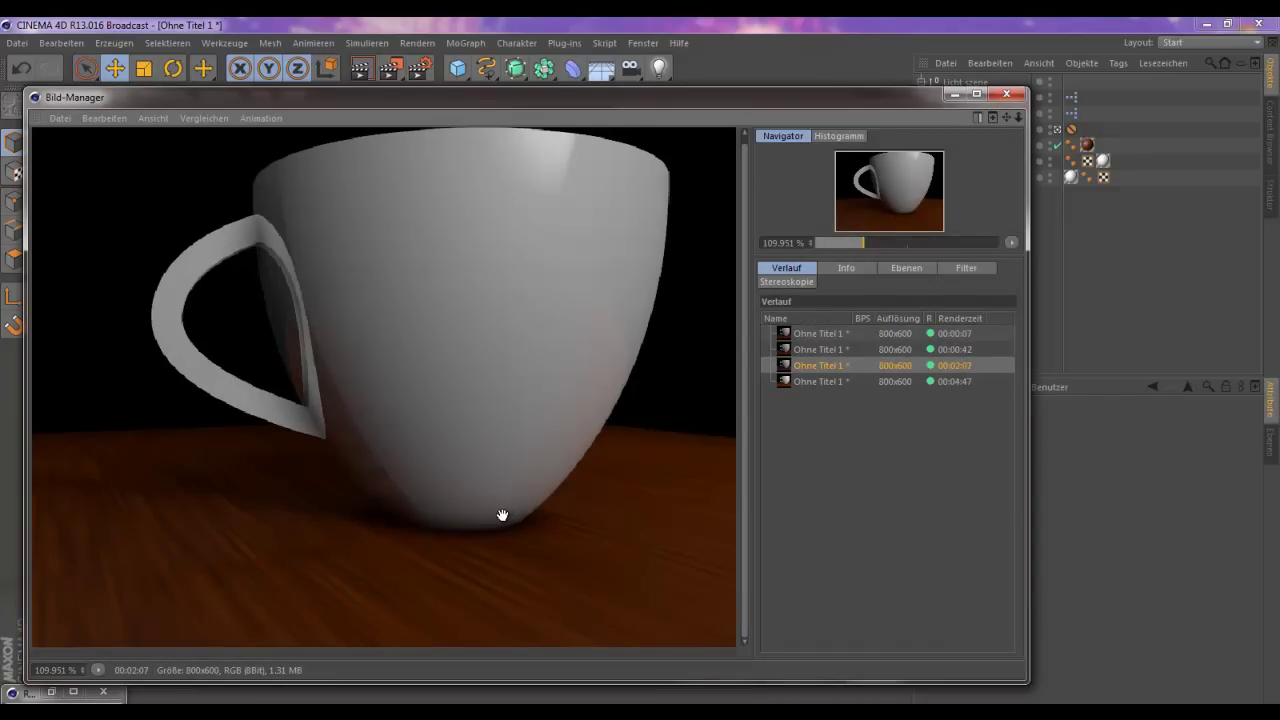
key(Down)
scroll(488, 470, down, 2)
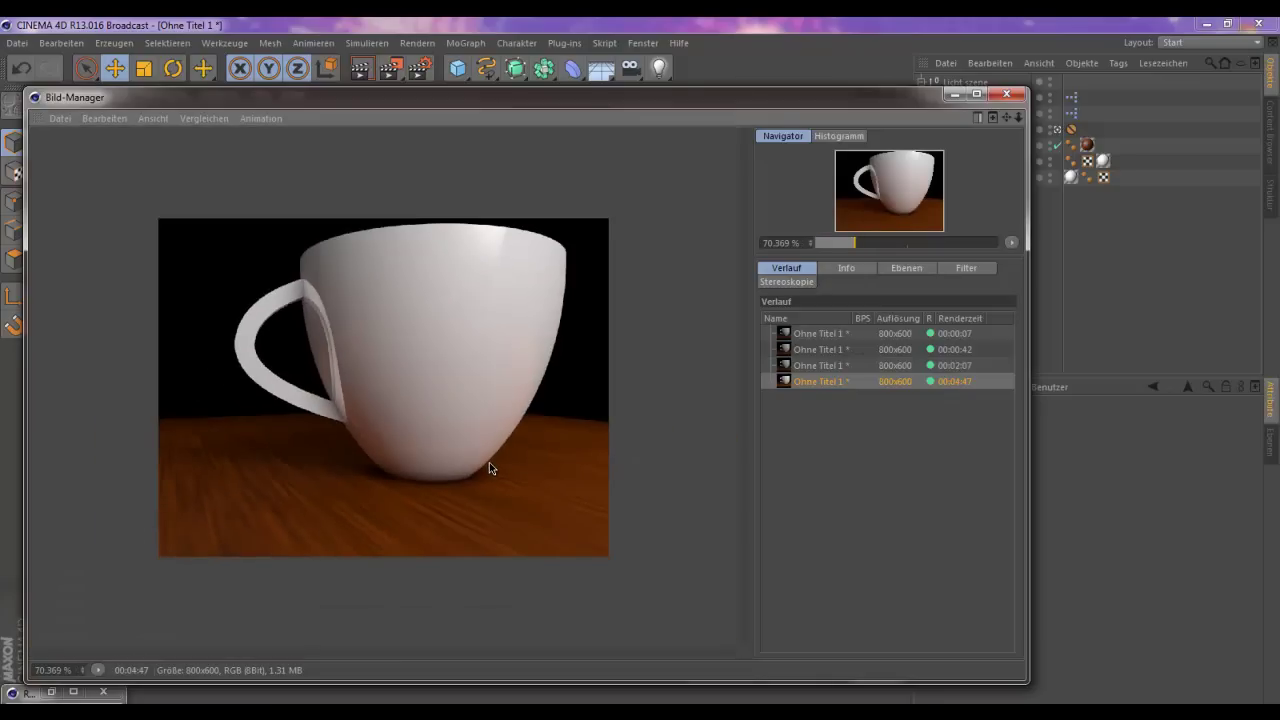
scroll(489, 462, up, 1)
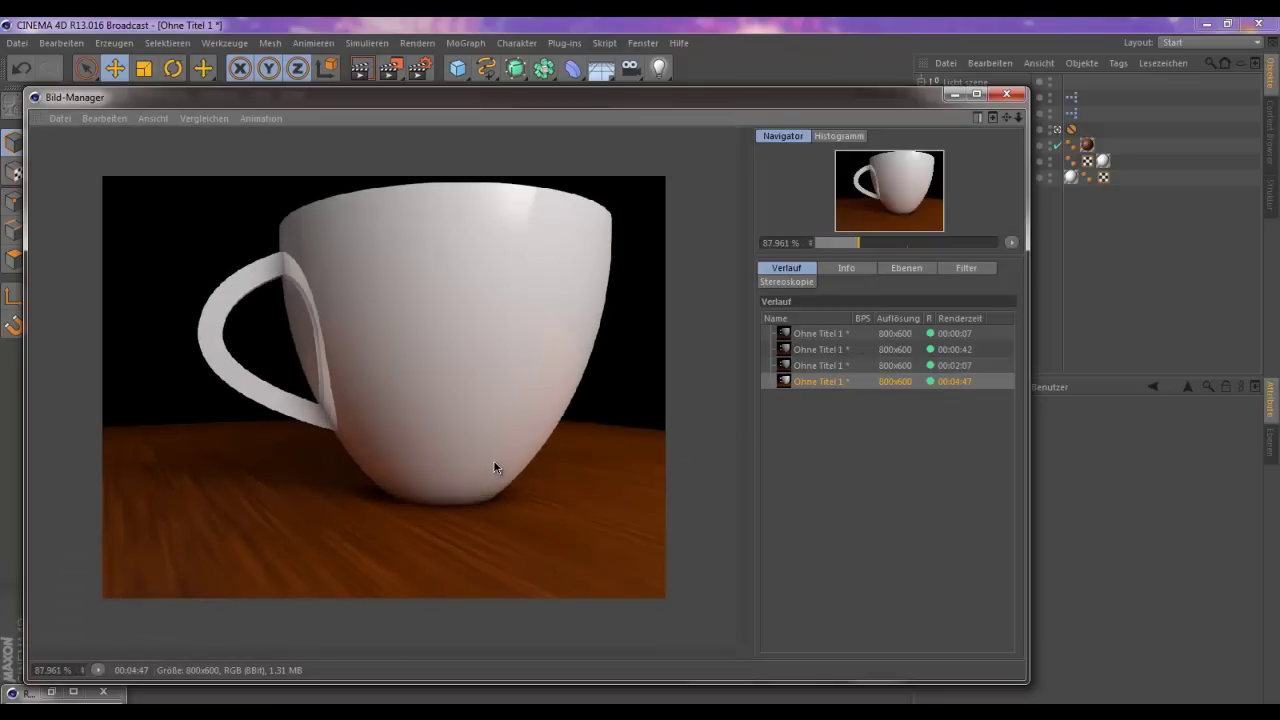
key(Up)
key(Down)
key(Up)
key(Down)
key(Up)
key(Down)
click(823, 365)
- Save the 2:07 render as a JPEG into the Documents library
right_click(823, 365)
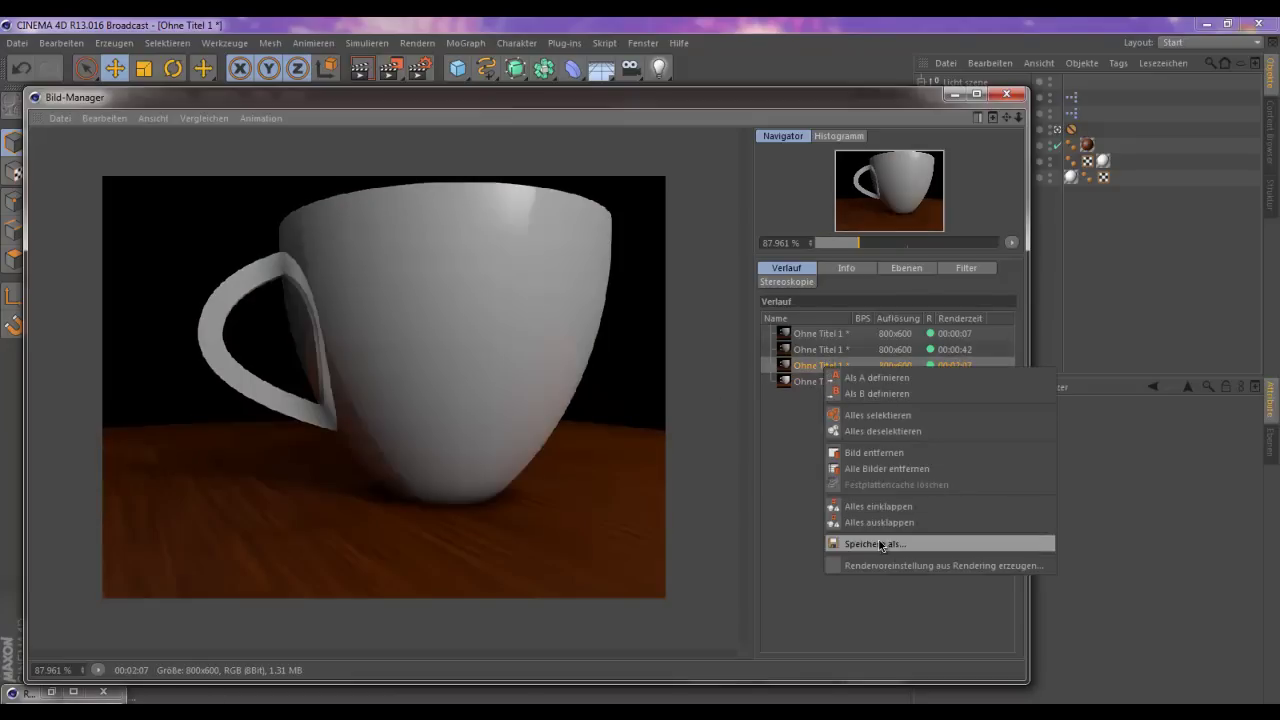
click(875, 543)
click(851, 432)
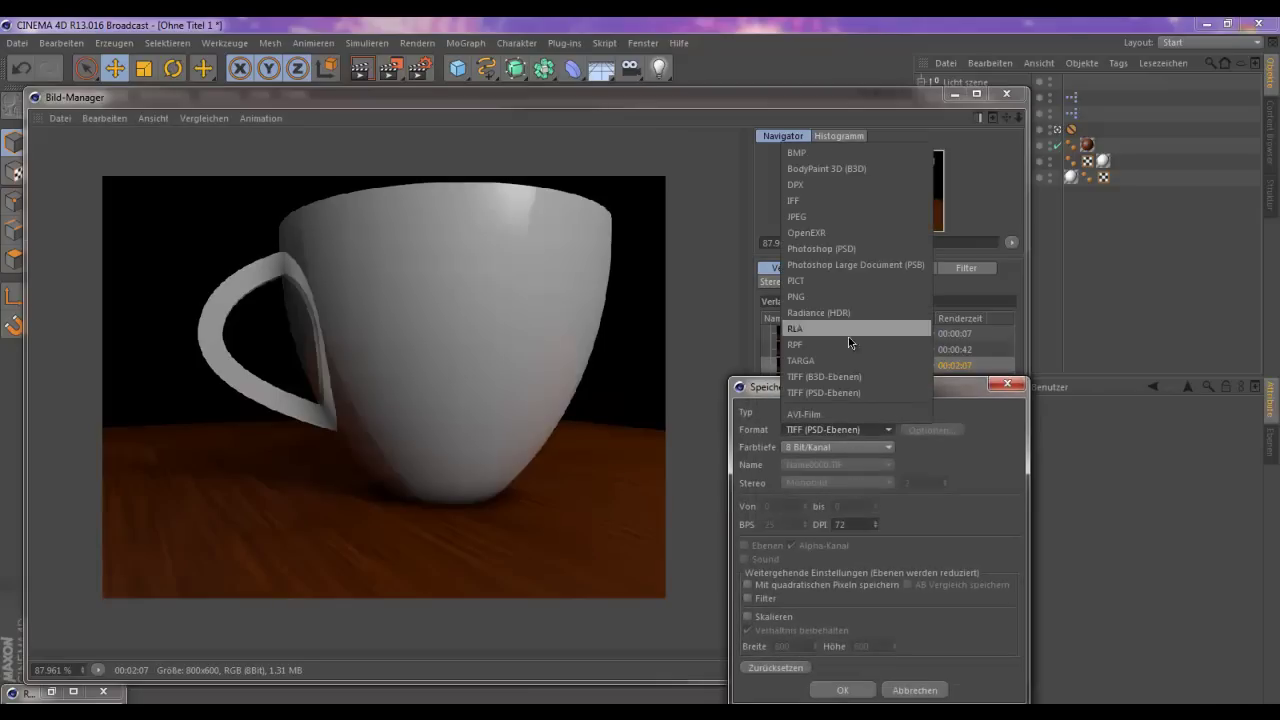
click(838, 216)
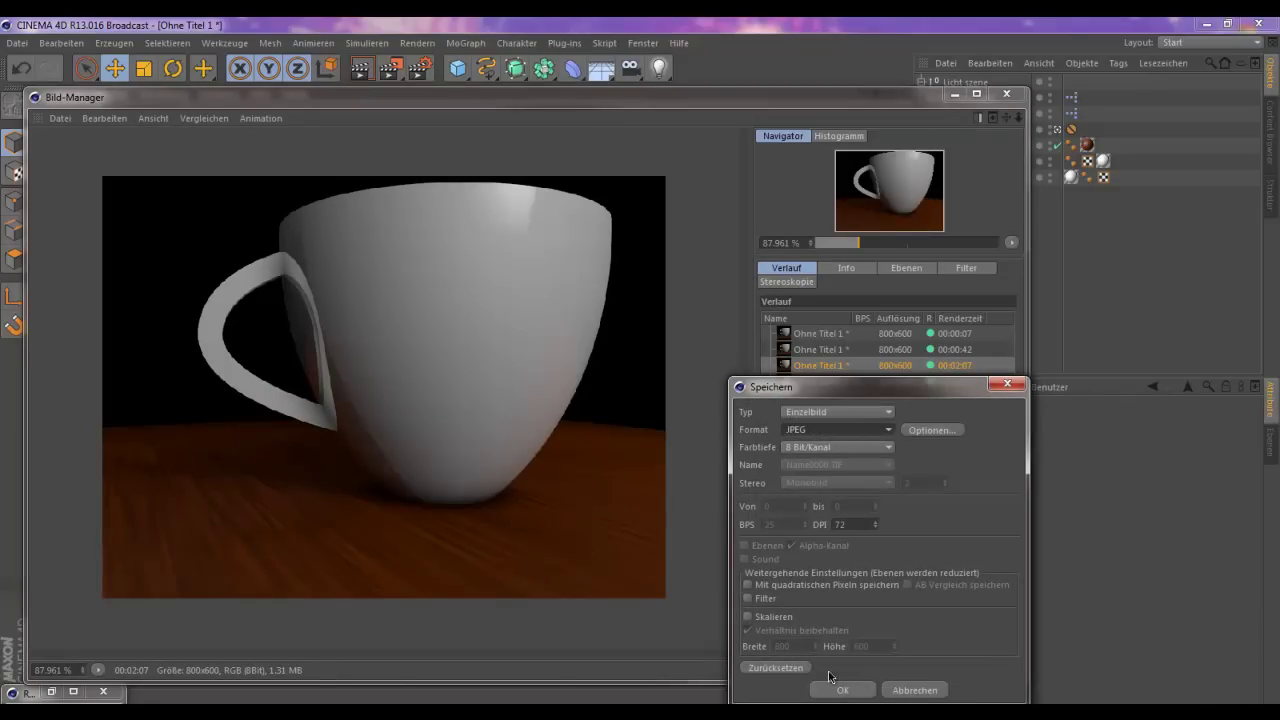
click(842, 690)
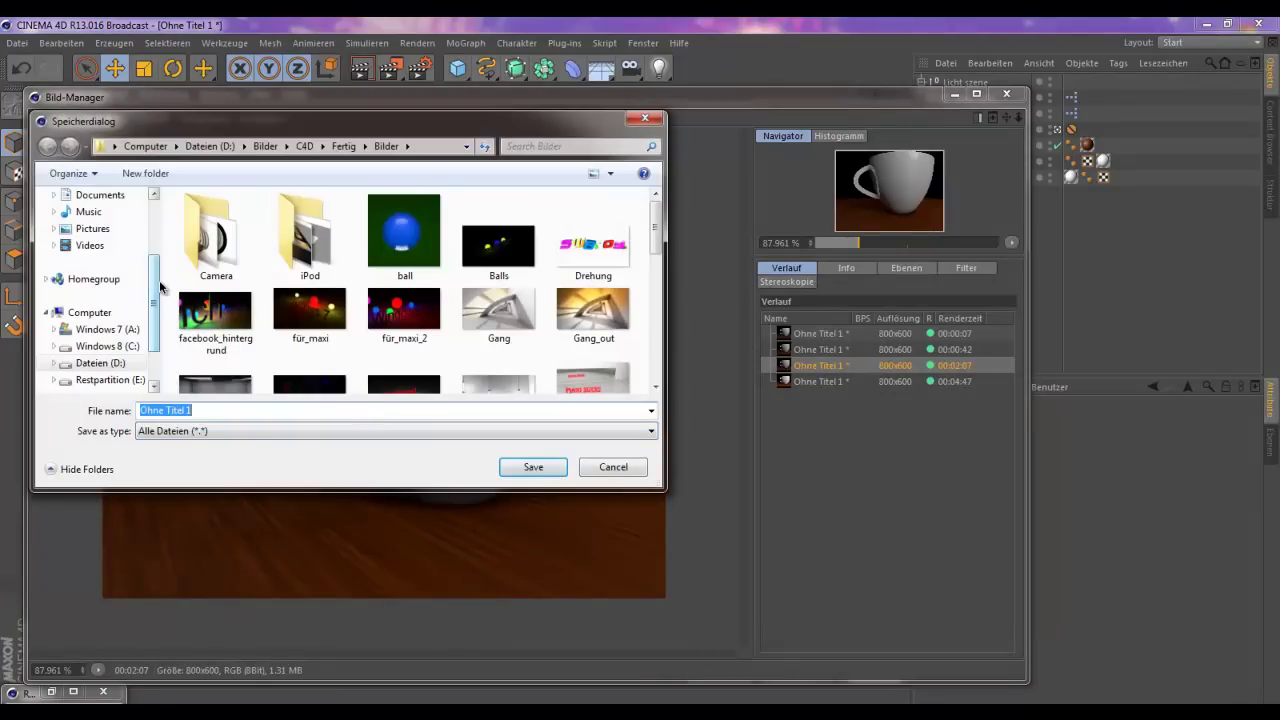
scroll(158, 252, up, 1)
scroll(161, 249, up, 1)
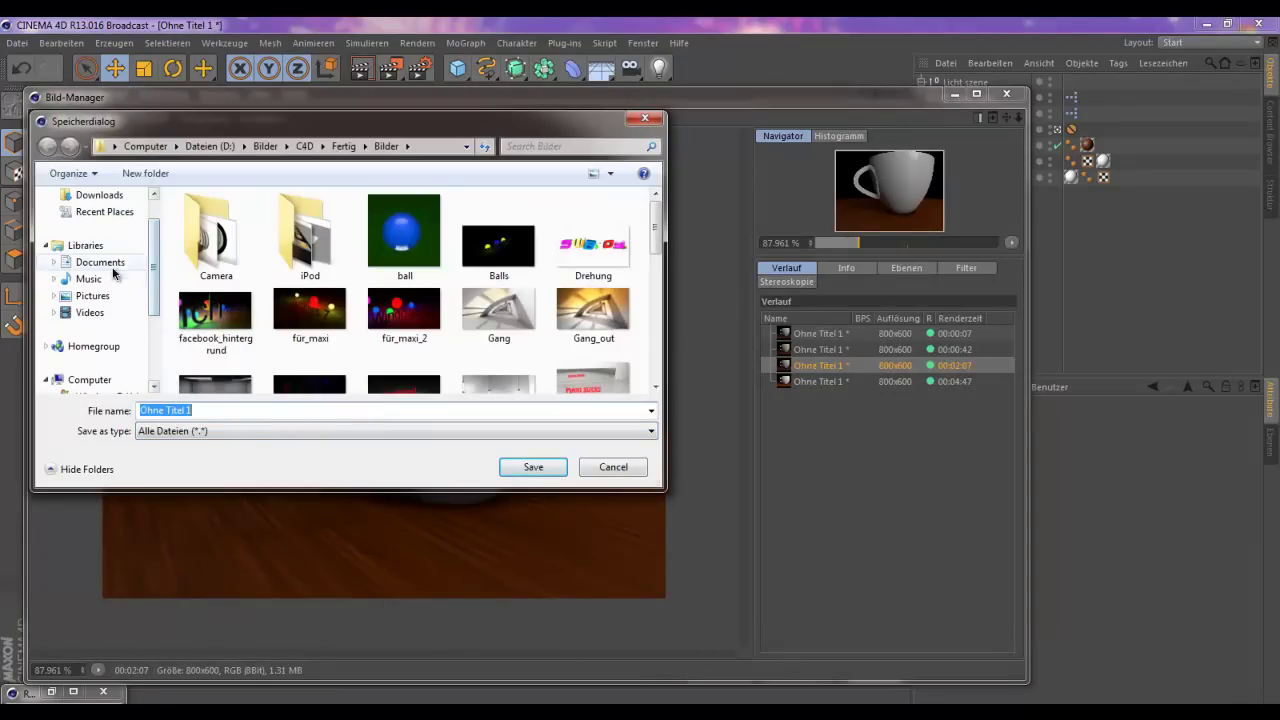
click(100, 262)
click(534, 467)
- Save the 4:47 render as a JPEG as well, then open the Documents folder
right_click(800, 381)
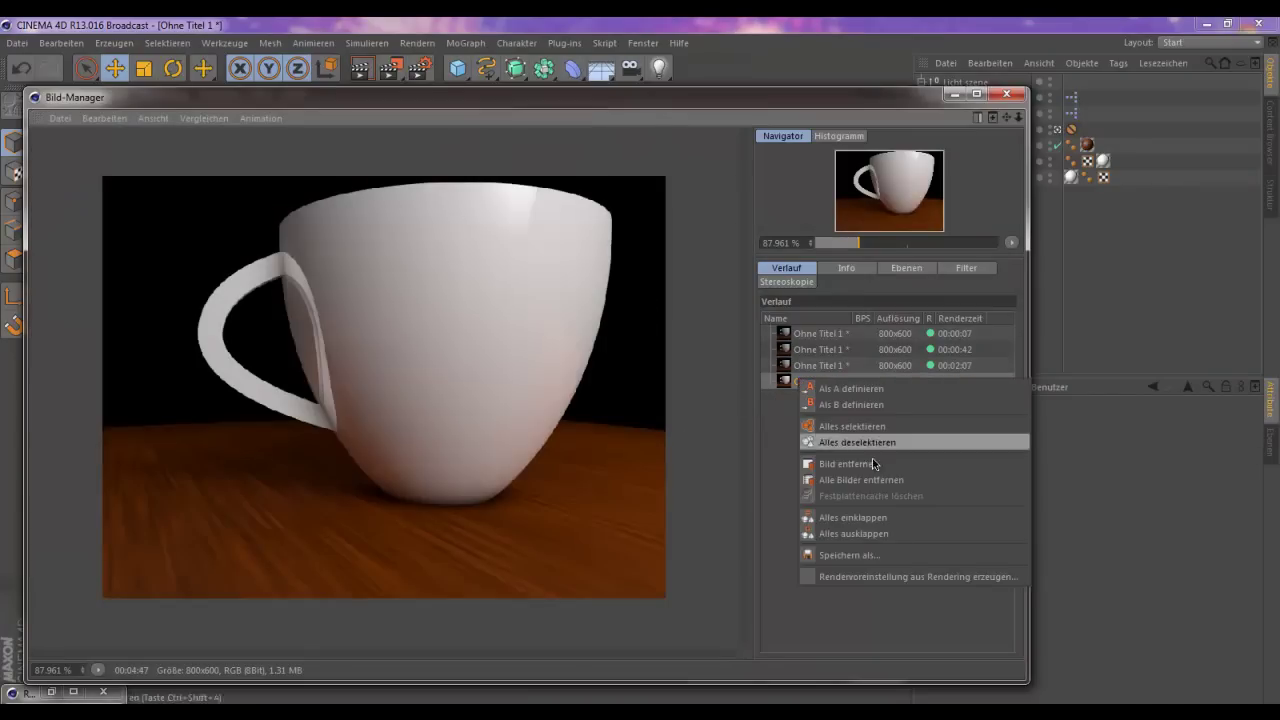
click(889, 553)
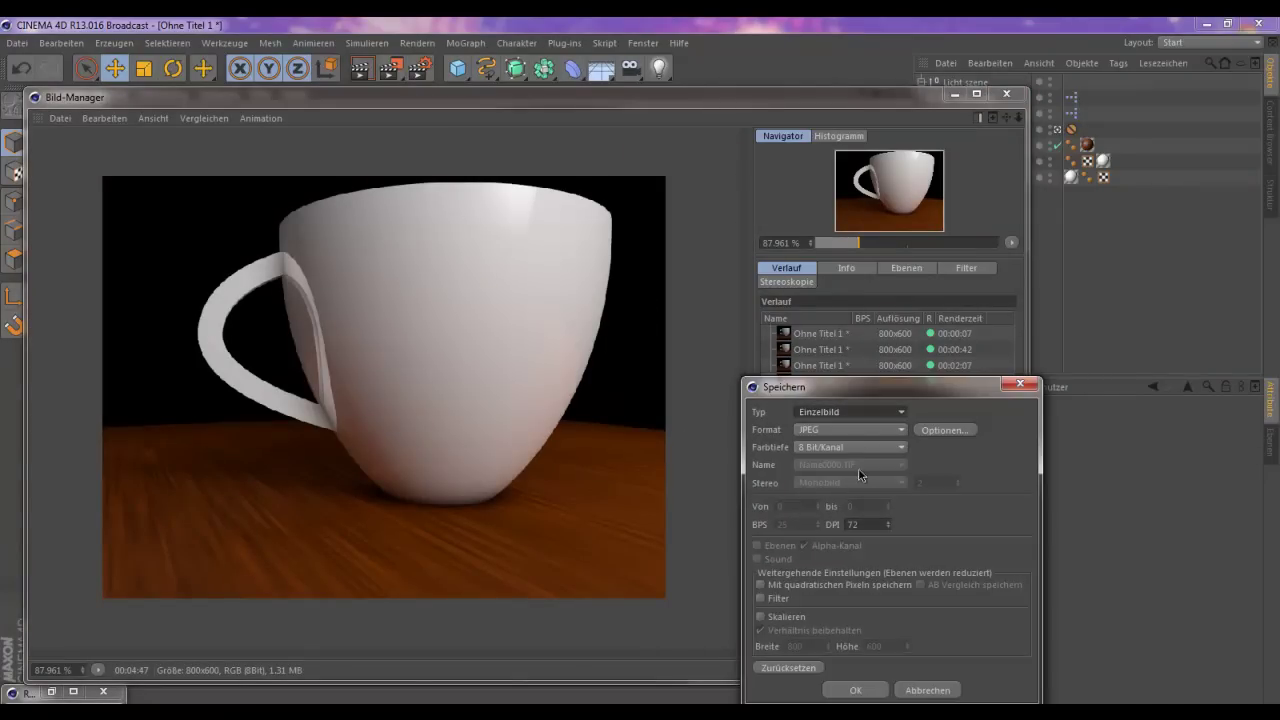
click(866, 693)
click(357, 414)
key(Return)
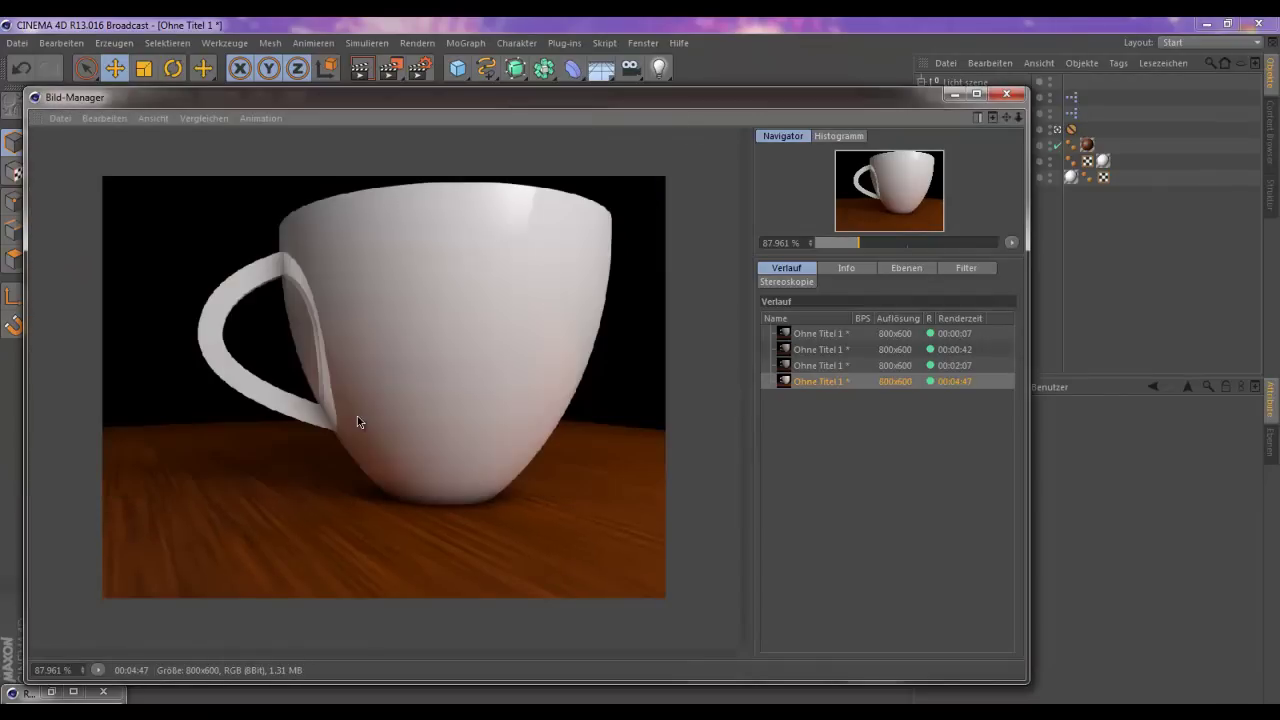
key(super)
click(255, 424)
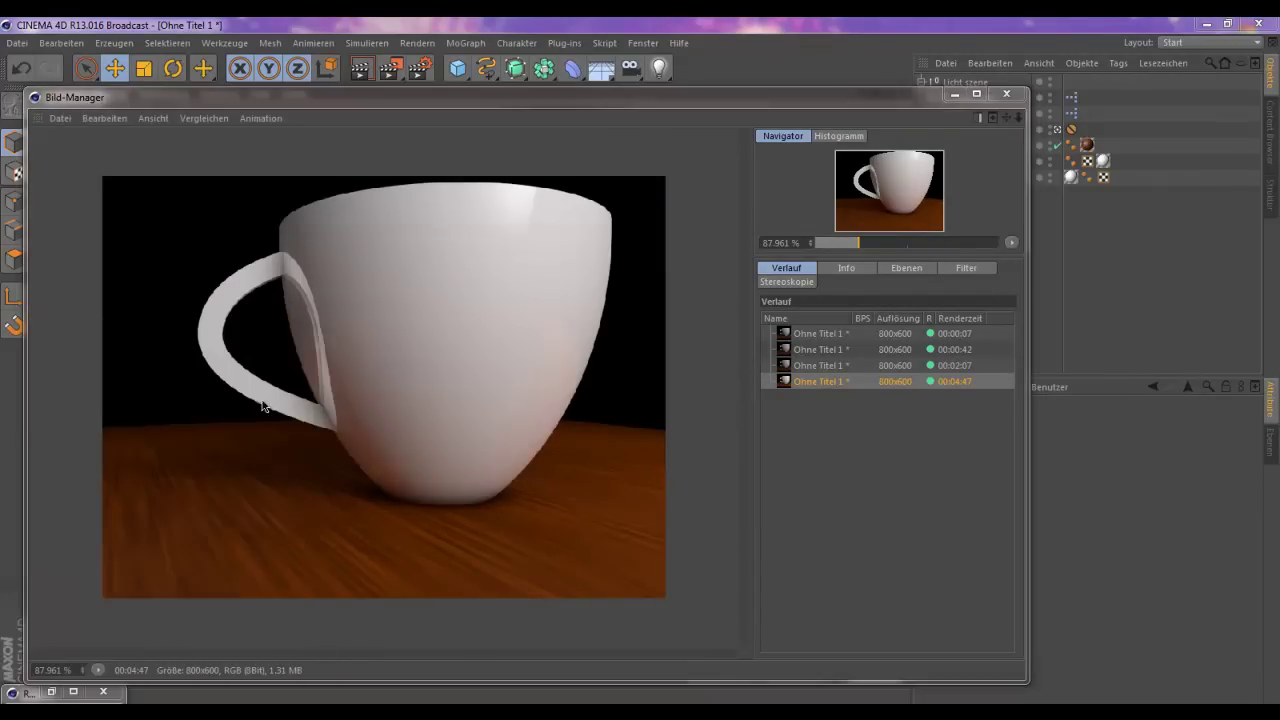
- Open Ohne Titel 1 and Ohne Titel 2 in Photo Viewer, snapped left and right
double_click(490, 248)
key(super+Left)
click(805, 345)
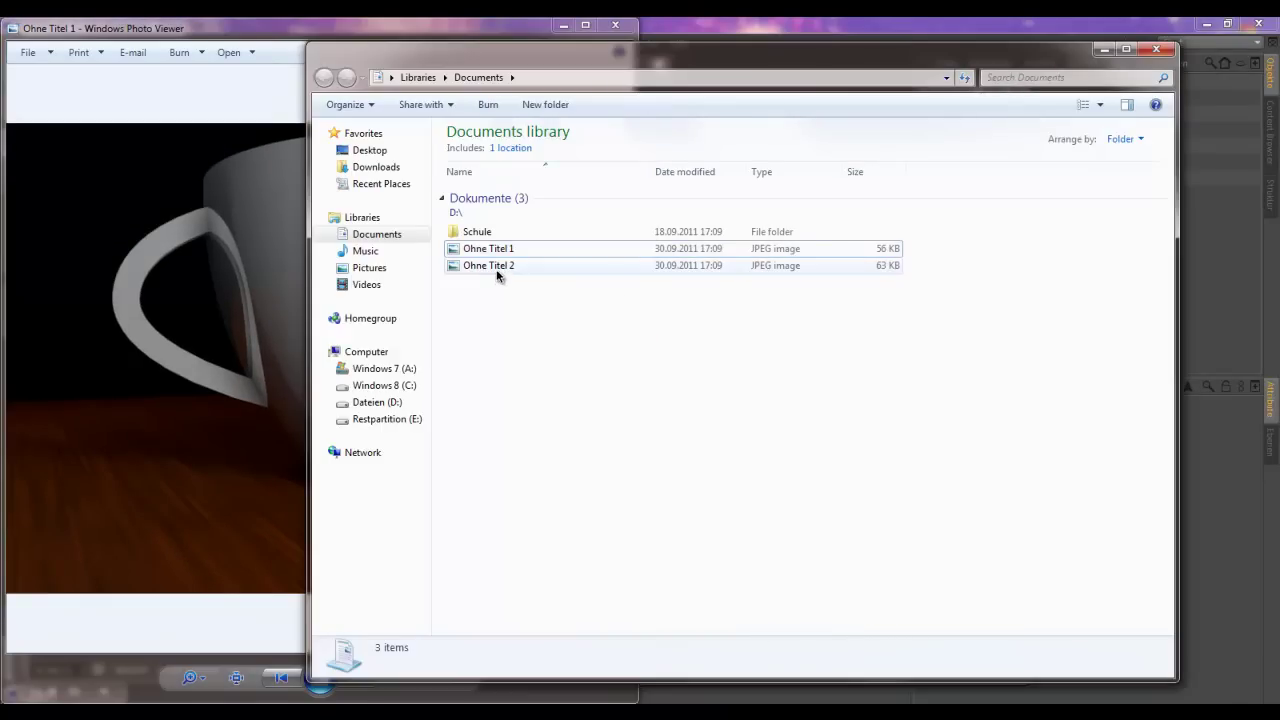
double_click(497, 268)
drag(574, 104, 1266, 100)
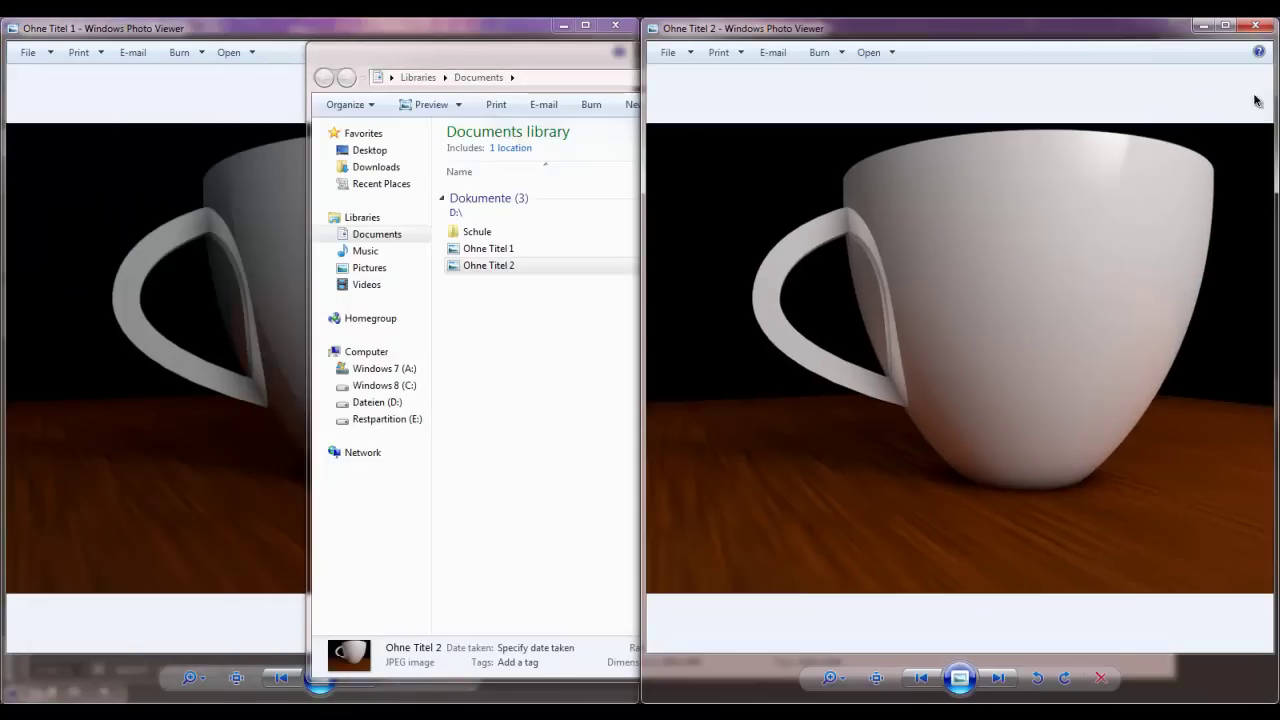
click(292, 30)
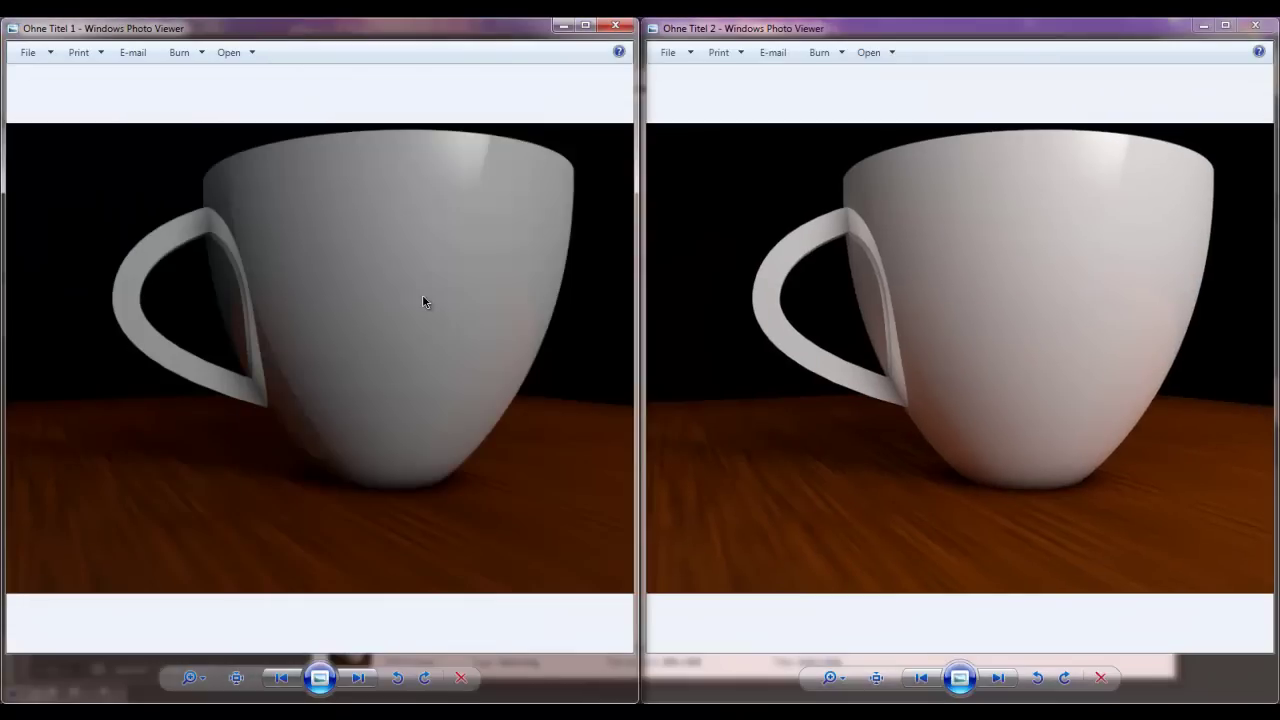
- Zoom and pan both images to compare details, then fit them back to their windows
scroll(380, 343, up, 2)
click(857, 349)
scroll(857, 349, up, 2)
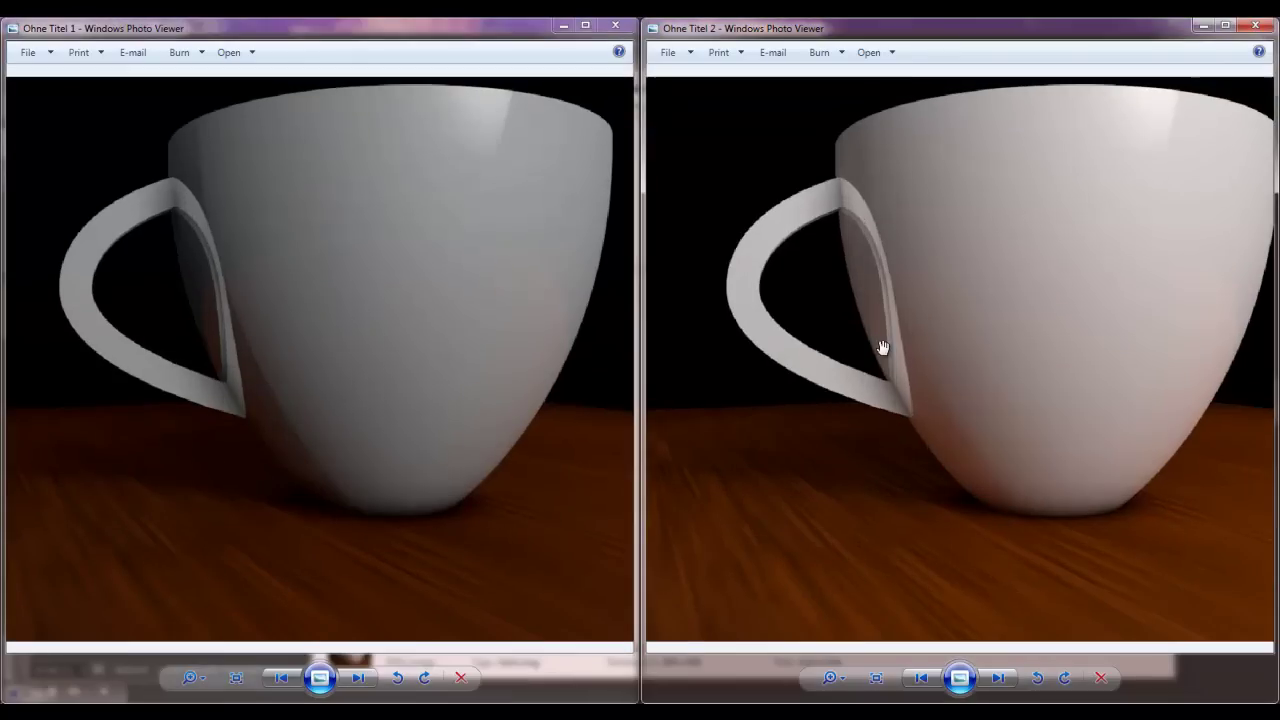
drag(882, 347, 827, 398)
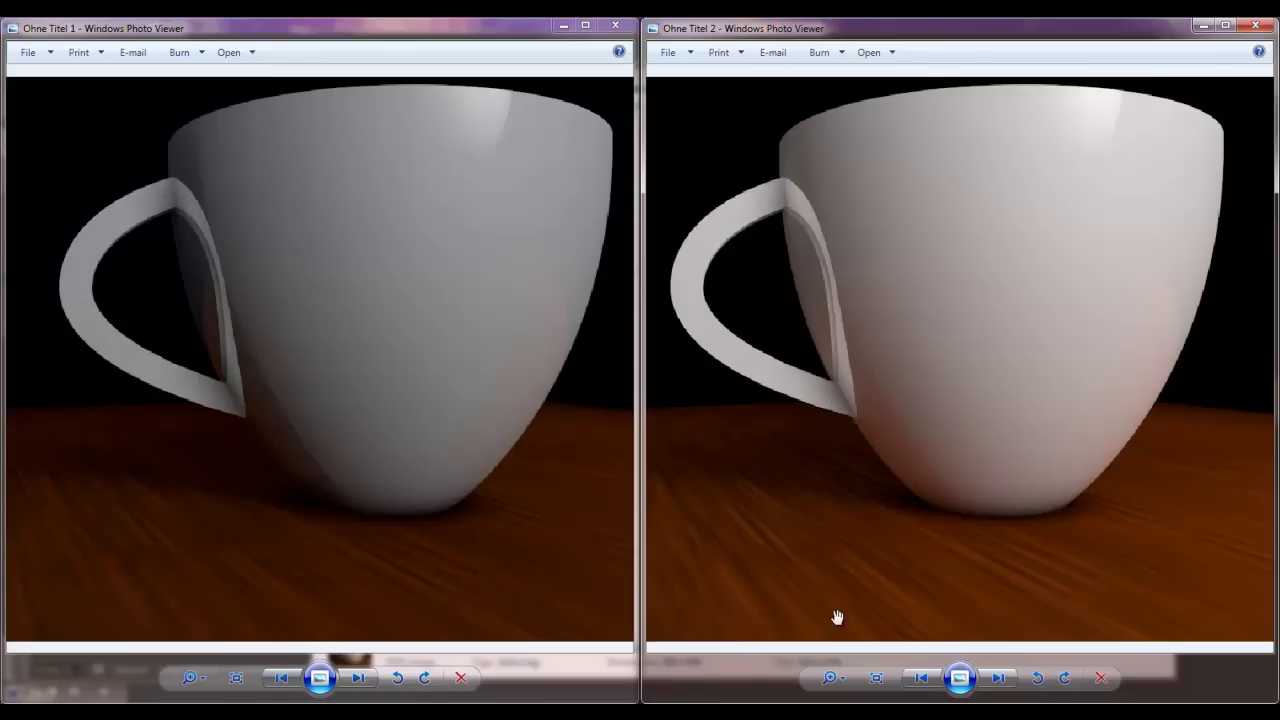
drag(496, 444, 571, 443)
key(ctrl+0)
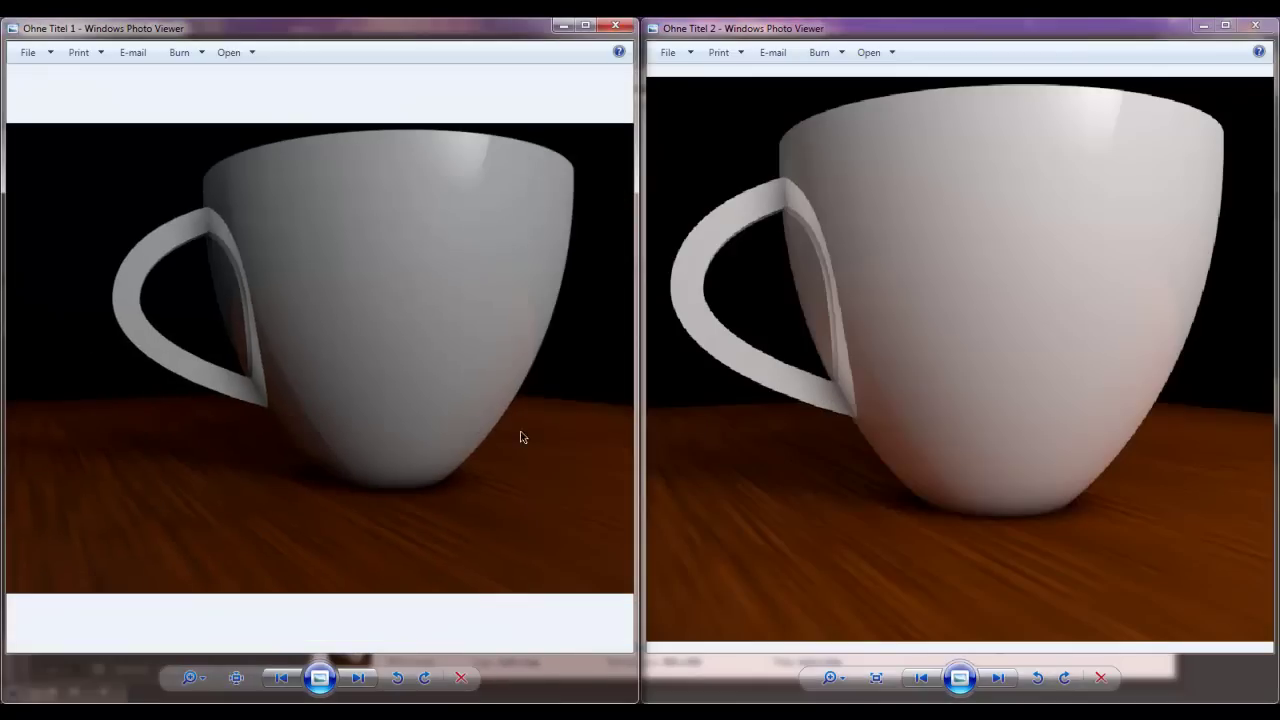
click(840, 438)
key(ctrl+0)
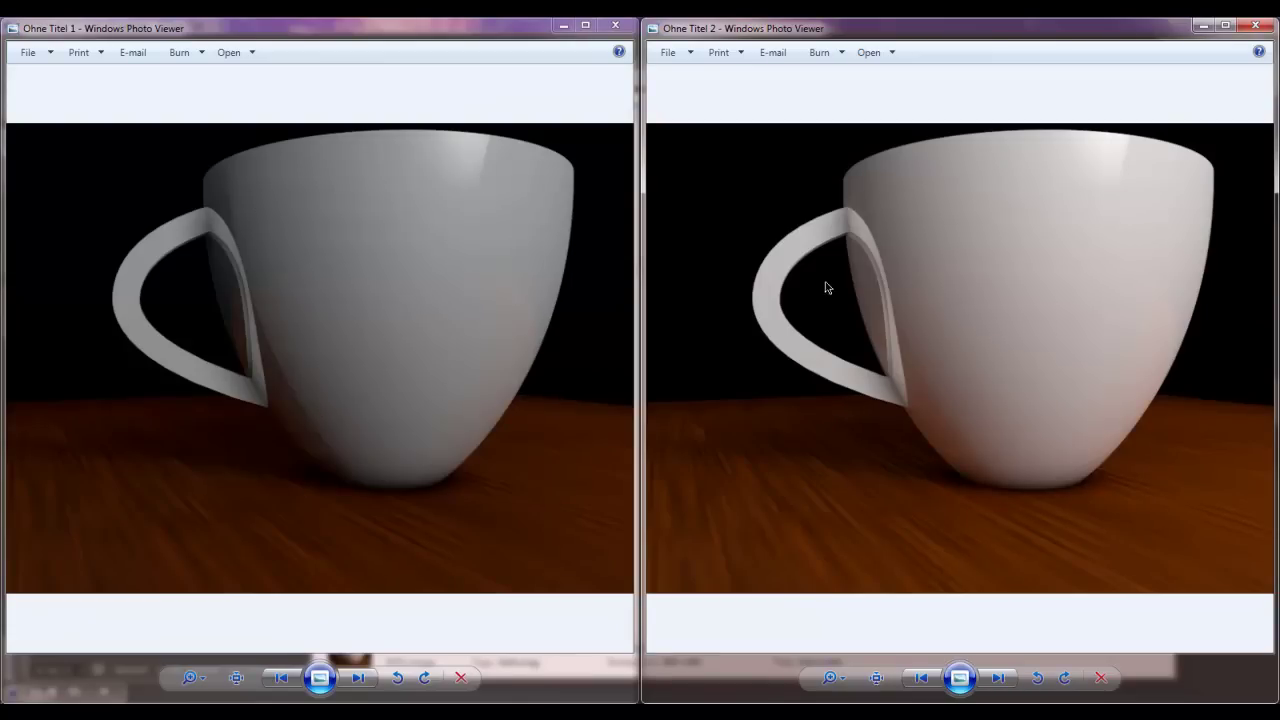
scroll(1030, 210, up, 3)
click(877, 677)
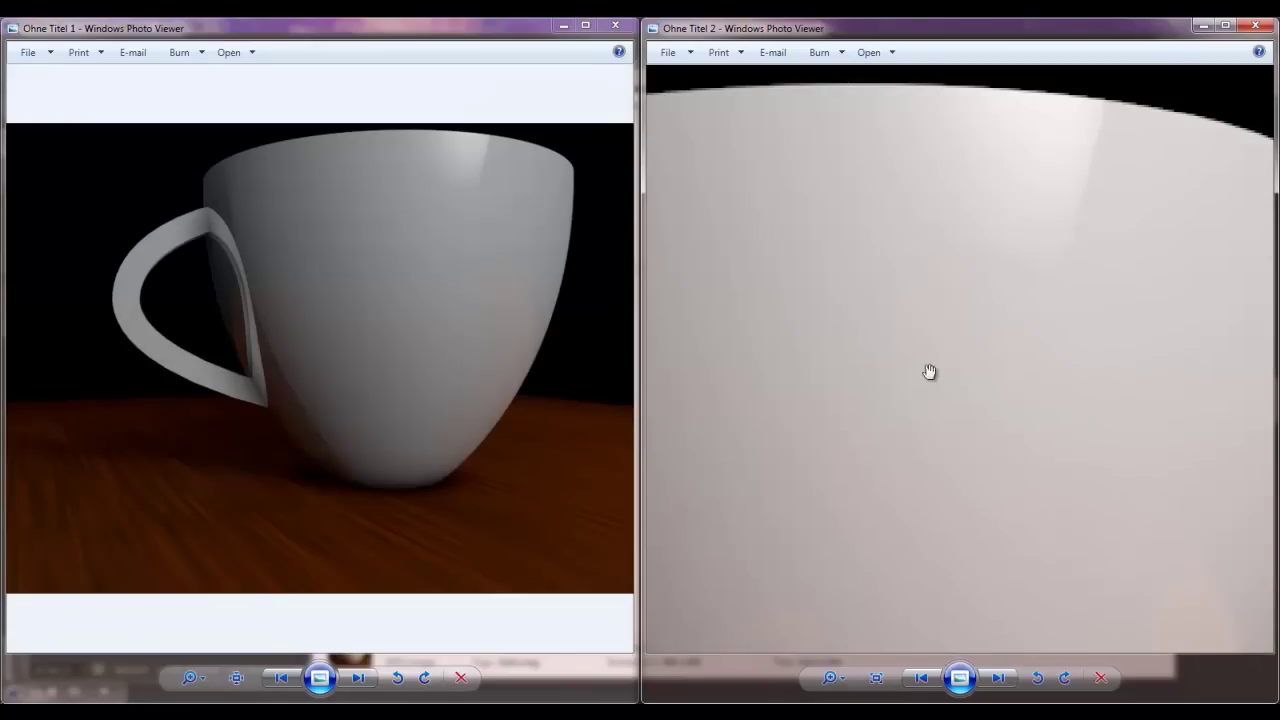
scroll(903, 405, down, 3)
scroll(794, 366, up, 3)
scroll(794, 366, down, 2)
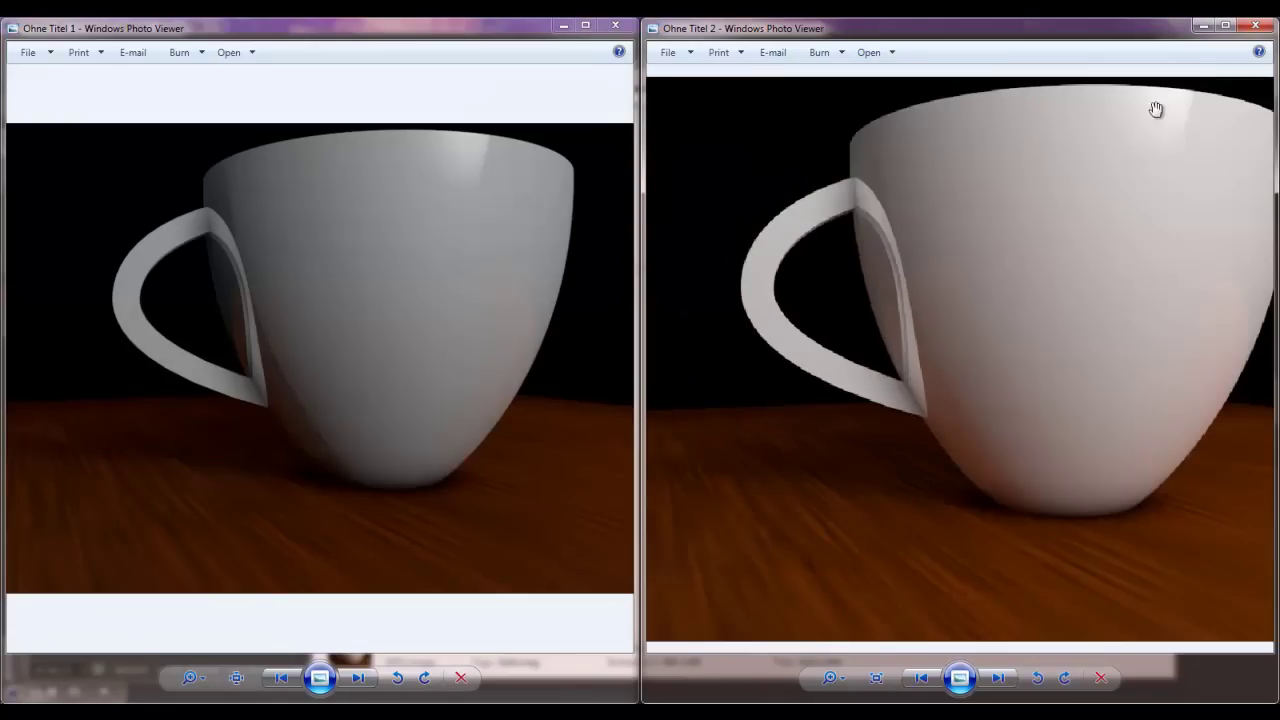
- Close both photo viewers and select the two Ohne Titel JPEG files
click(1256, 25)
click(615, 25)
drag(662, 346, 535, 261)
- Move the two Ohne Titel JPEGs to the Recycle Bin and return to Cinema 4D
key(Delete)
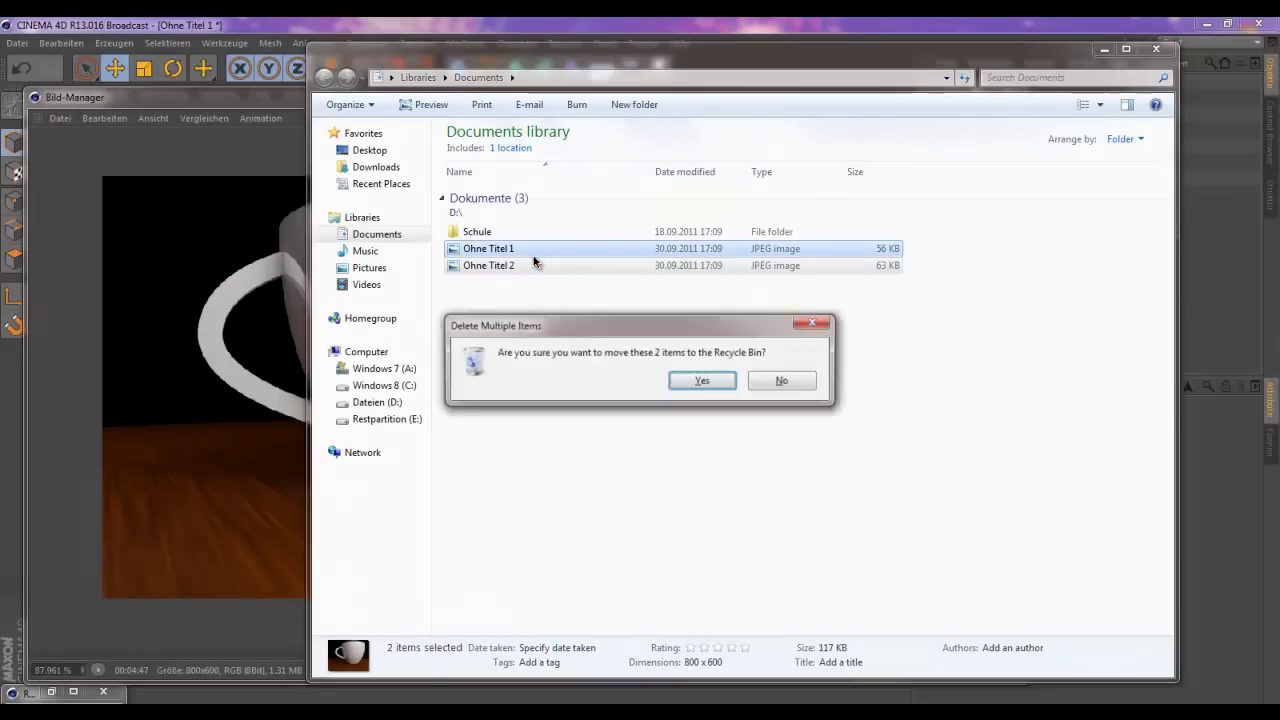
key(Return)
click(209, 468)
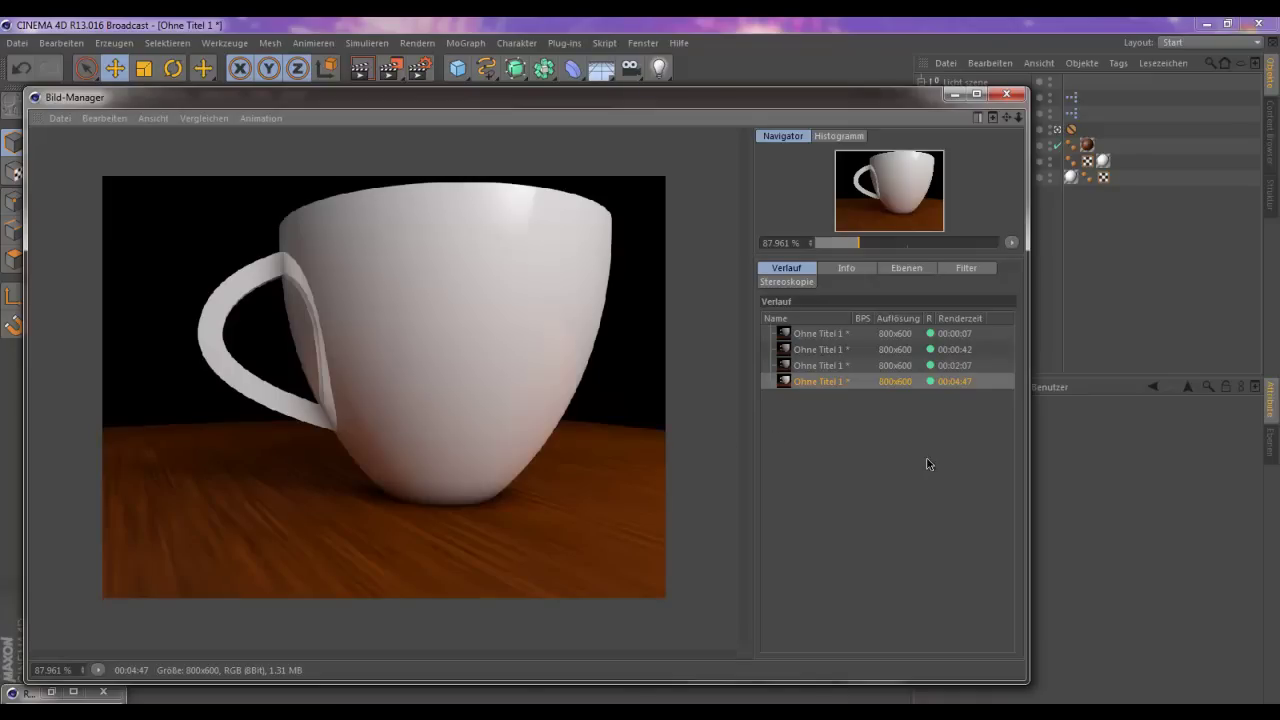
- Flip between the darker 2:07 and brighter 4:47 renders, then close the Picture Viewer
click(943, 366)
click(941, 382)
click(944, 366)
click(941, 382)
click(946, 366)
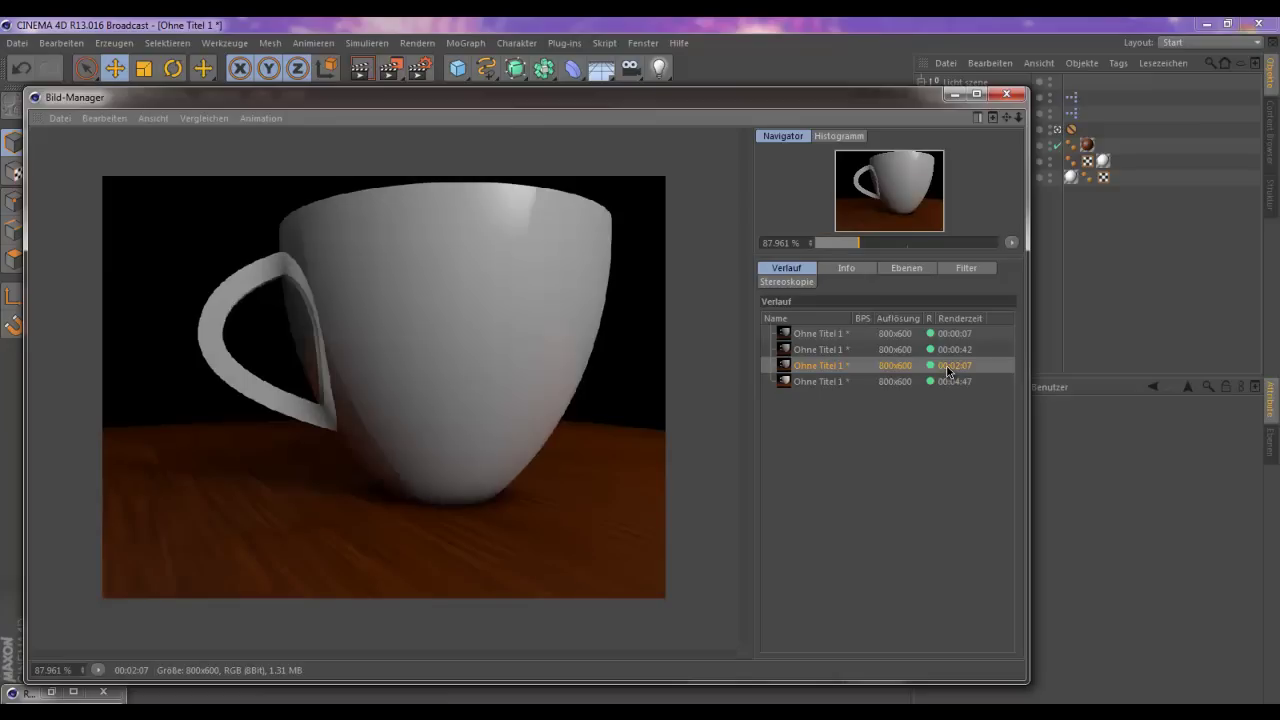
key(Down)
key(Up)
key(Up)
key(Up)
key(Down)
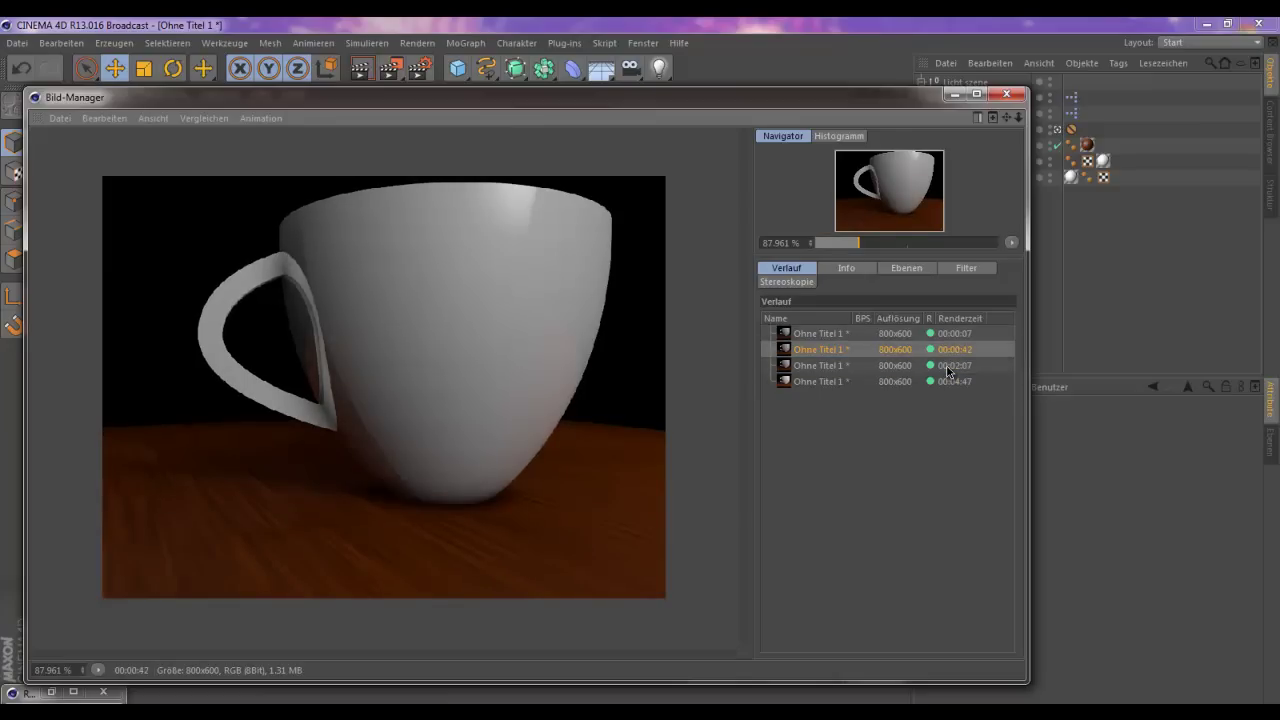
key(Down)
key(Down)
click(948, 366)
key(Down)
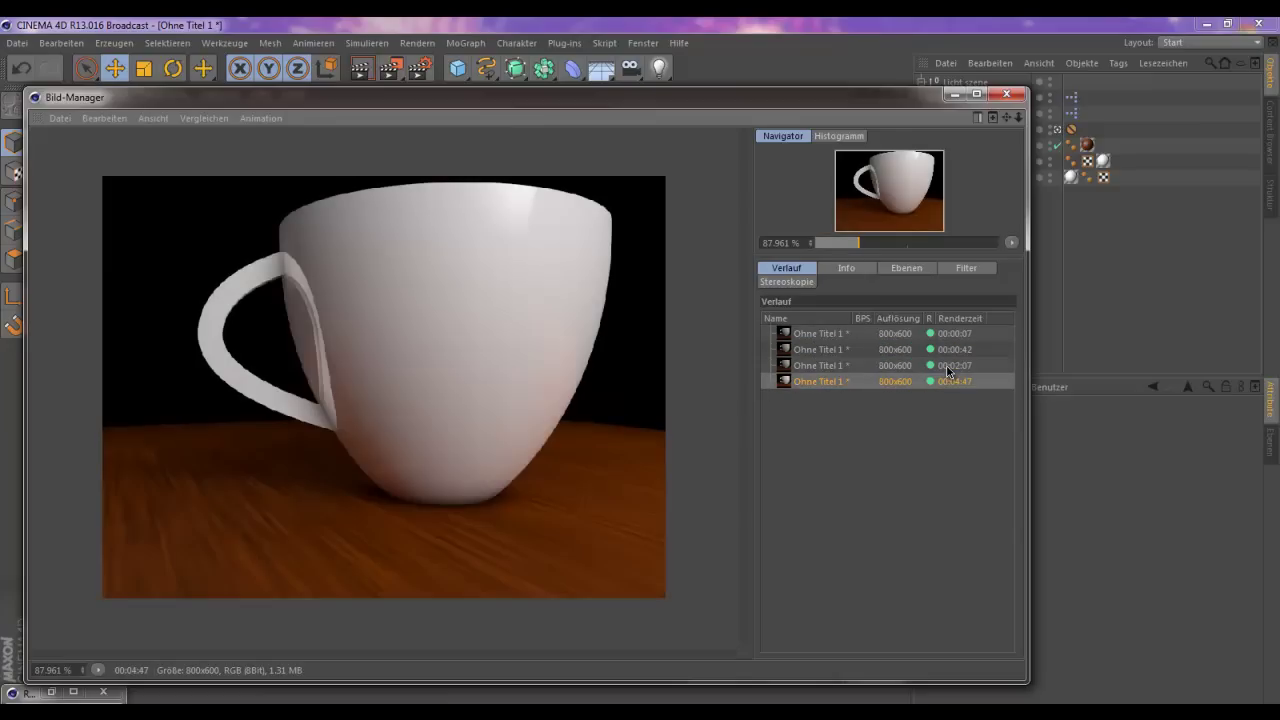
click(1006, 93)
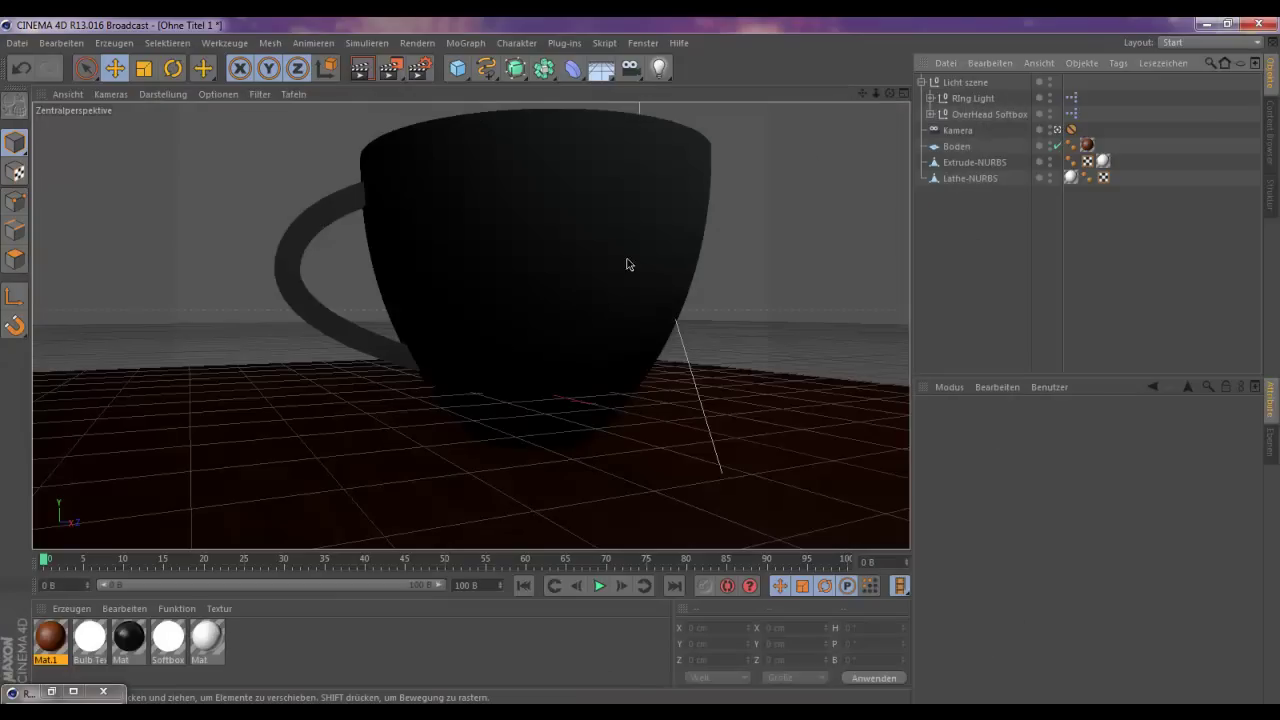
- Turn off global illumination and set antialiasing to Bestes with minimum 1x1, maximum 4x4
click(423, 67)
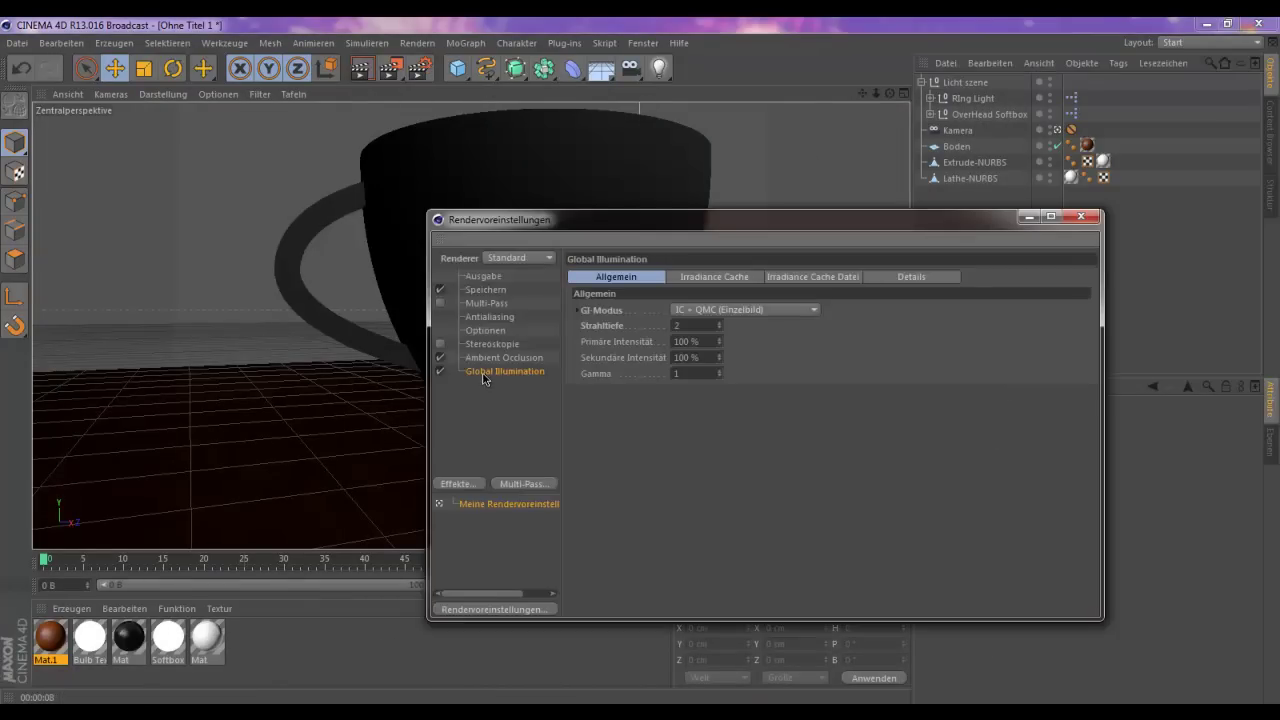
click(440, 372)
click(491, 358)
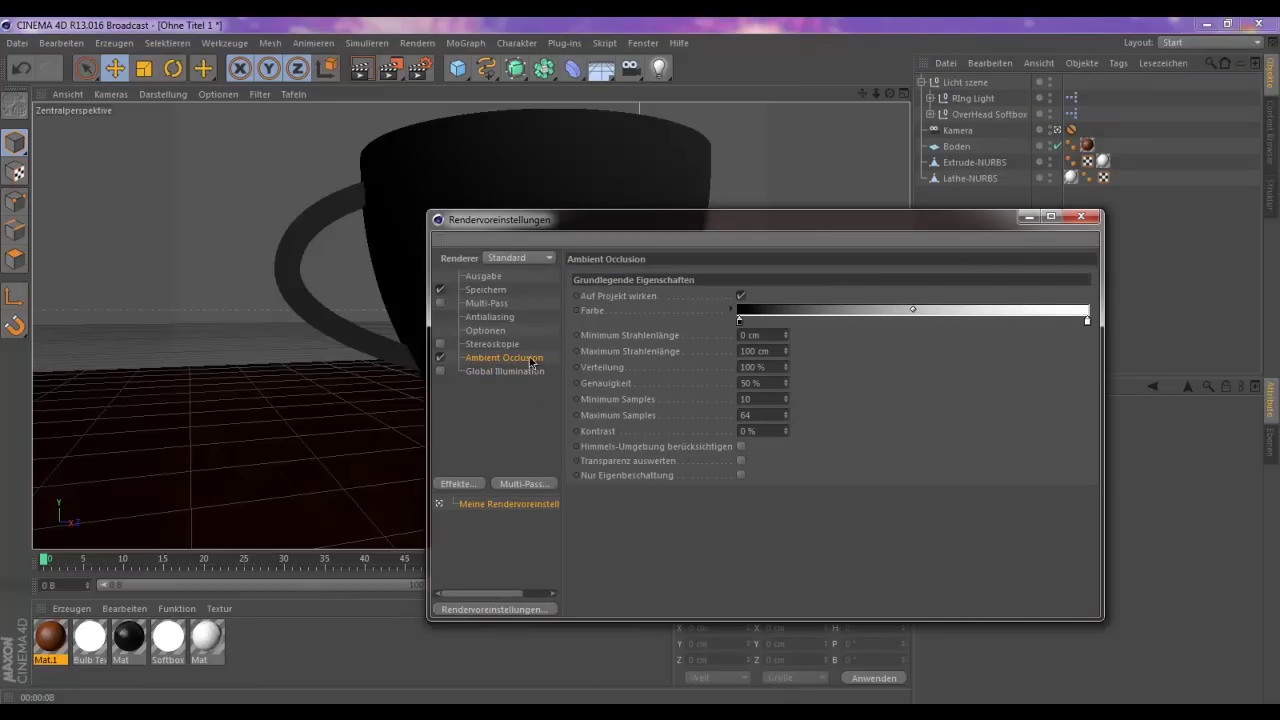
click(492, 317)
click(771, 275)
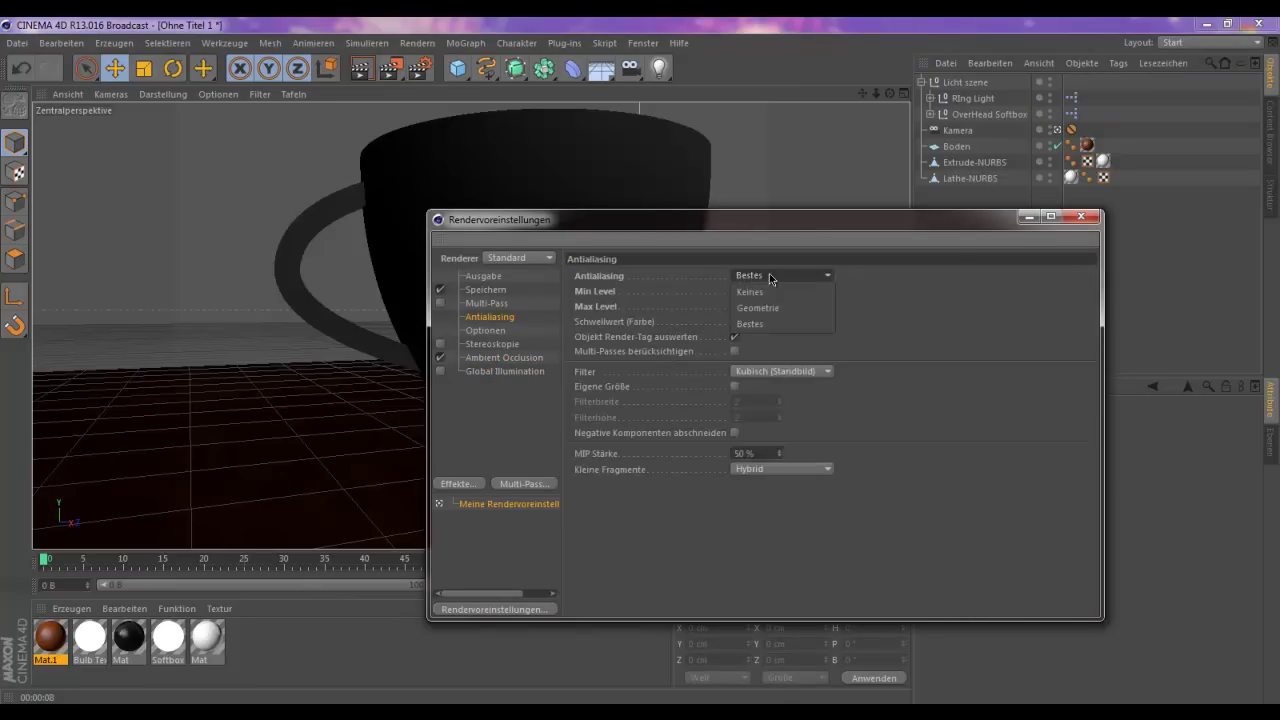
click(766, 323)
click(769, 292)
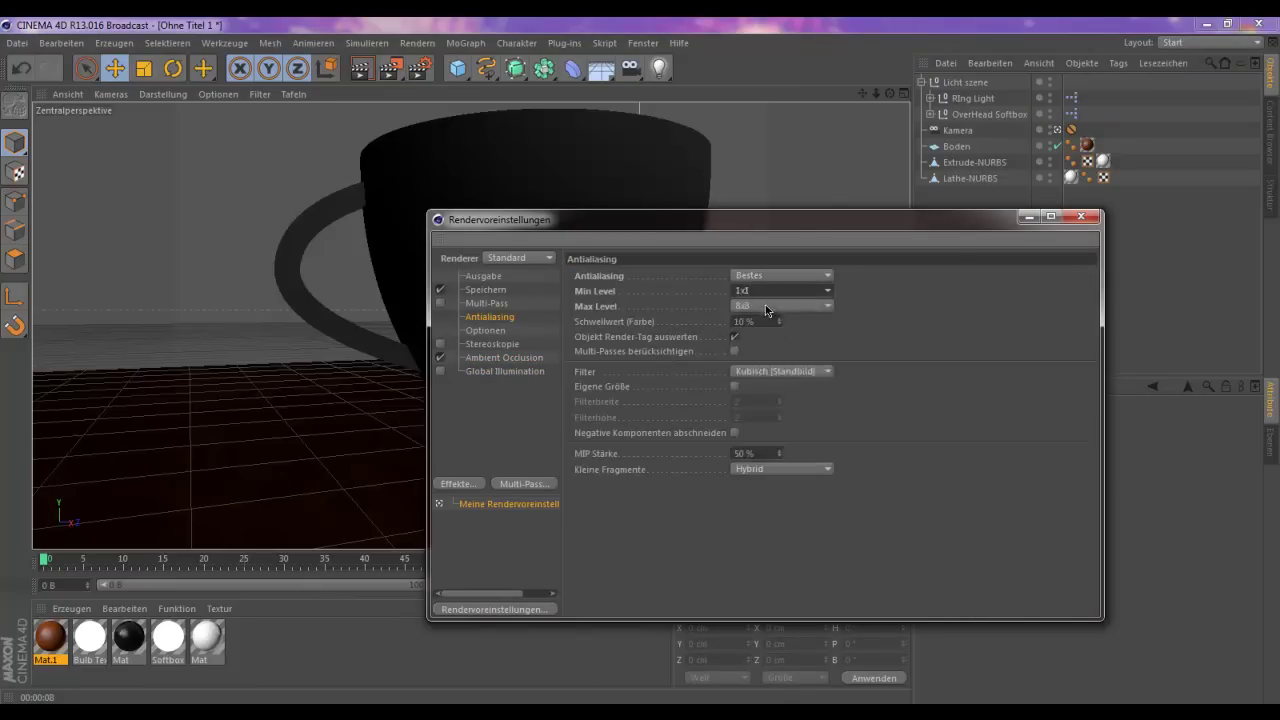
click(769, 307)
click(767, 305)
click(772, 355)
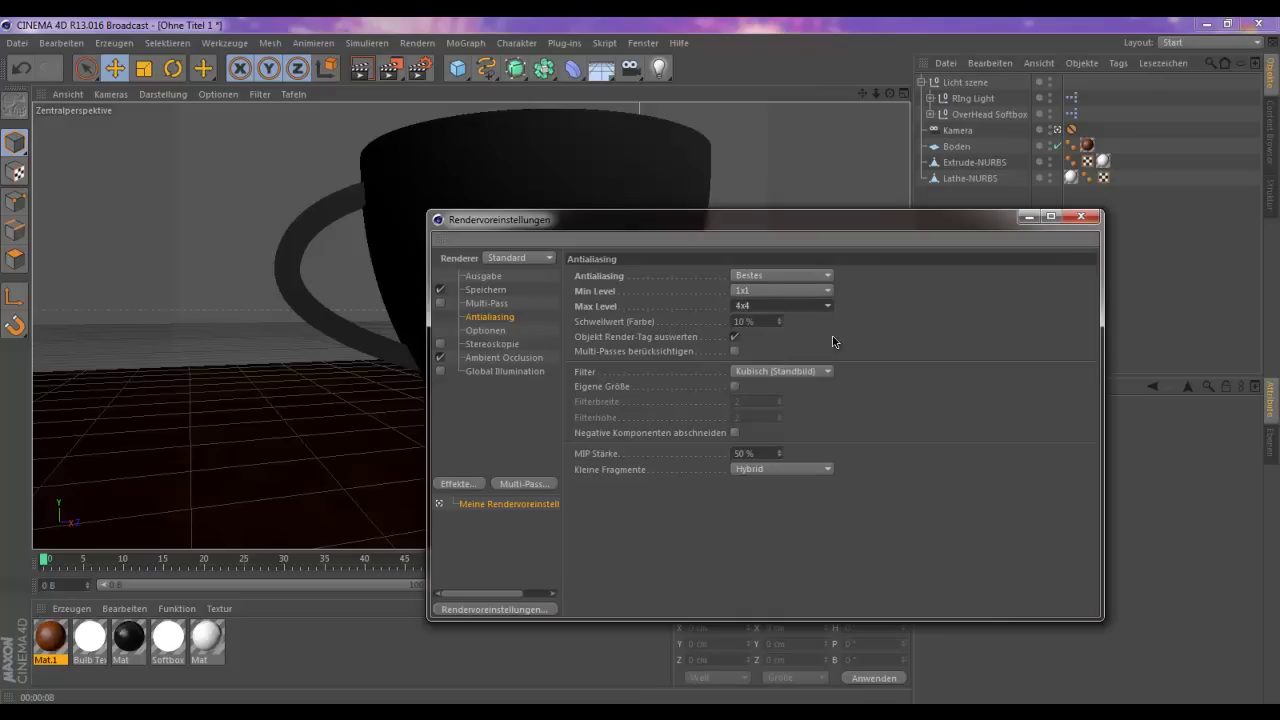
- Set the output size to 1280 x 720 and close the render settings
click(474, 290)
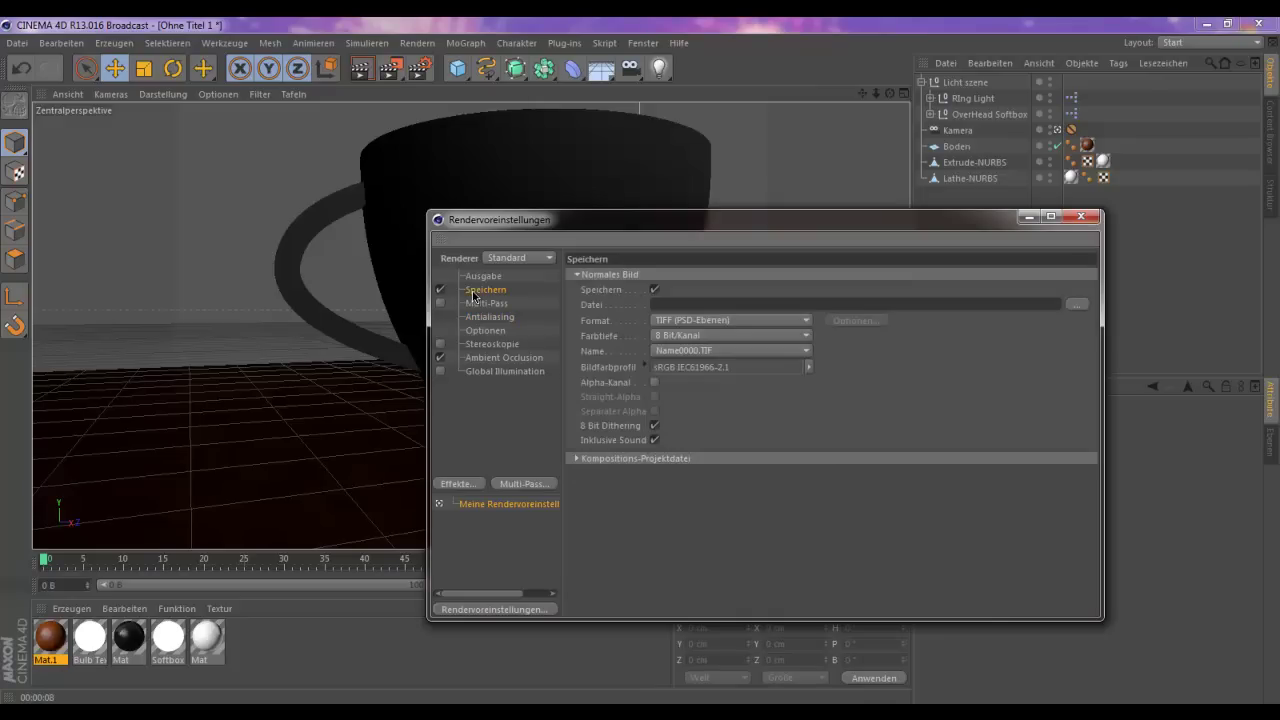
click(486, 276)
text(1280)
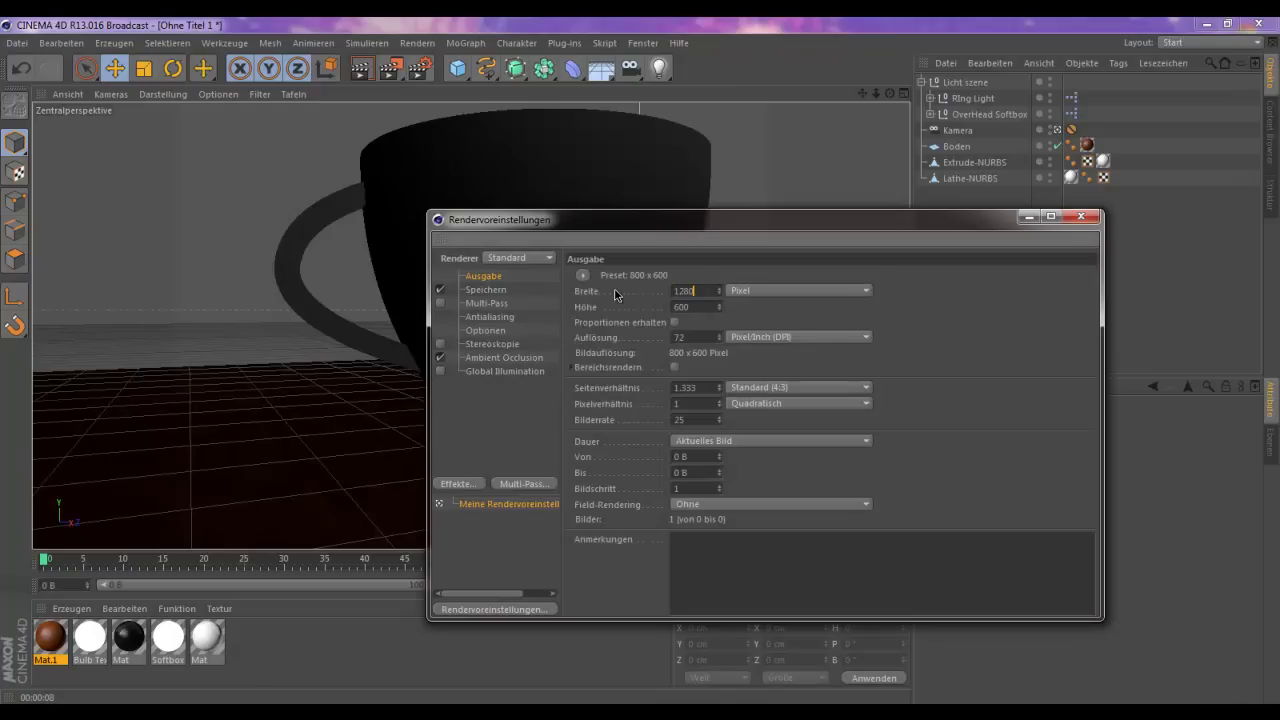
click(690, 307)
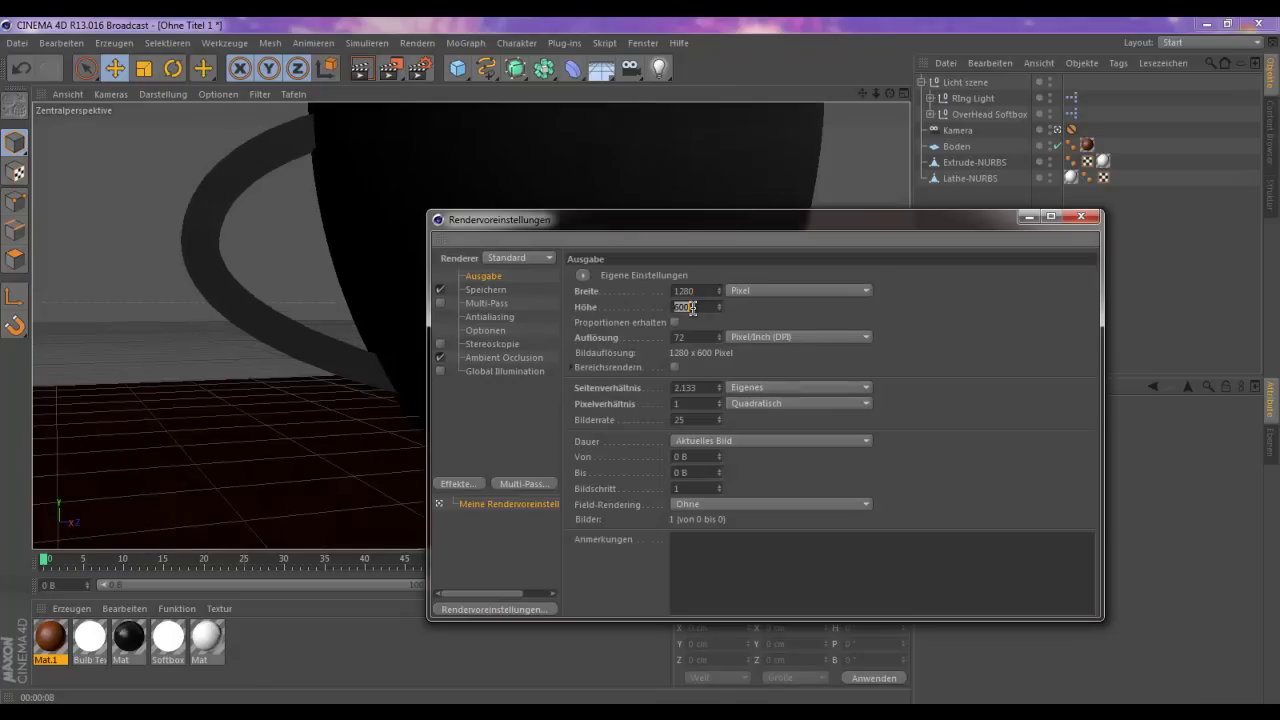
text(720)
key(Return)
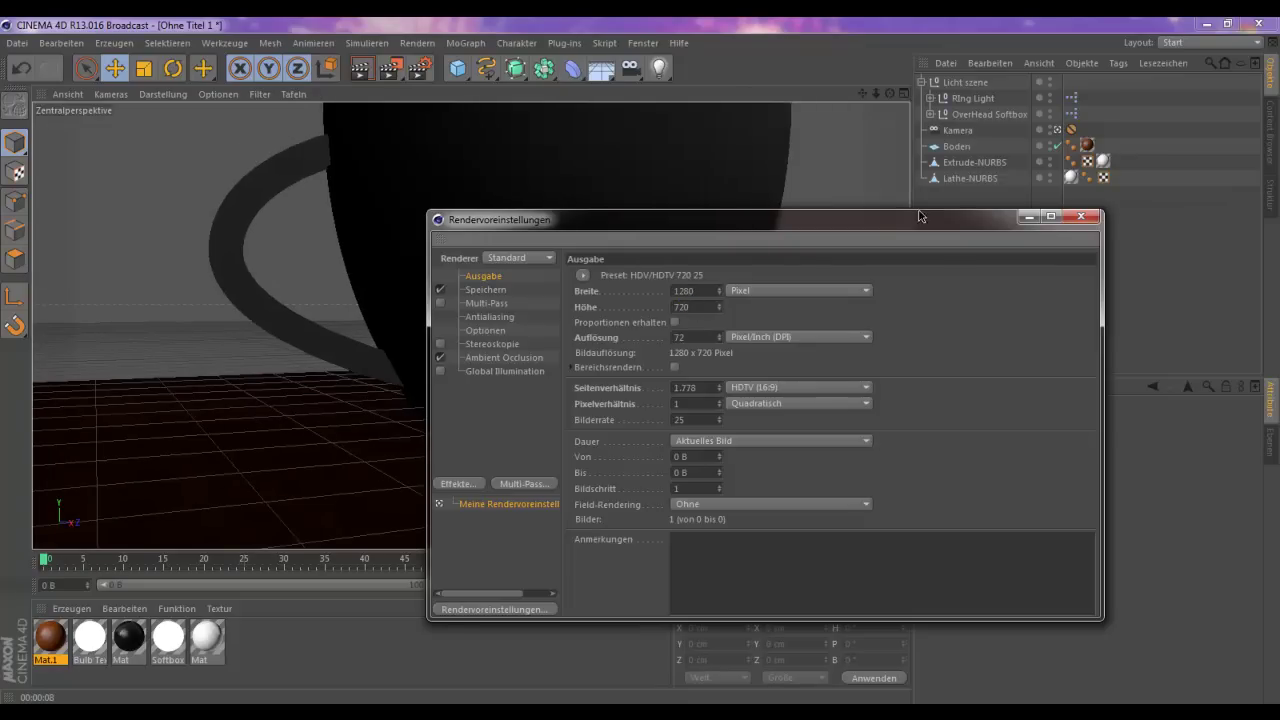
click(1079, 218)
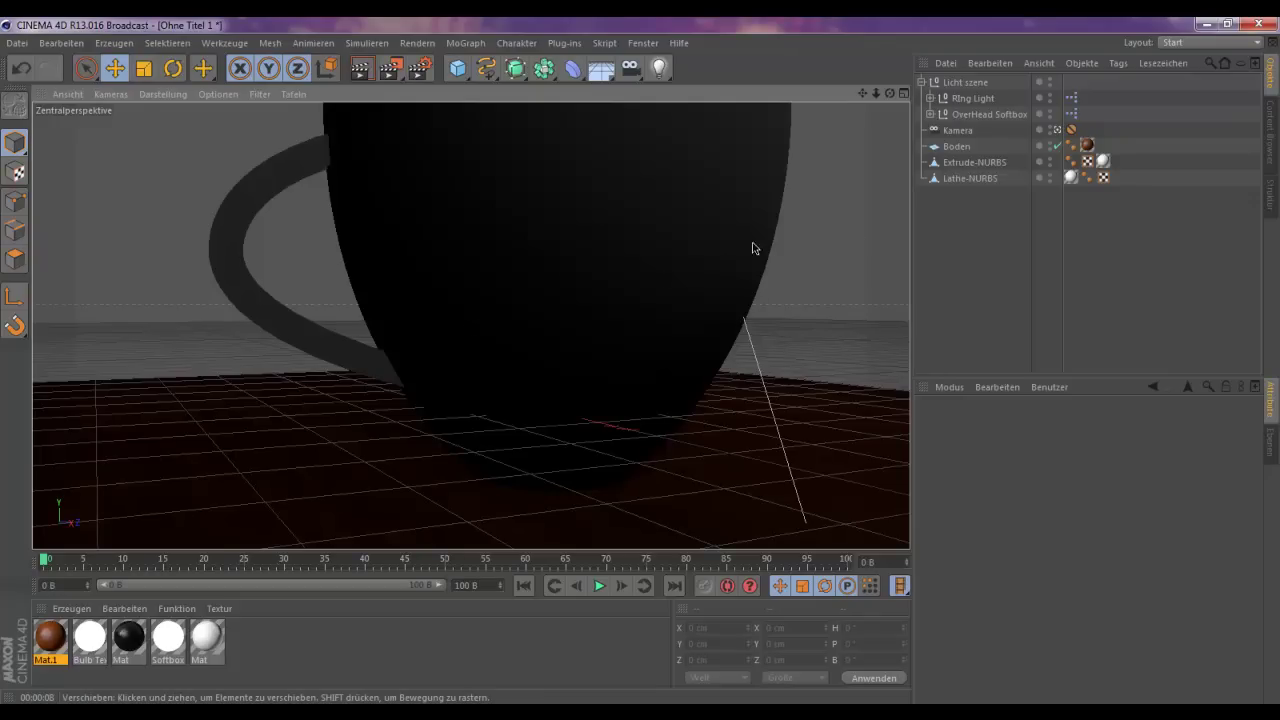
- Delete the camera's Schutz tag and pull the view back so the whole cup fits
click(1071, 129)
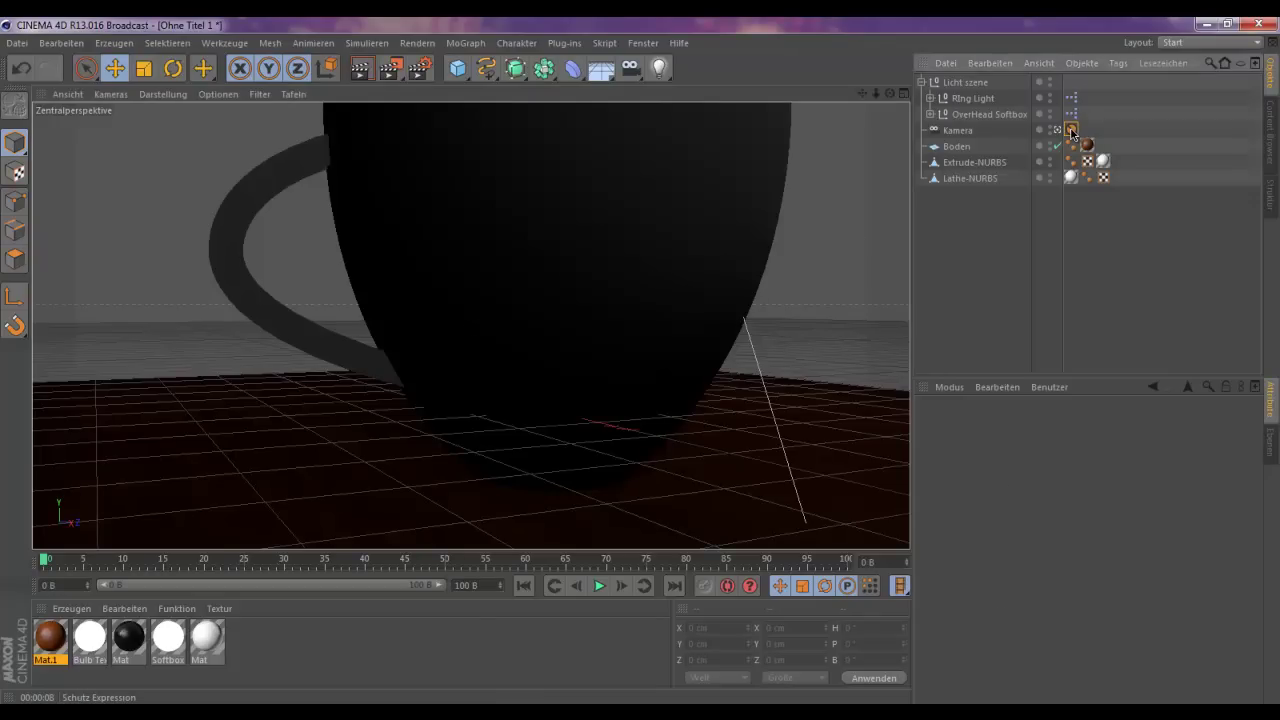
key(Delete)
mouse_move(712, 250)
alt+right_down()
mouse_move(733, 235)
mouse_move(706, 275)
alt+right_up()
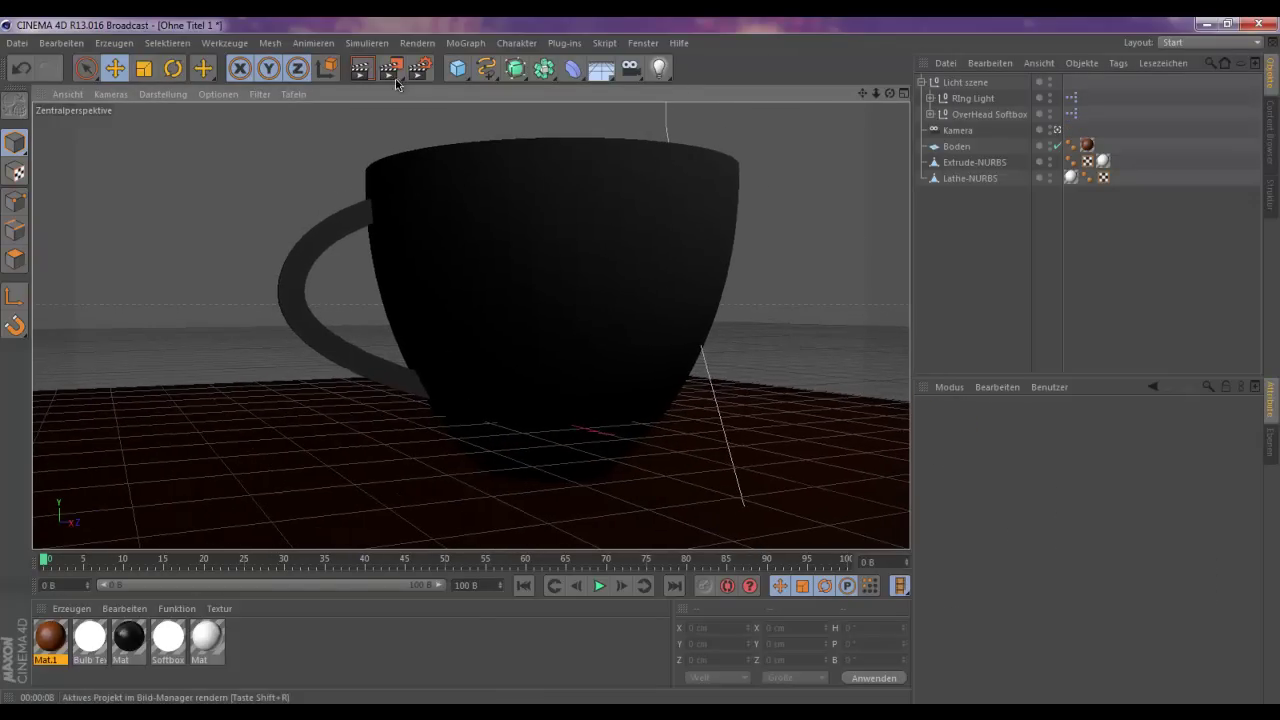
- Start the 1280x720 render to the Picture Viewer and pan across the partial image
click(394, 78)
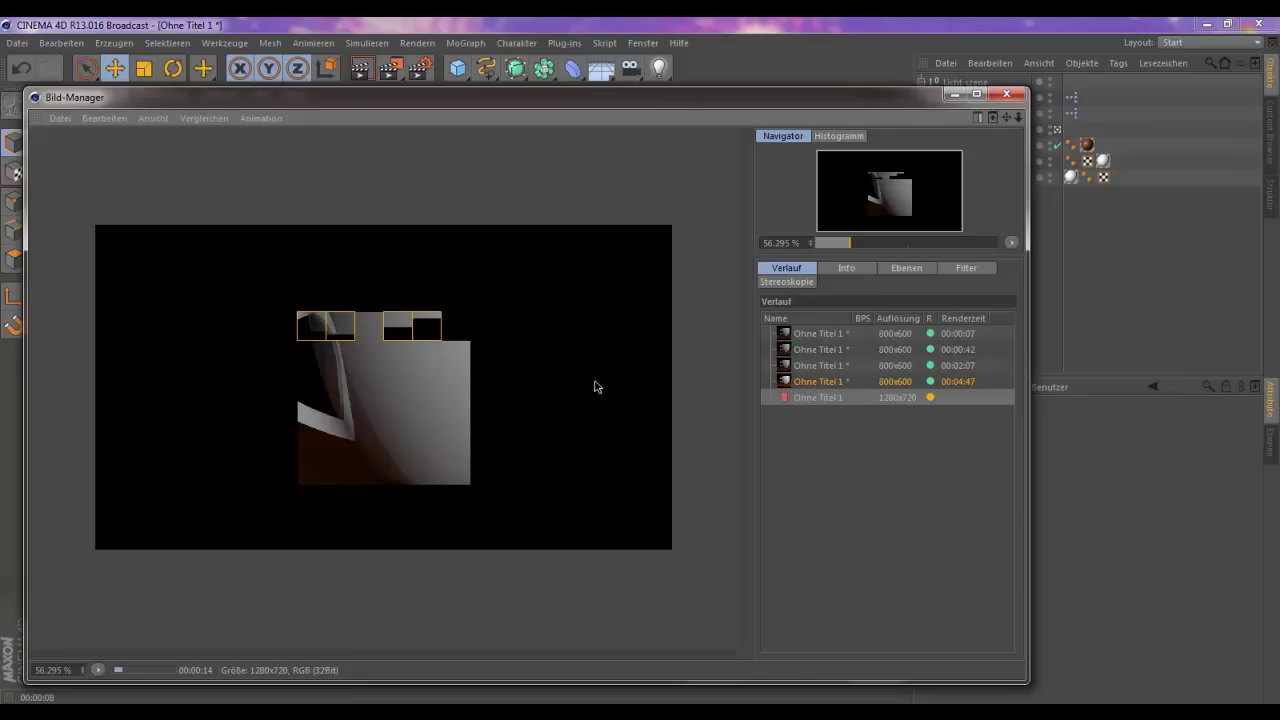
scroll(354, 337, up, 2)
scroll(156, 411, up, 2)
mouse_move(156, 411)
mouse_down()
mouse_move(191, 389)
mouse_move(626, 400)
mouse_up()
scroll(551, 408, down, 1)
scroll(551, 408, down, 4)
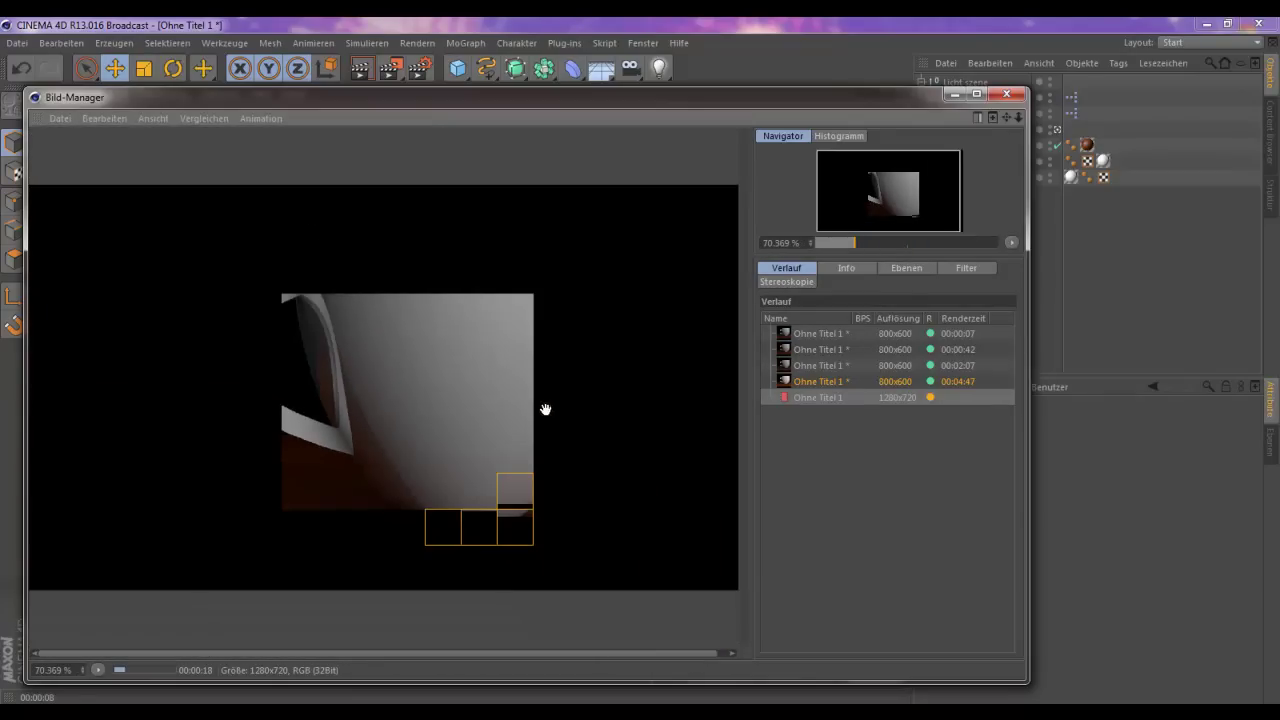